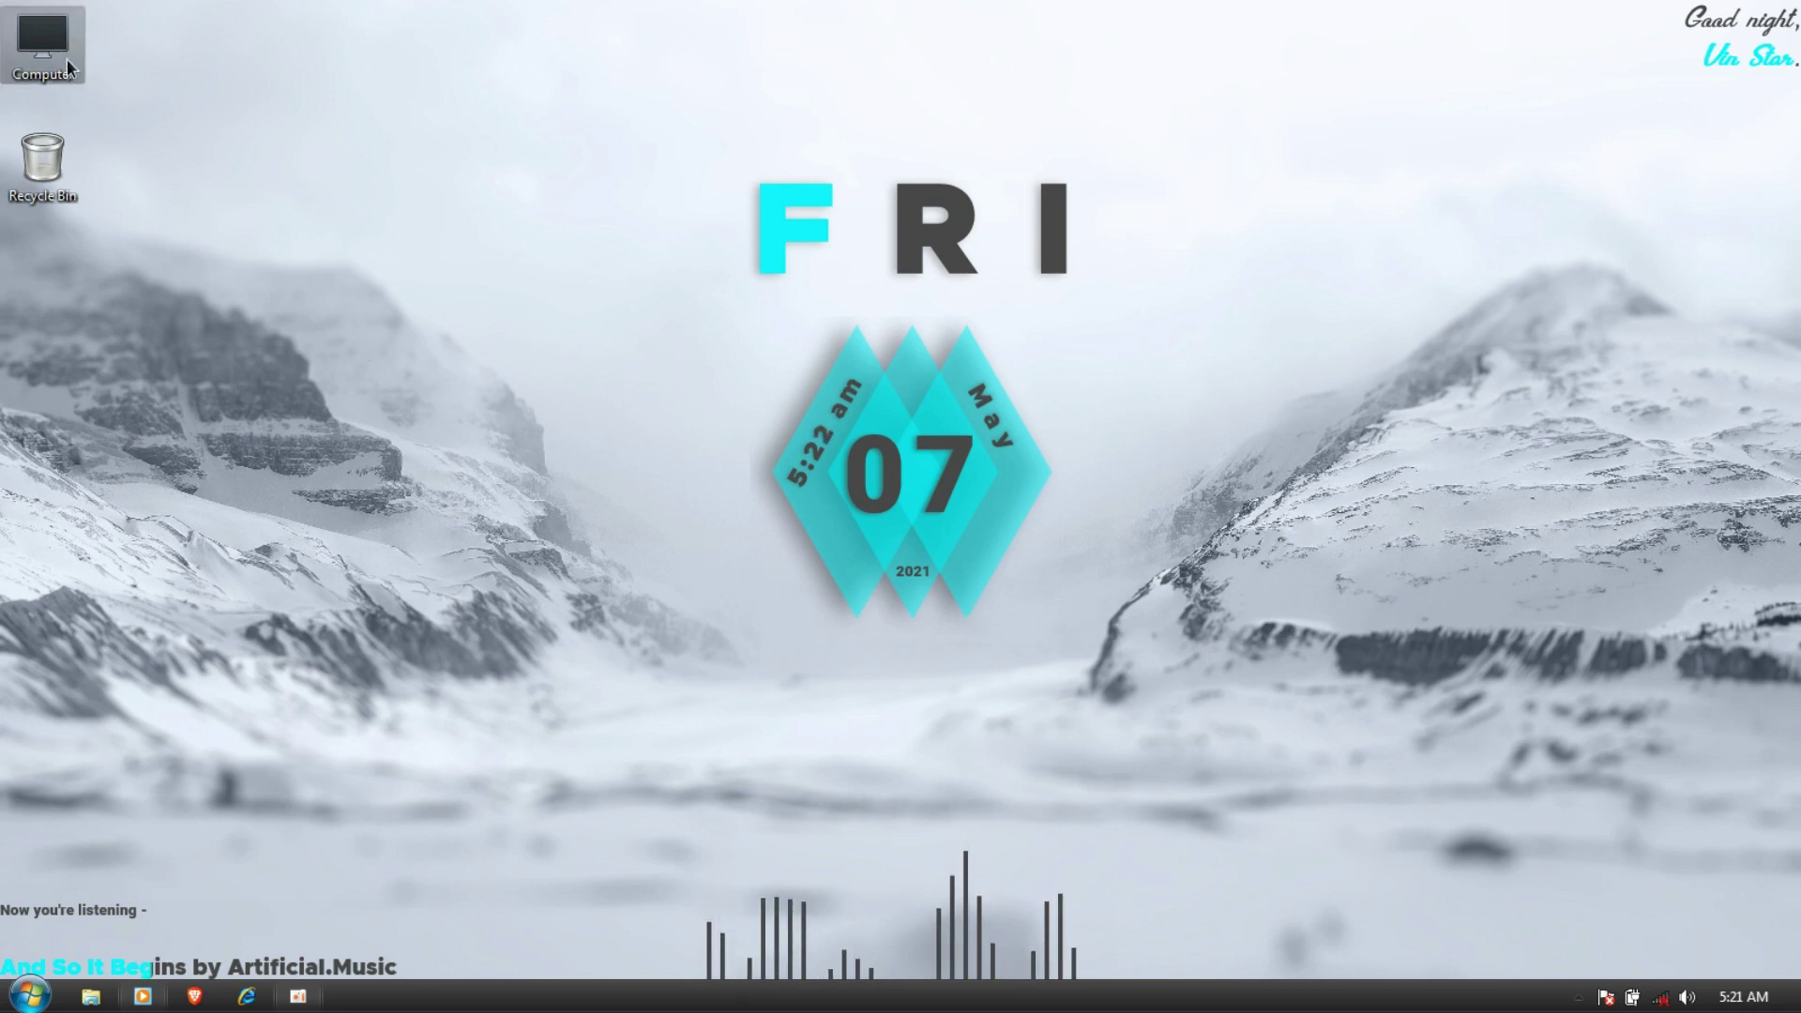
- Explore the dark-themed desktop by browsing Favorites, Libraries, Computer and Local Disk (C:) in a maximized file window
double_click(43, 43)
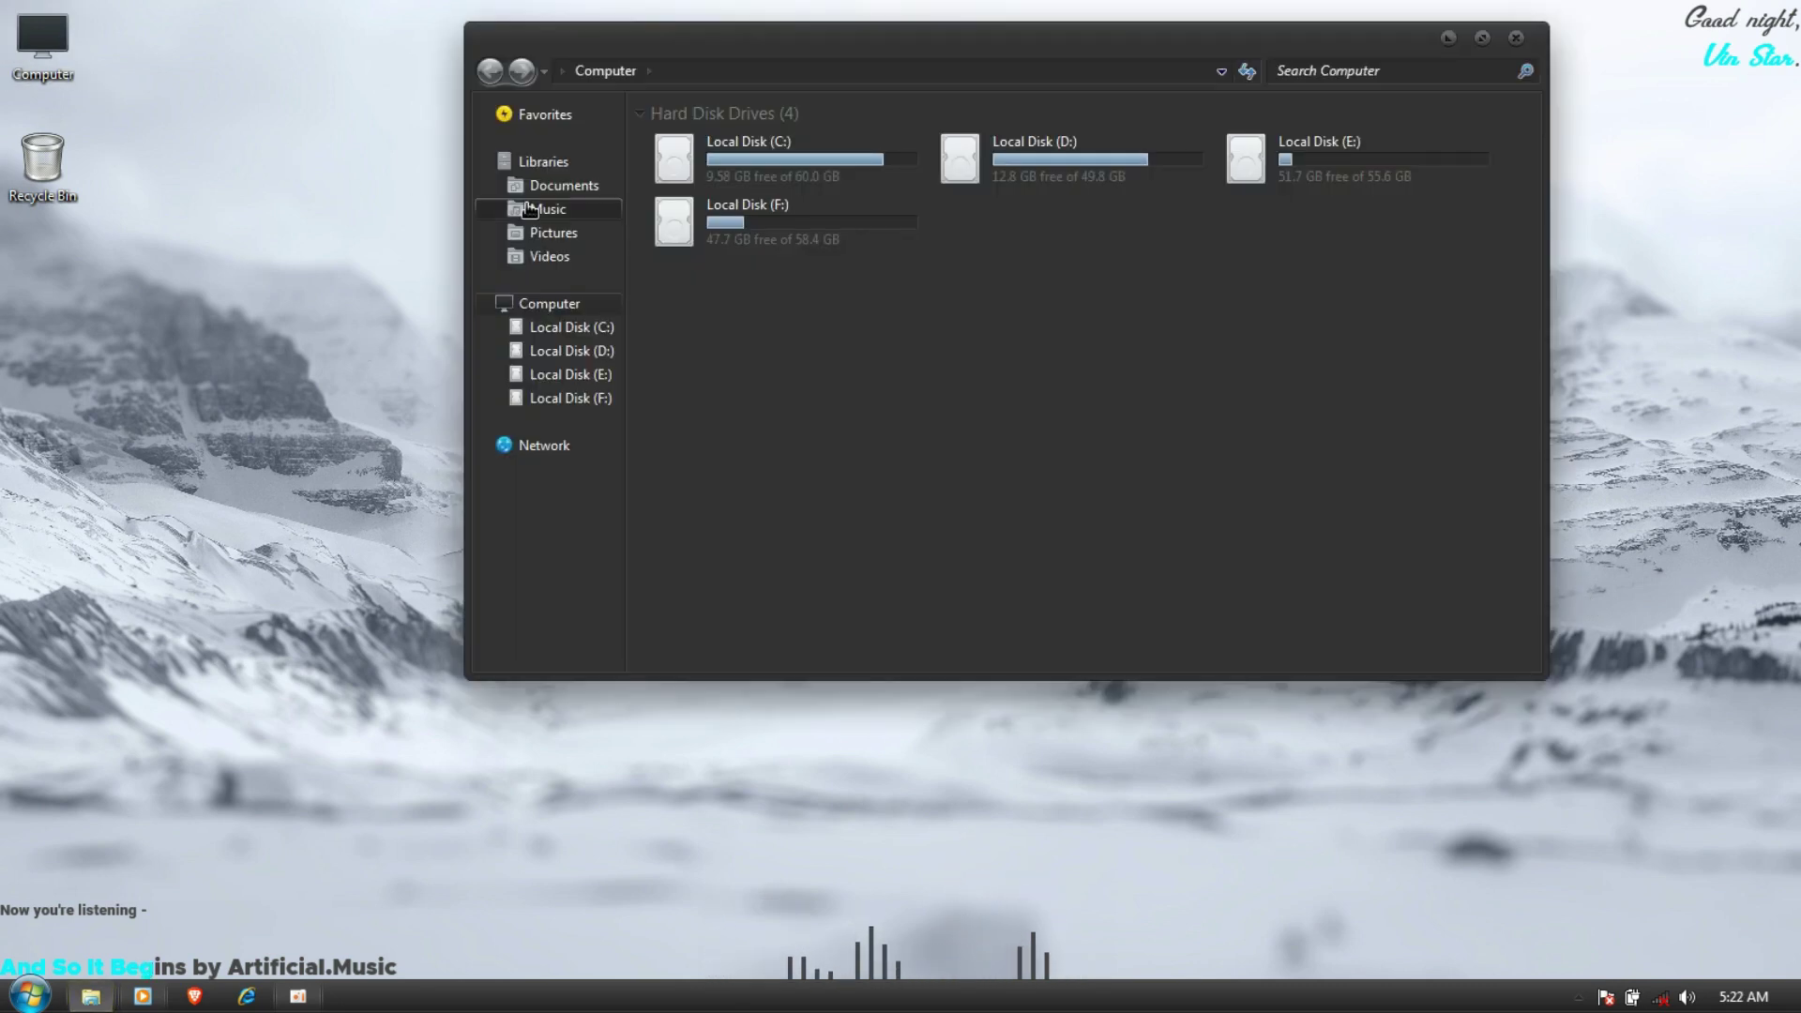
double_click(792, 38)
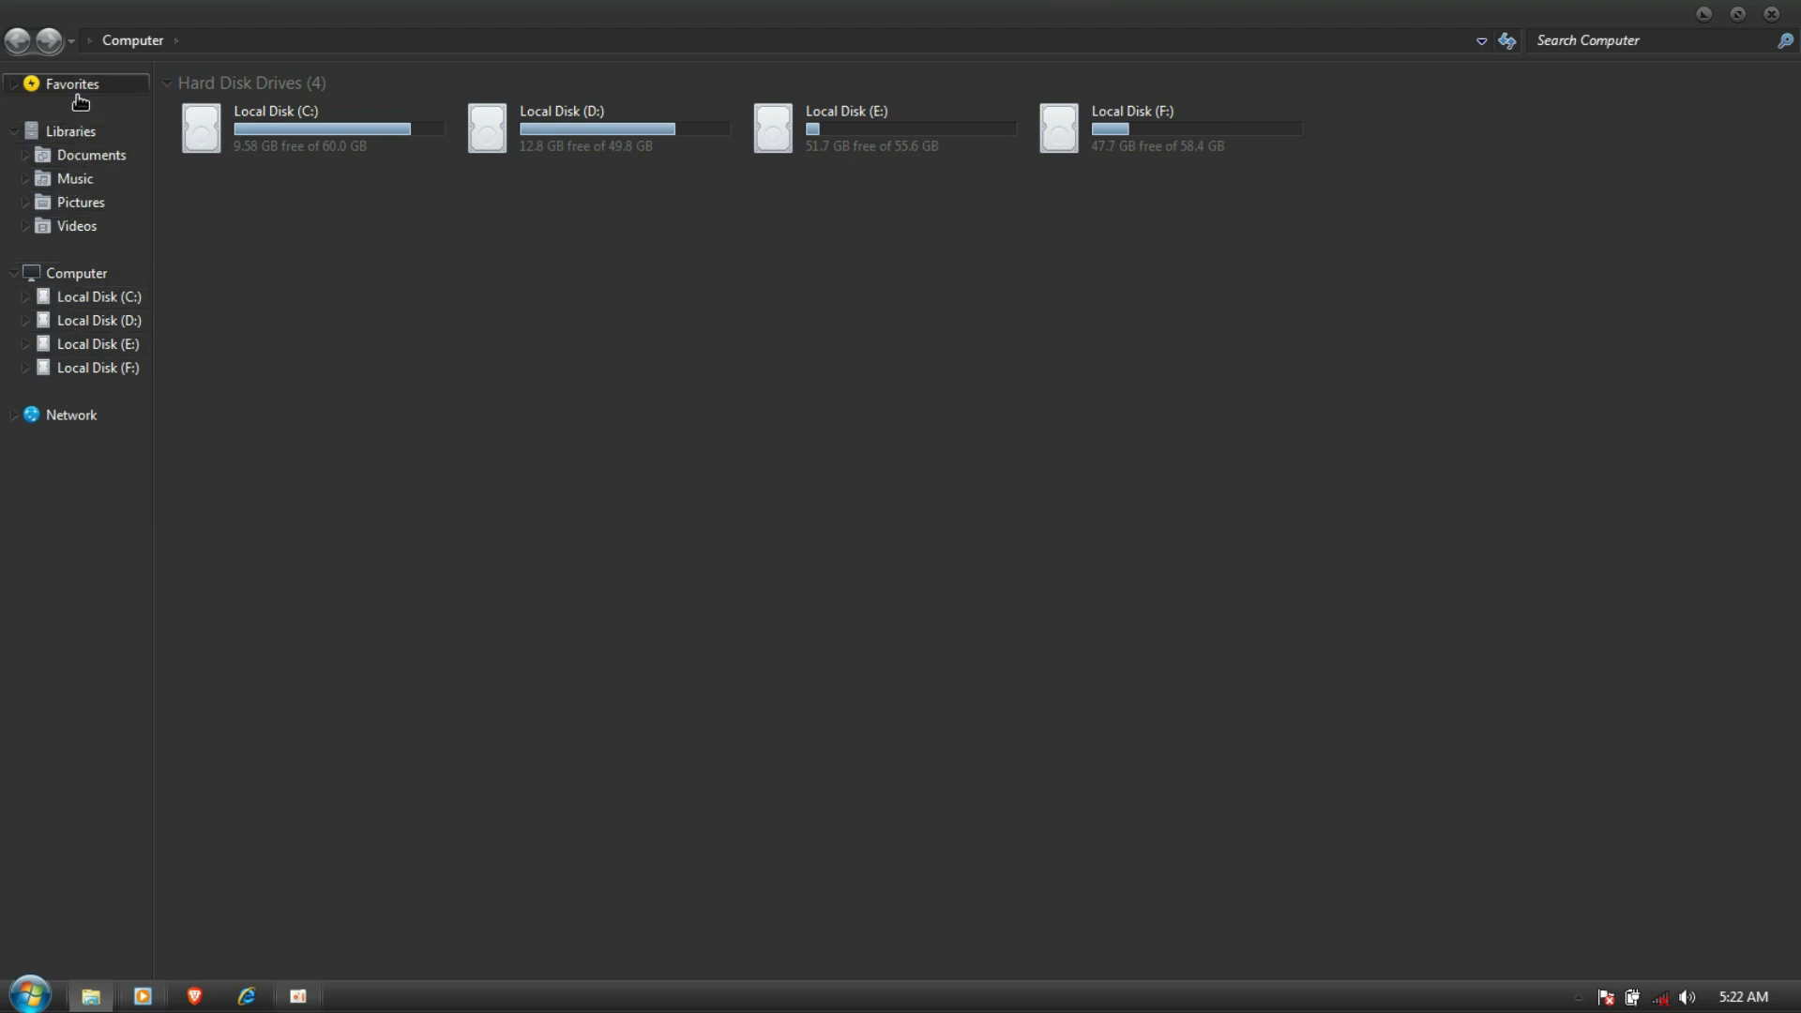
click(75, 86)
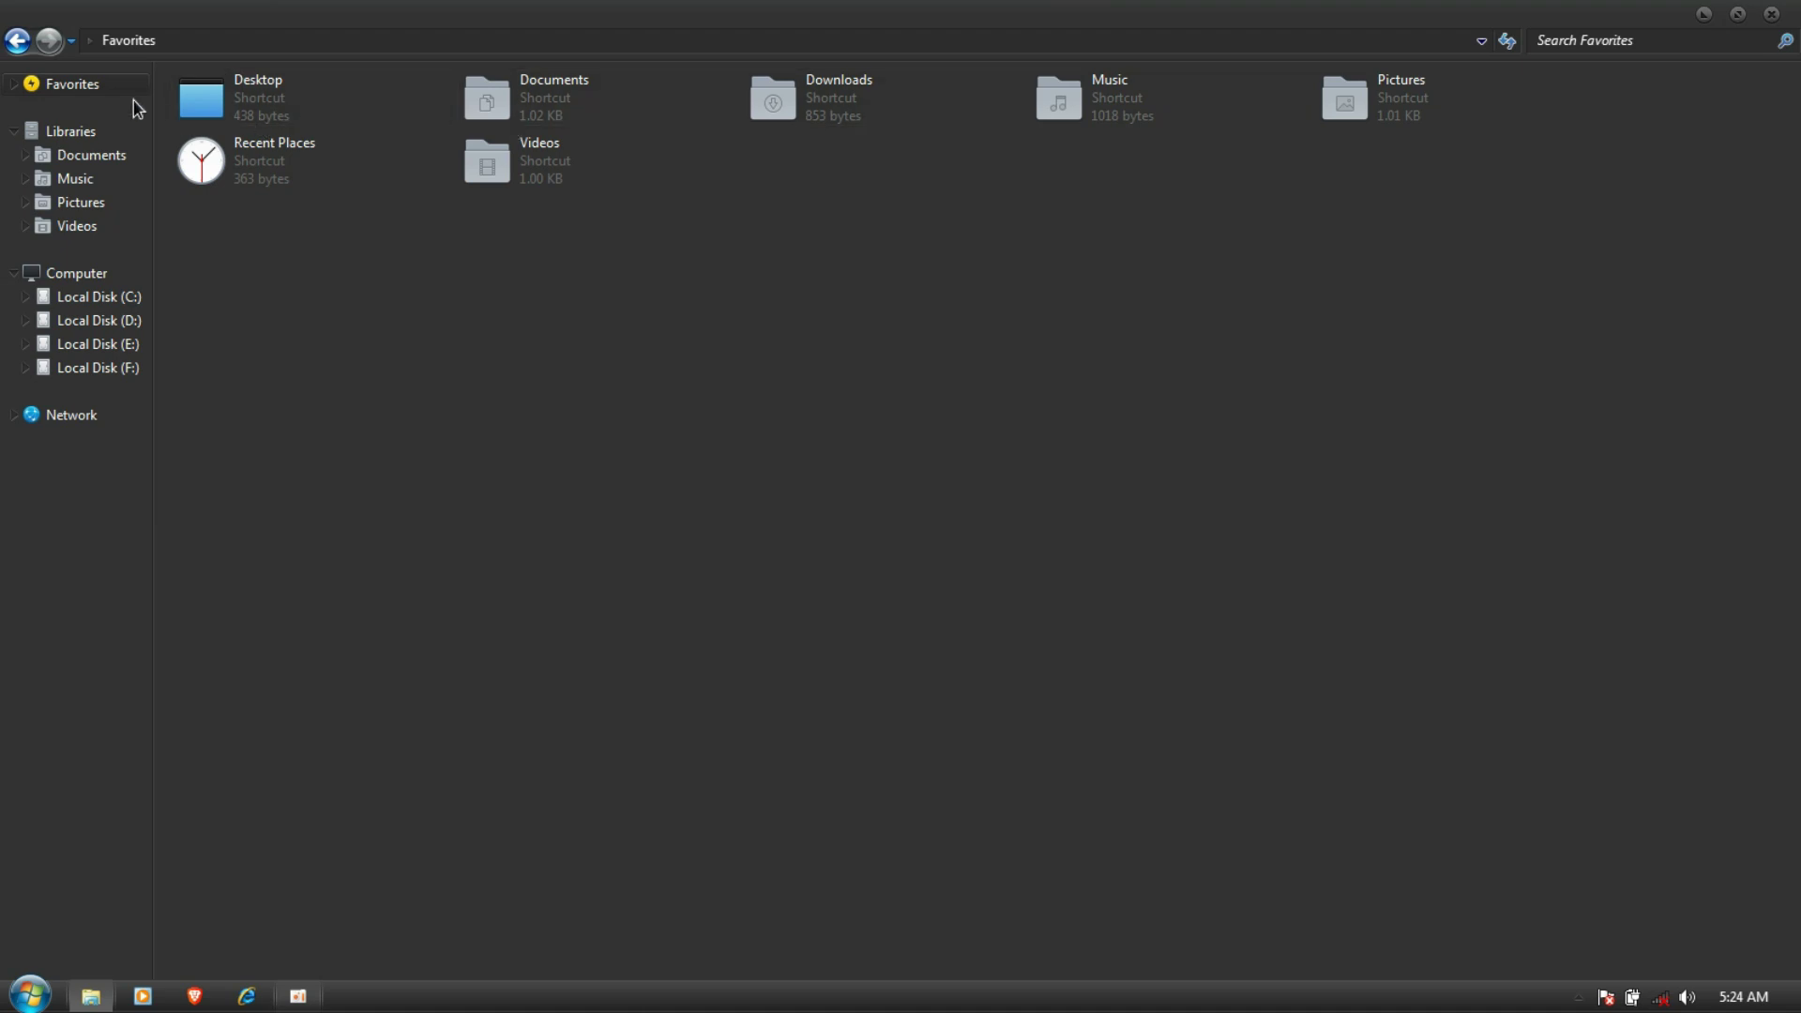
click(95, 136)
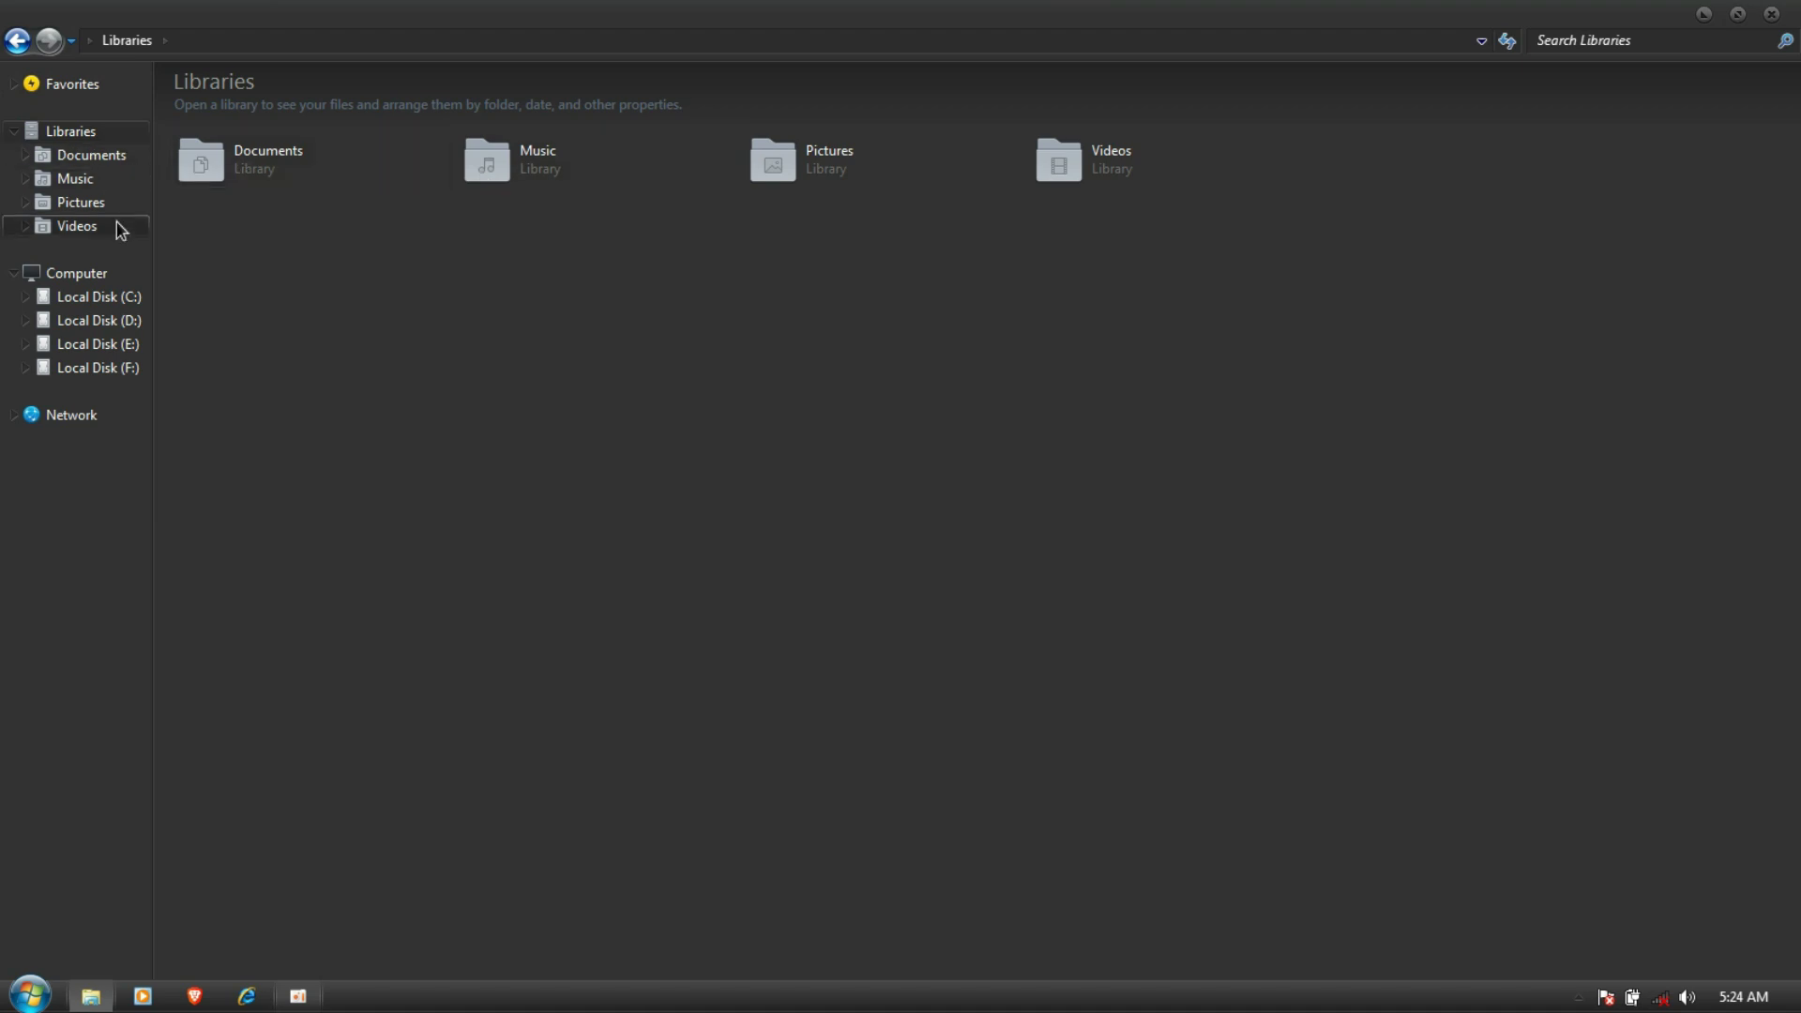
click(111, 274)
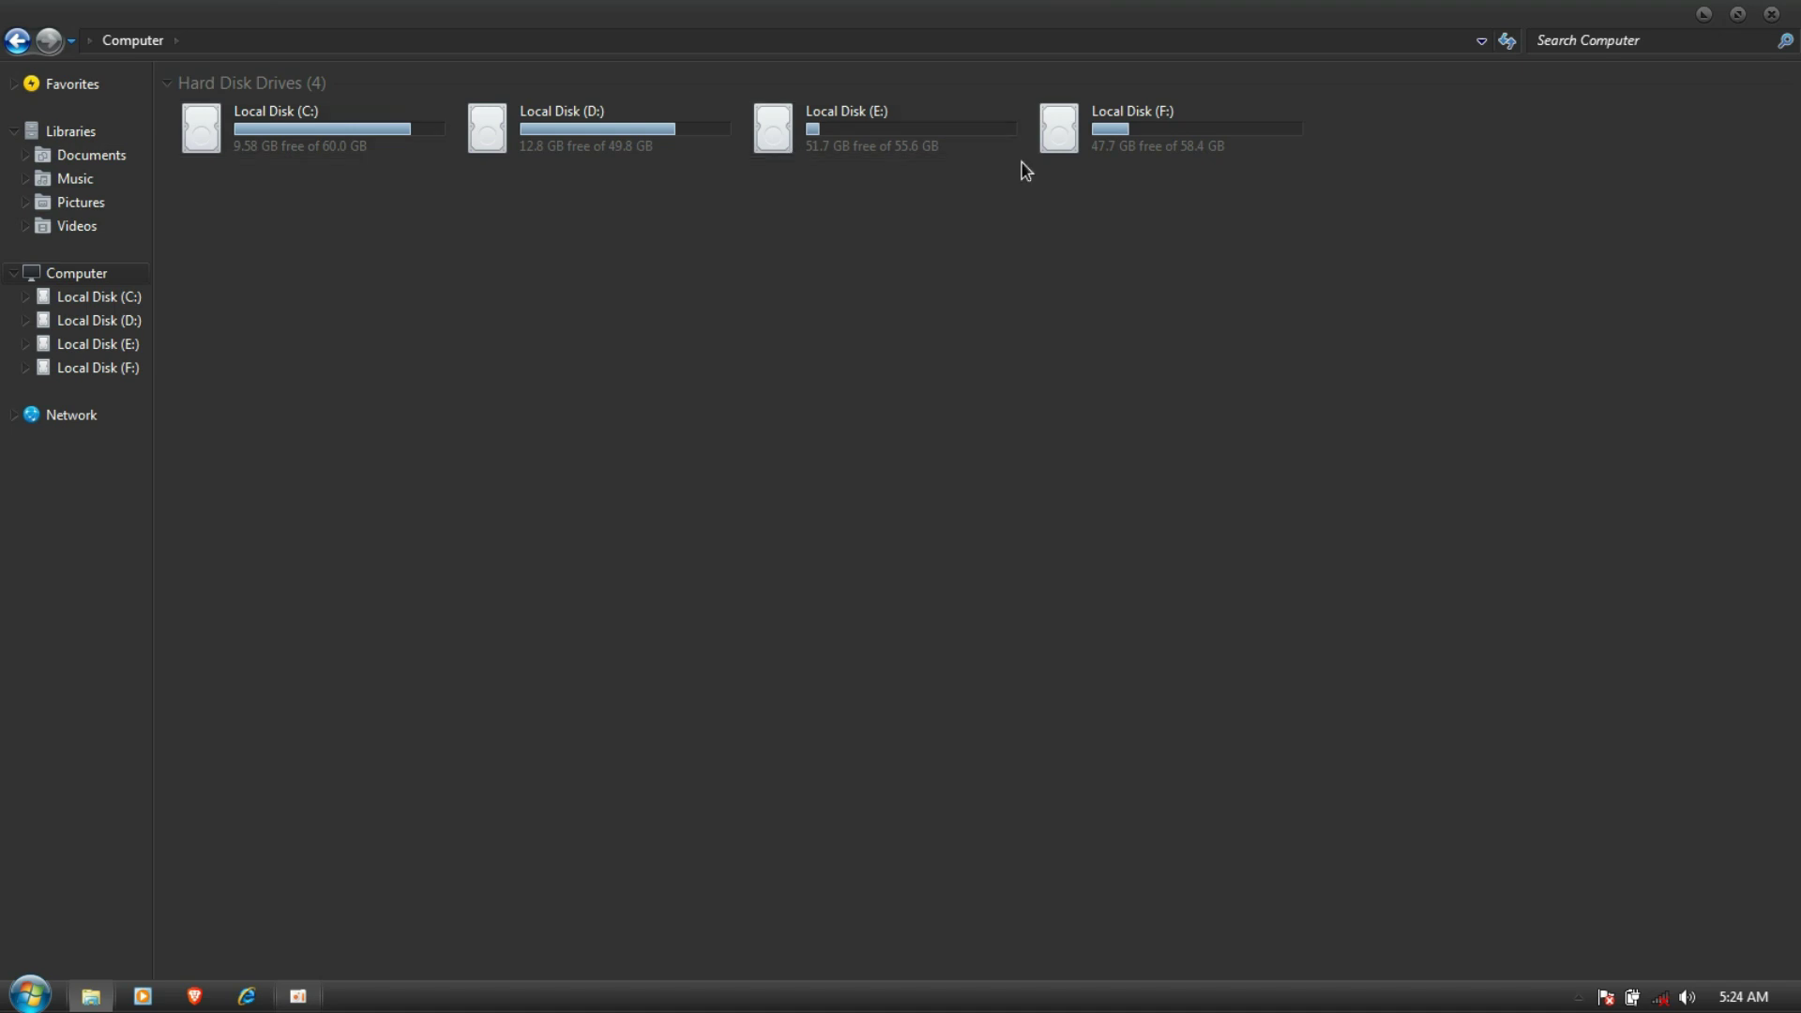
double_click(369, 145)
scroll(368, 142, up, 1)
scroll(369, 142, down, 1)
scroll(368, 142, up, 1)
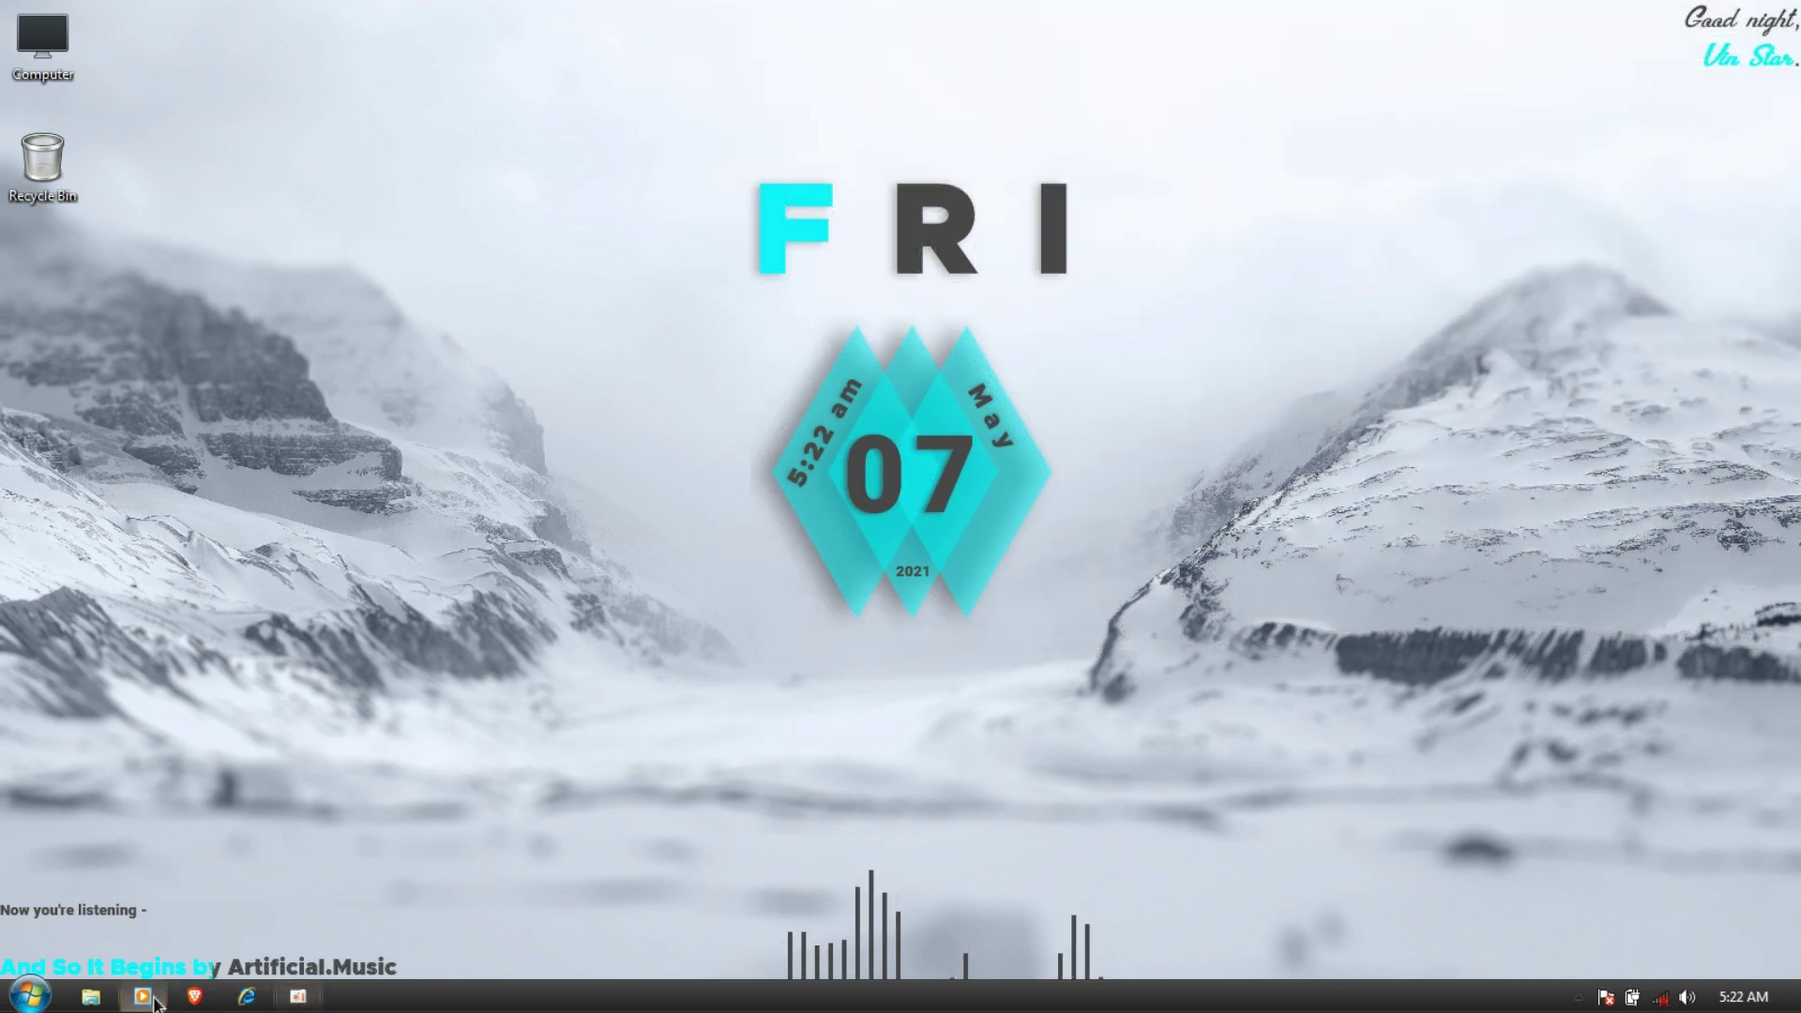
click(28, 995)
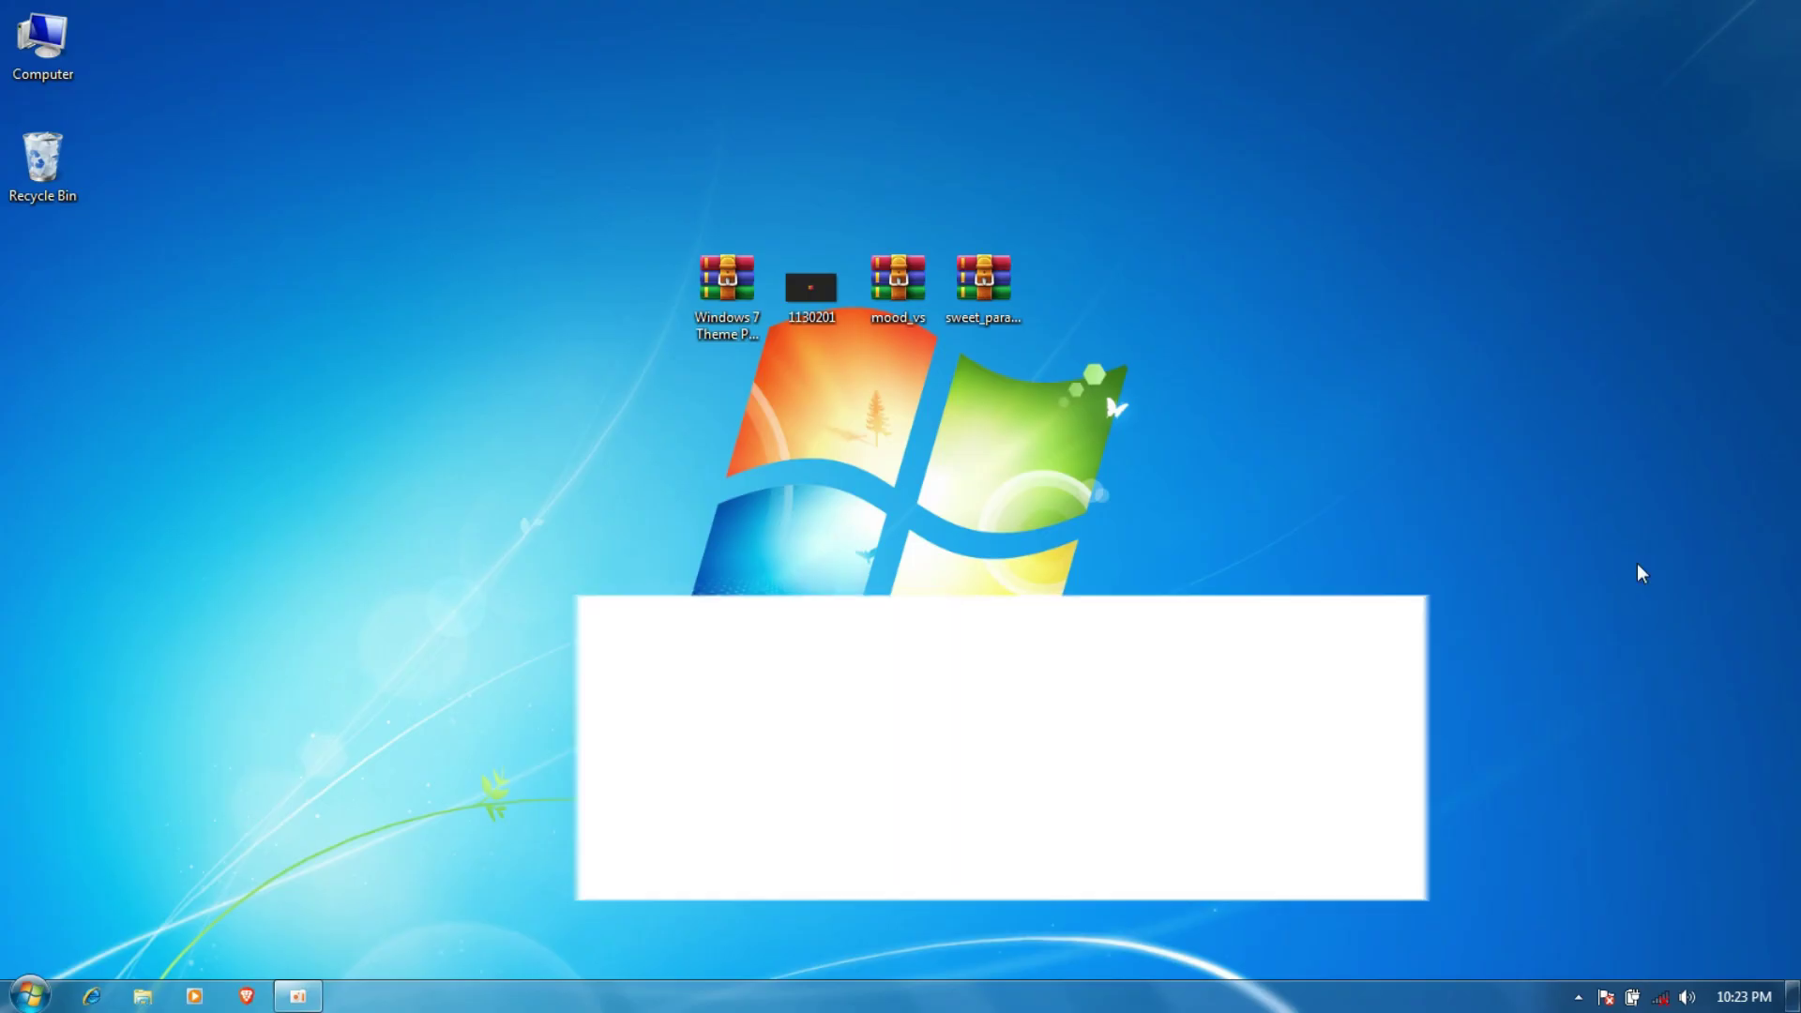
- Open the restore point settings and confirm that Local Disk (C:) restores system settings and previous versions of files
click(26, 990)
text(create)
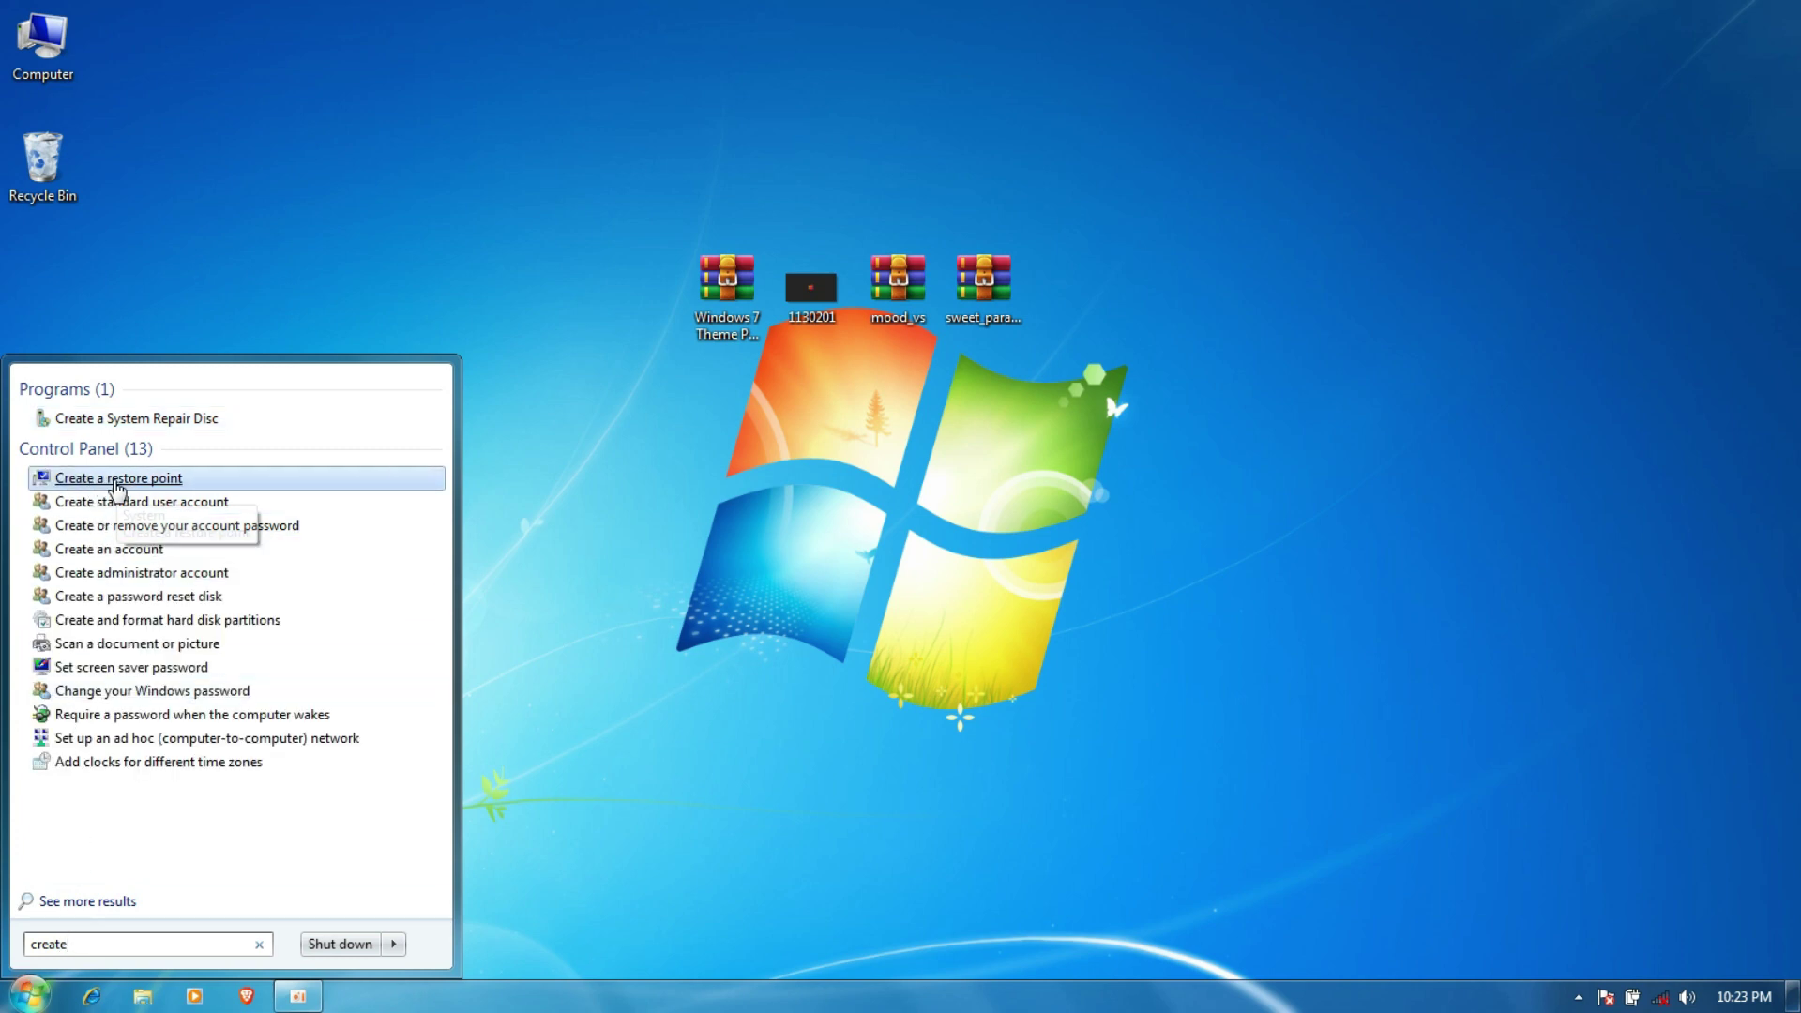
click(131, 480)
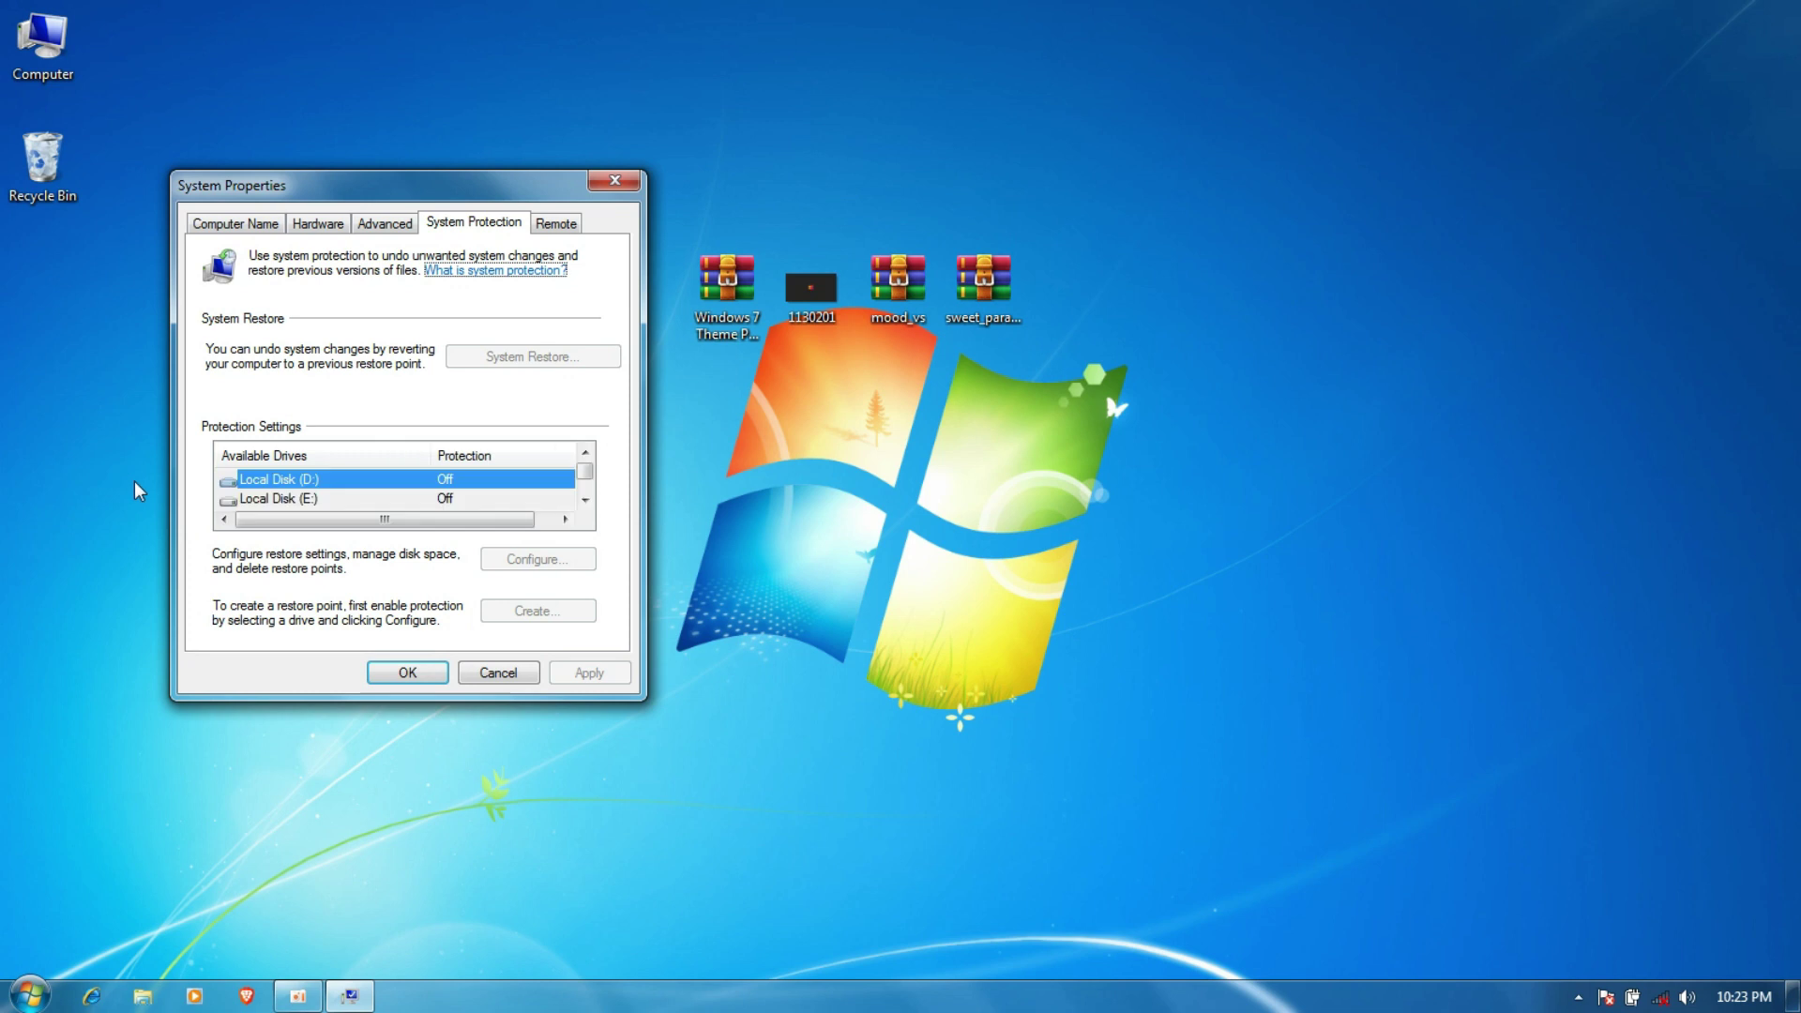
click(315, 500)
scroll(315, 504, down, 1)
click(298, 521)
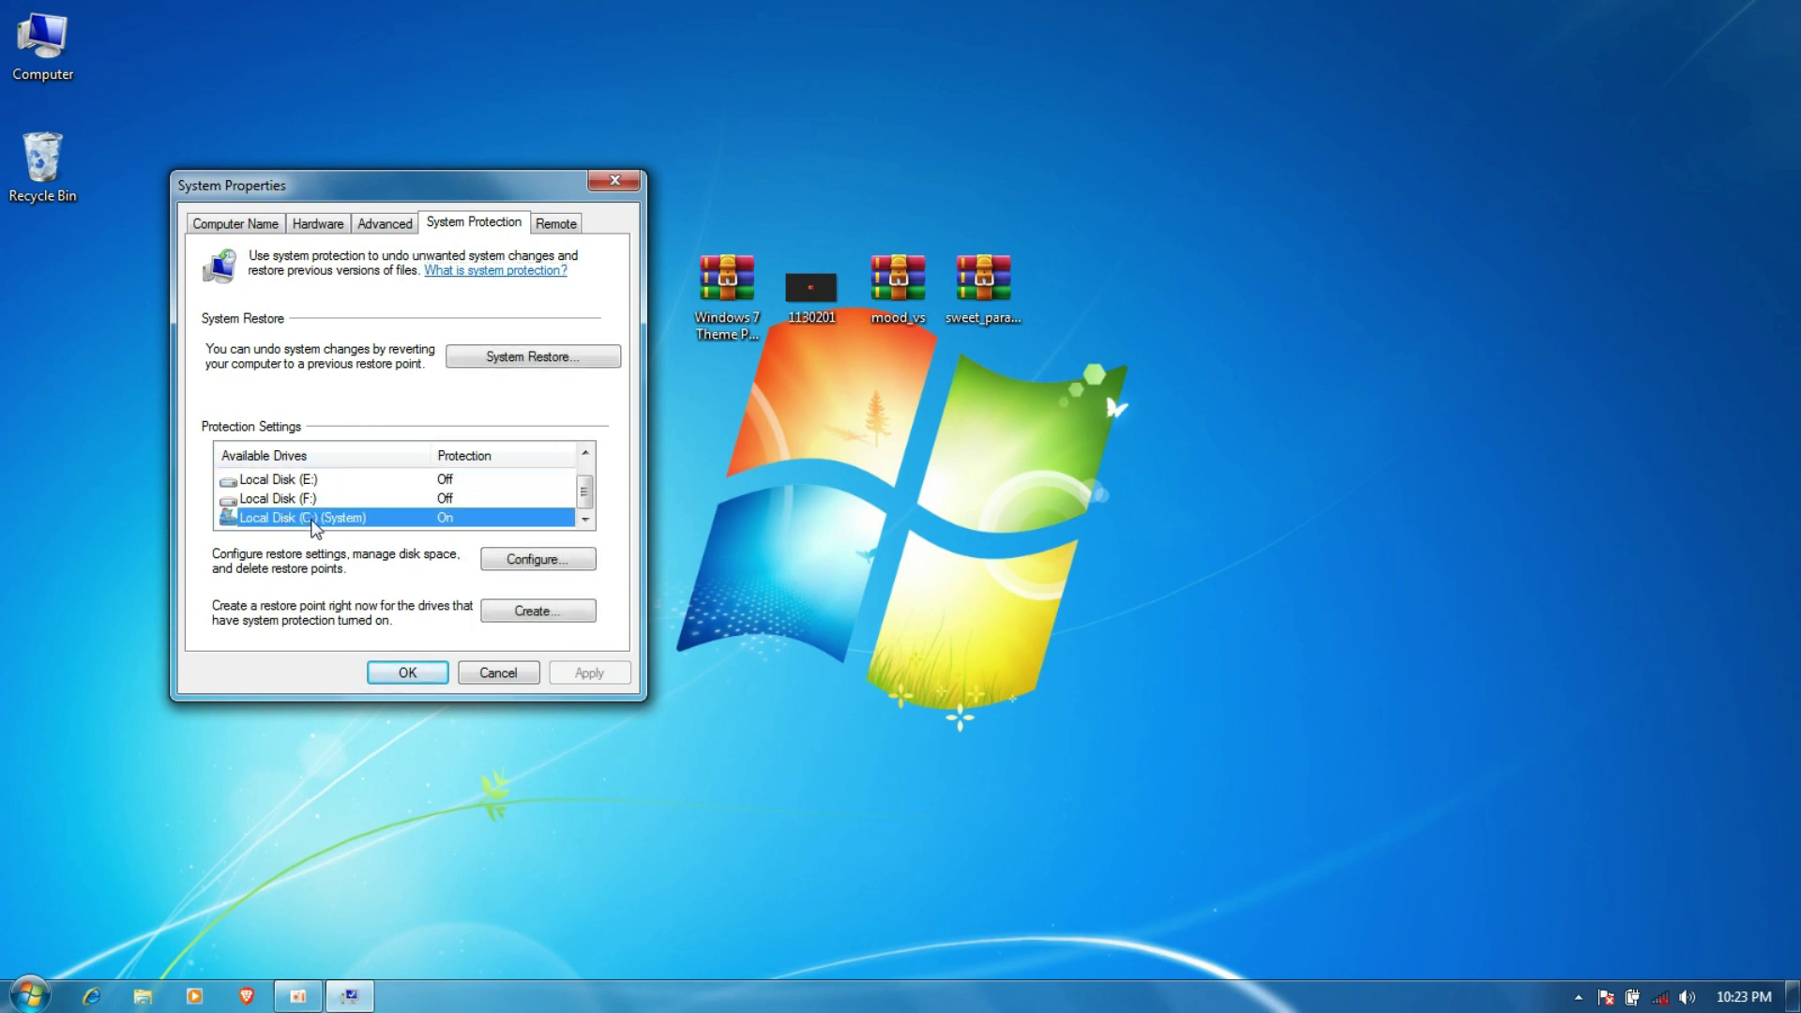
click(512, 563)
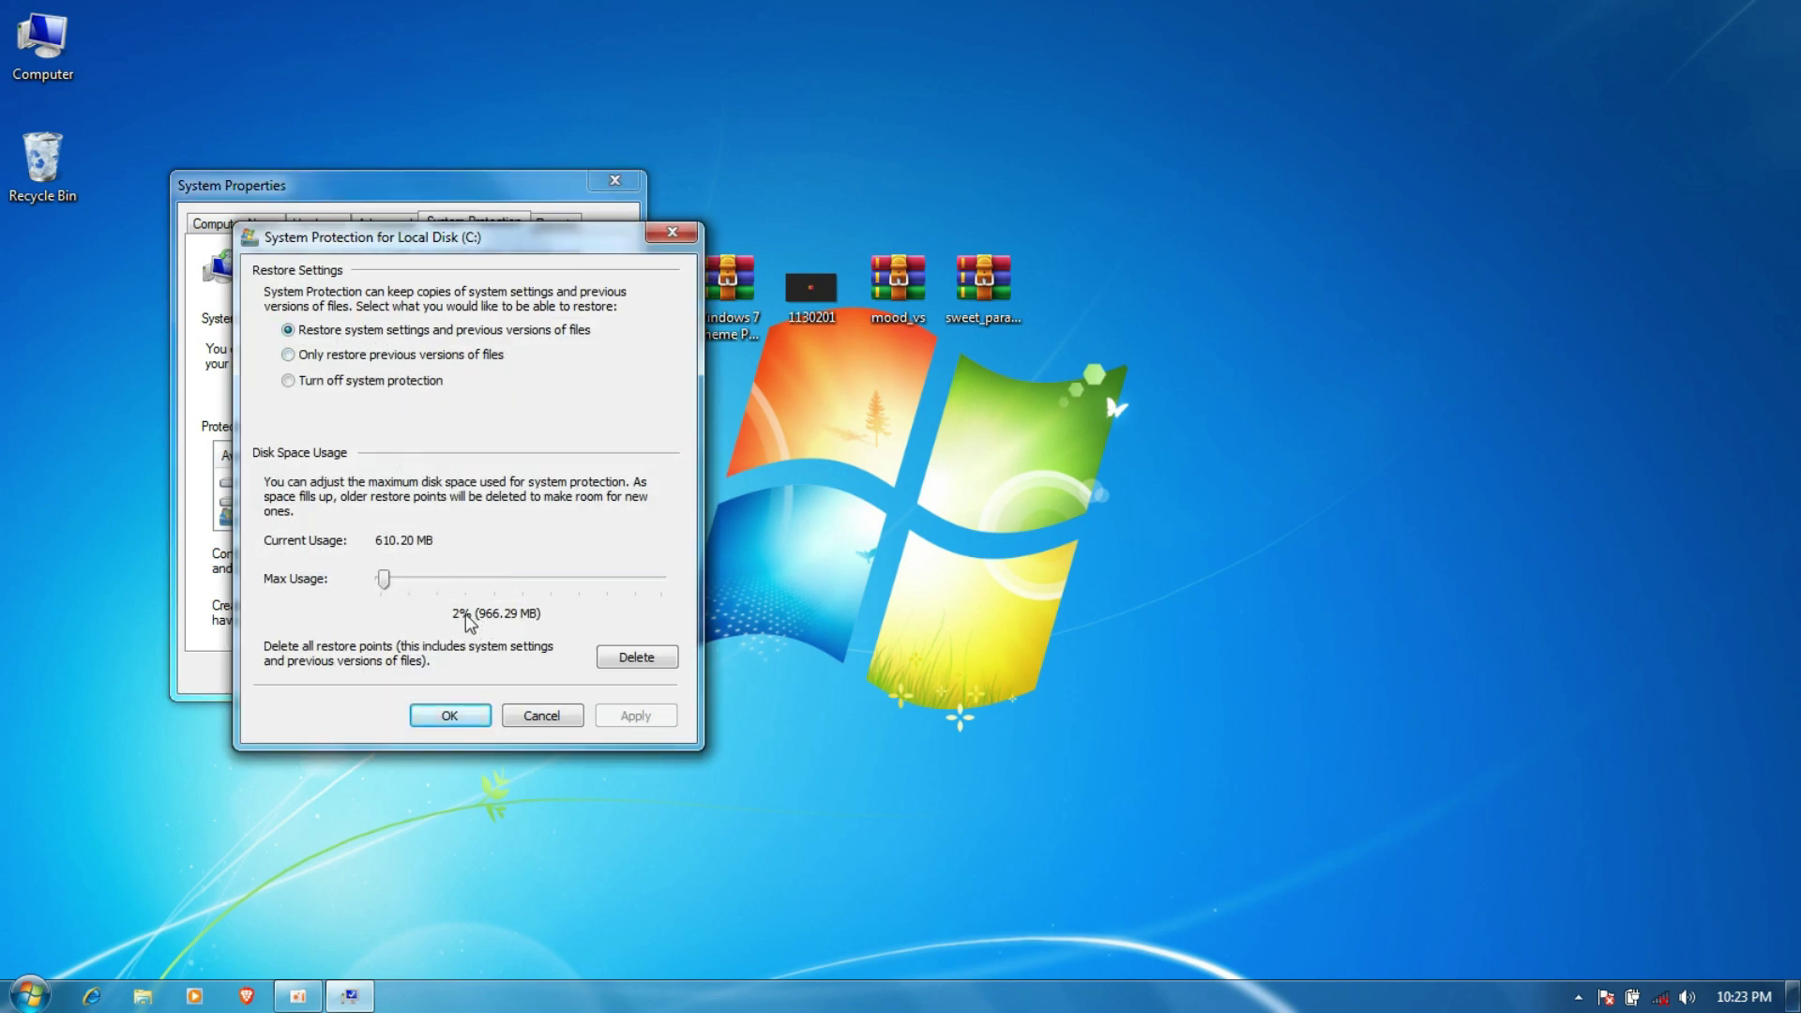
click(473, 715)
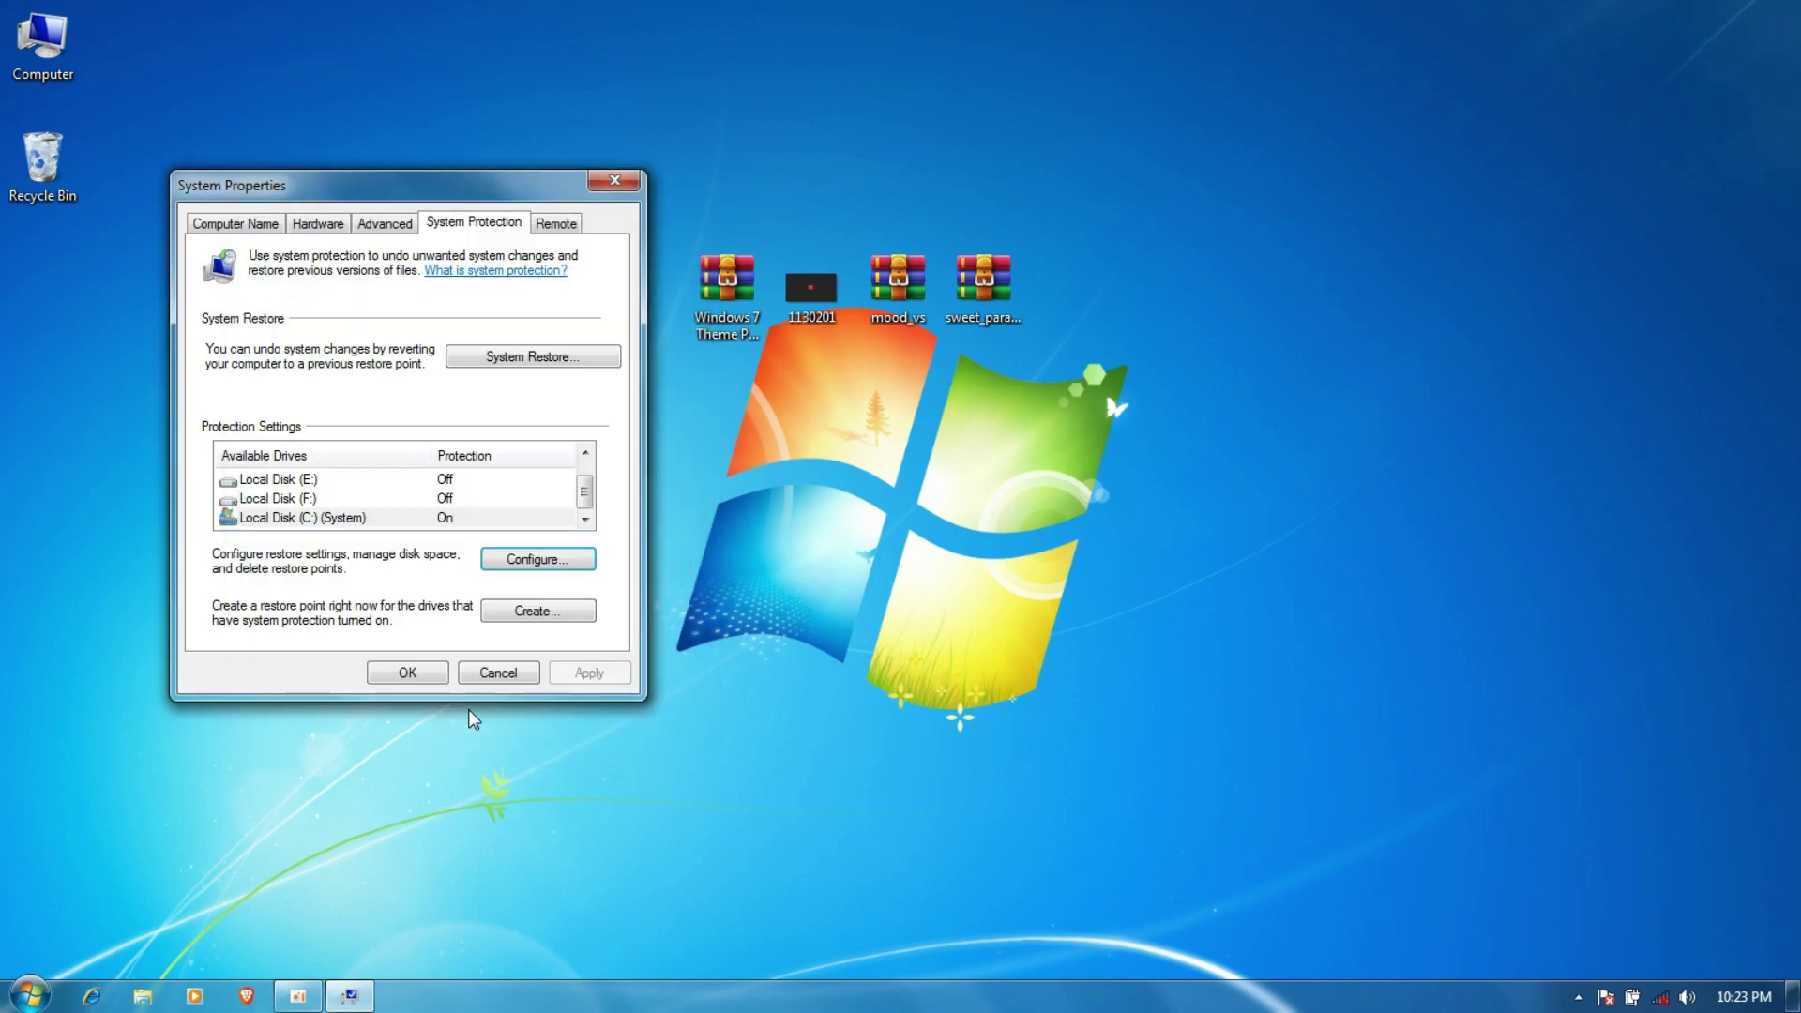
- Create a system restore point with the description "restore point"
click(522, 614)
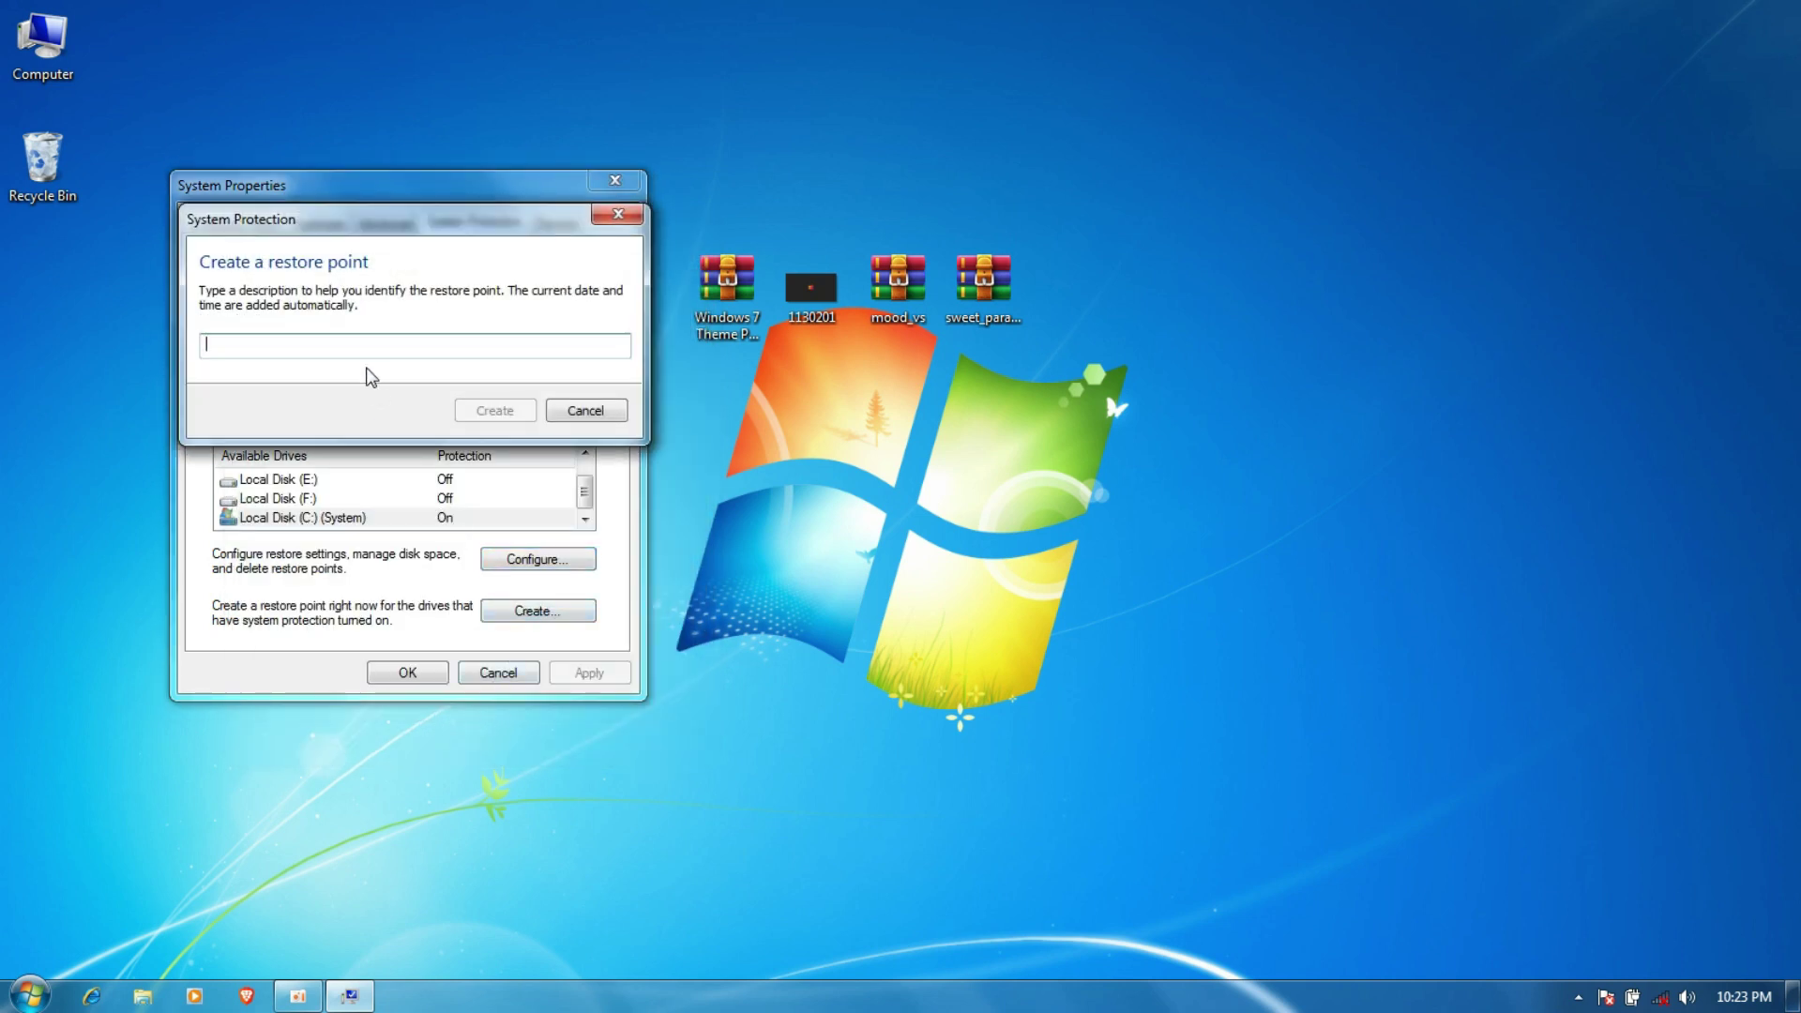
text(restore point)
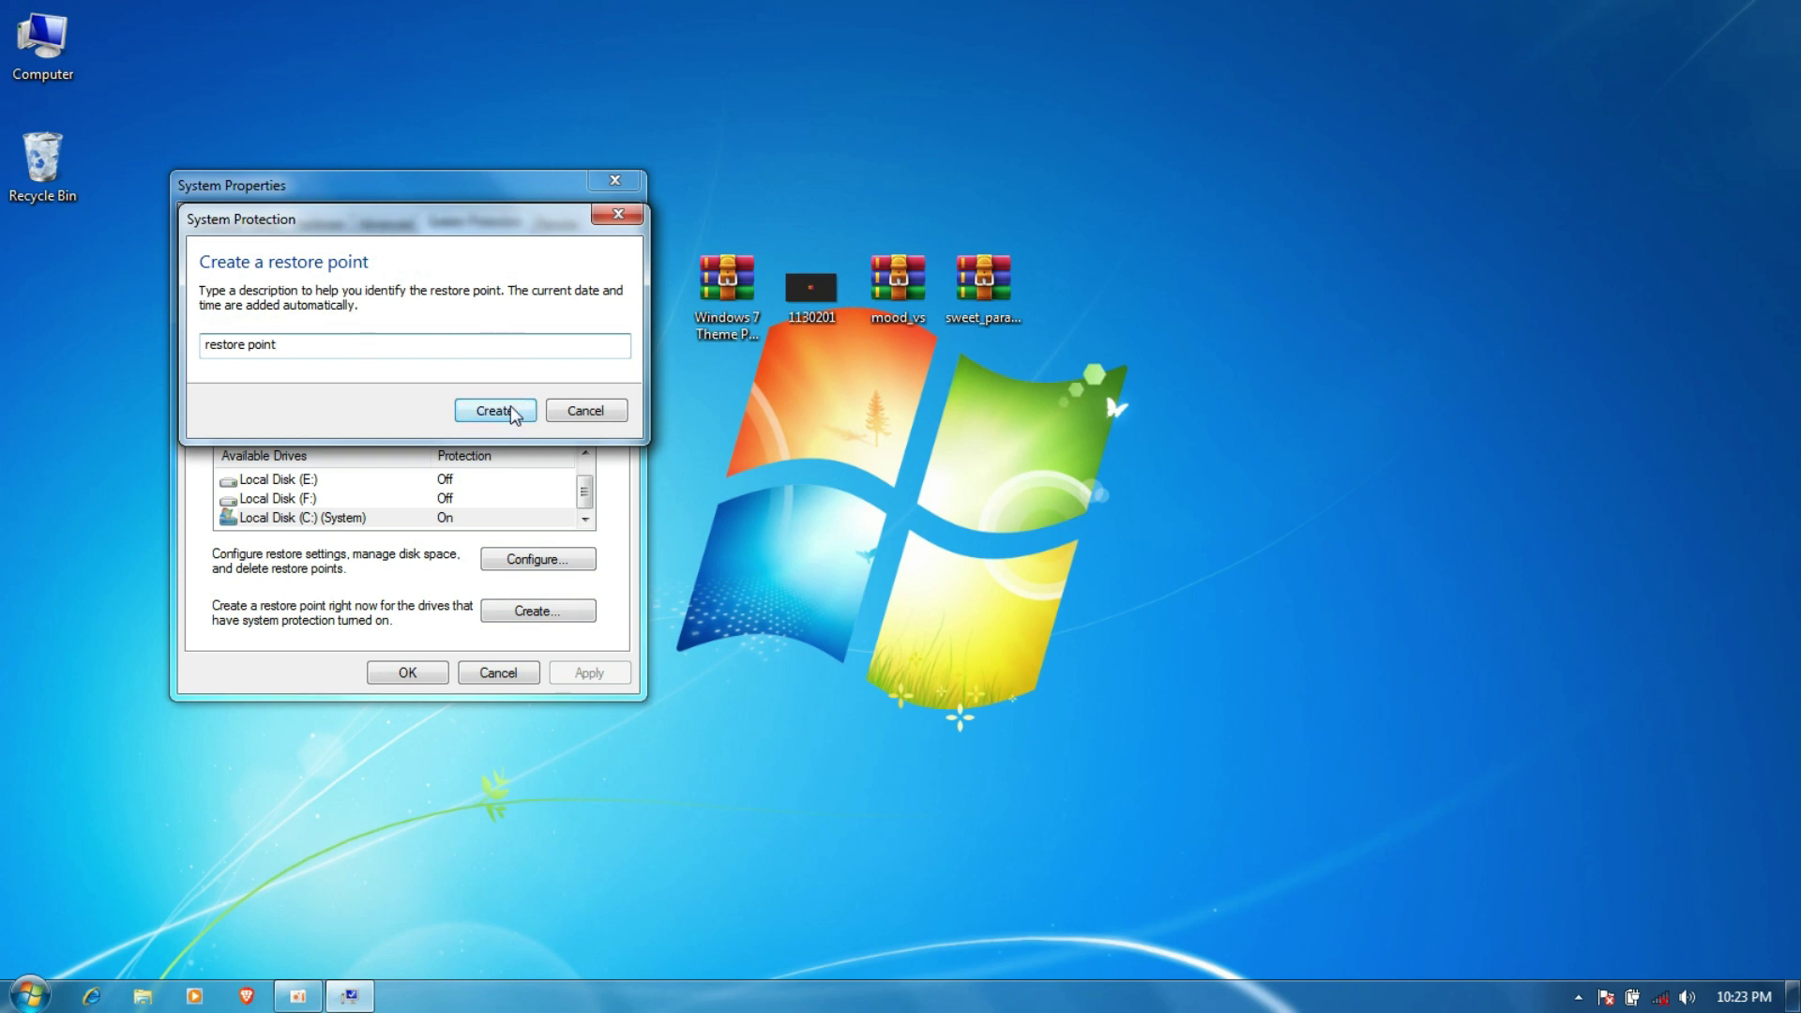
click(511, 410)
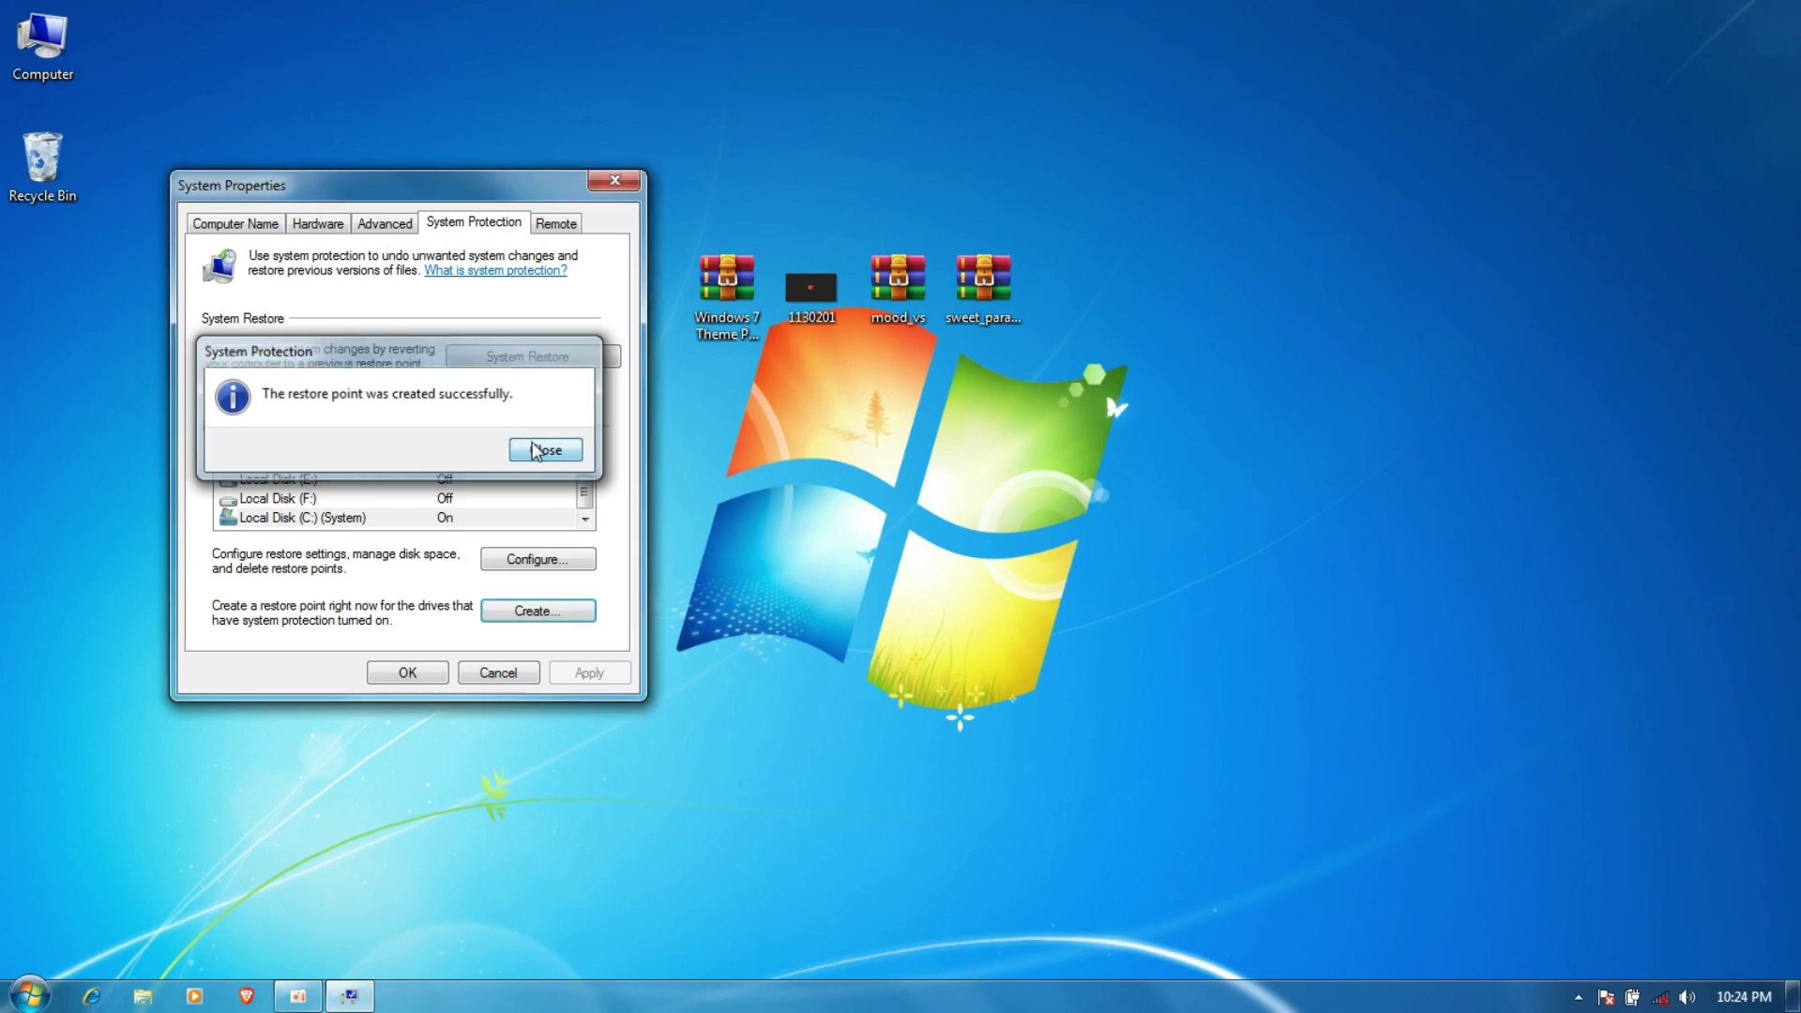
click(544, 449)
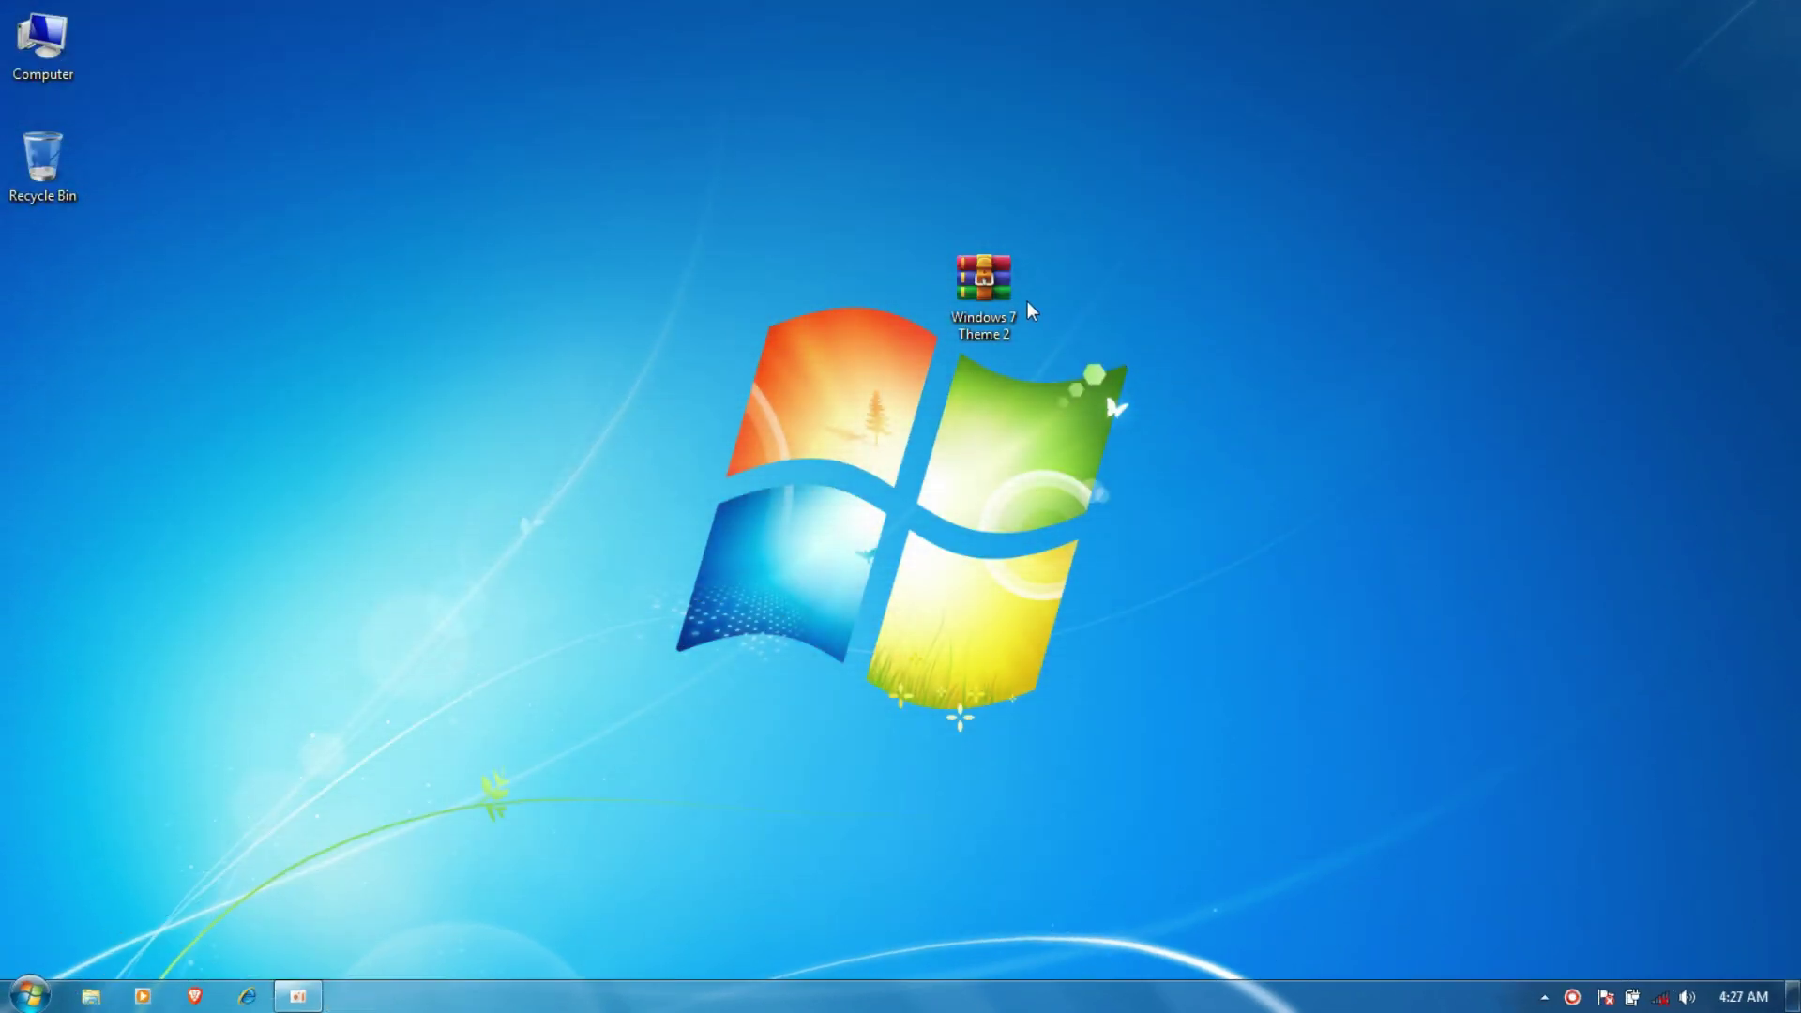
- Extract the Windows 7 Theme 2 archive into its own folder on the desktop
right_click(1014, 291)
click(1075, 377)
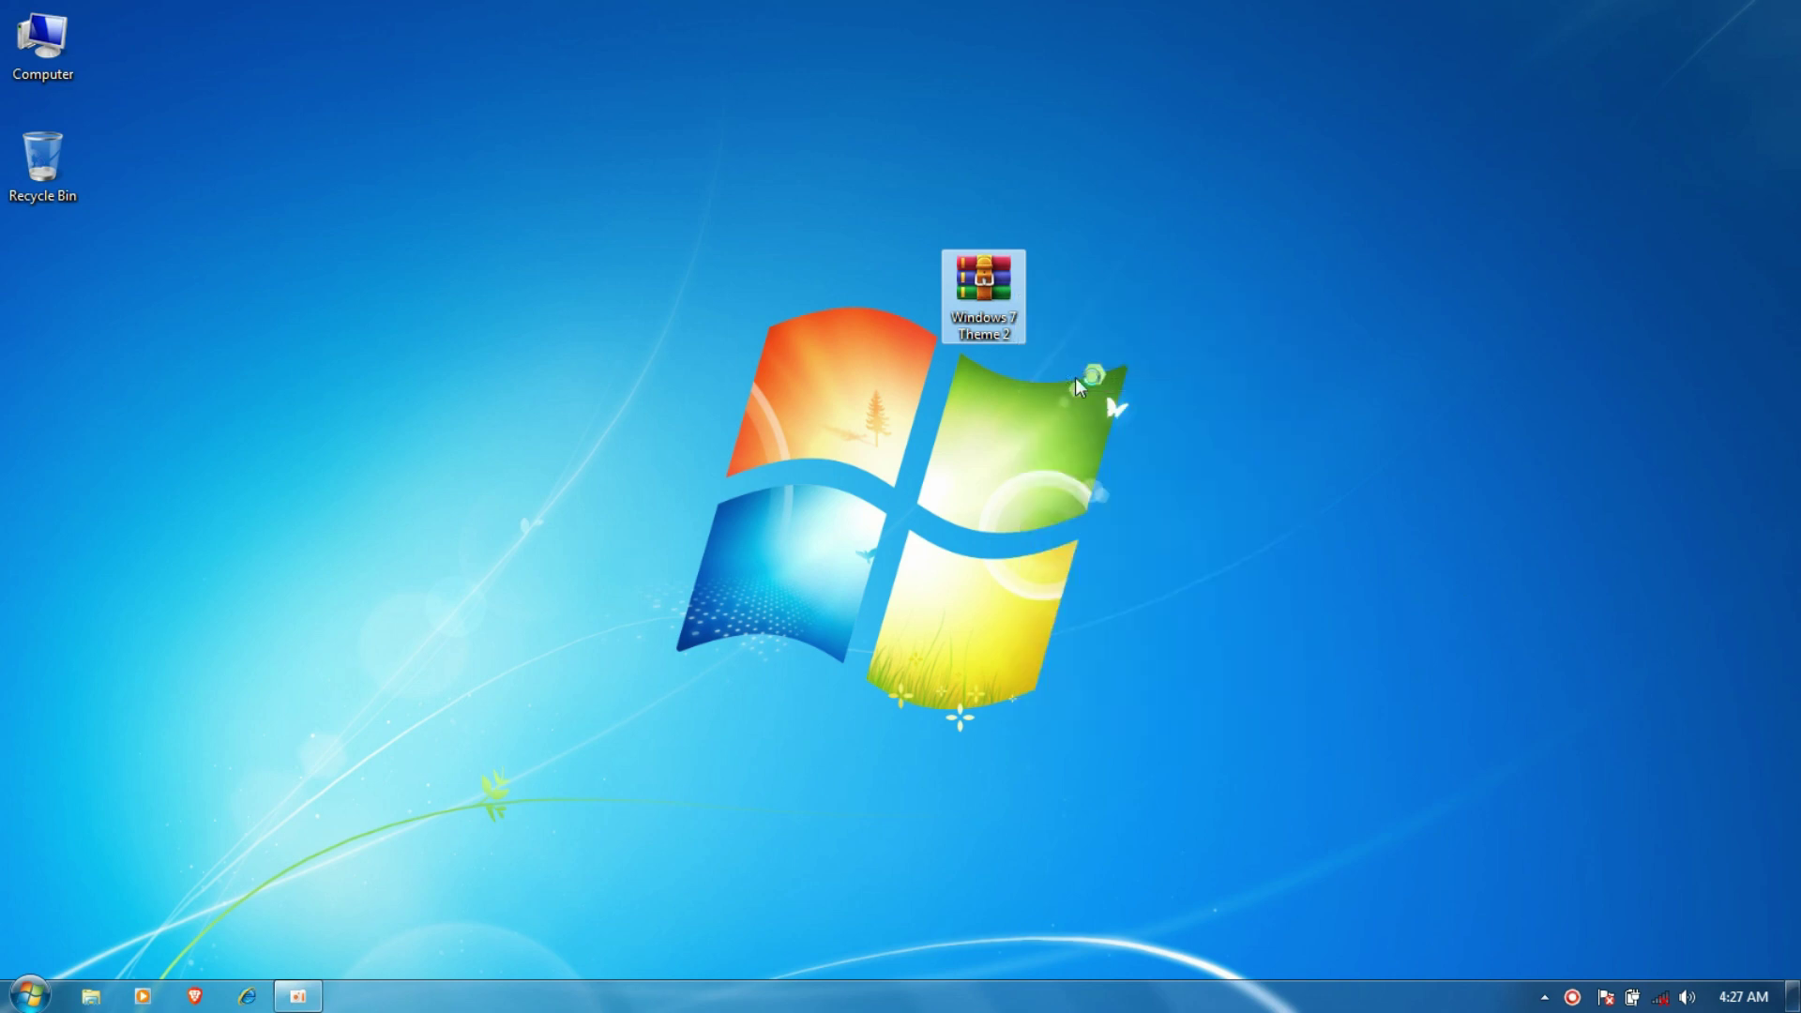
click(966, 742)
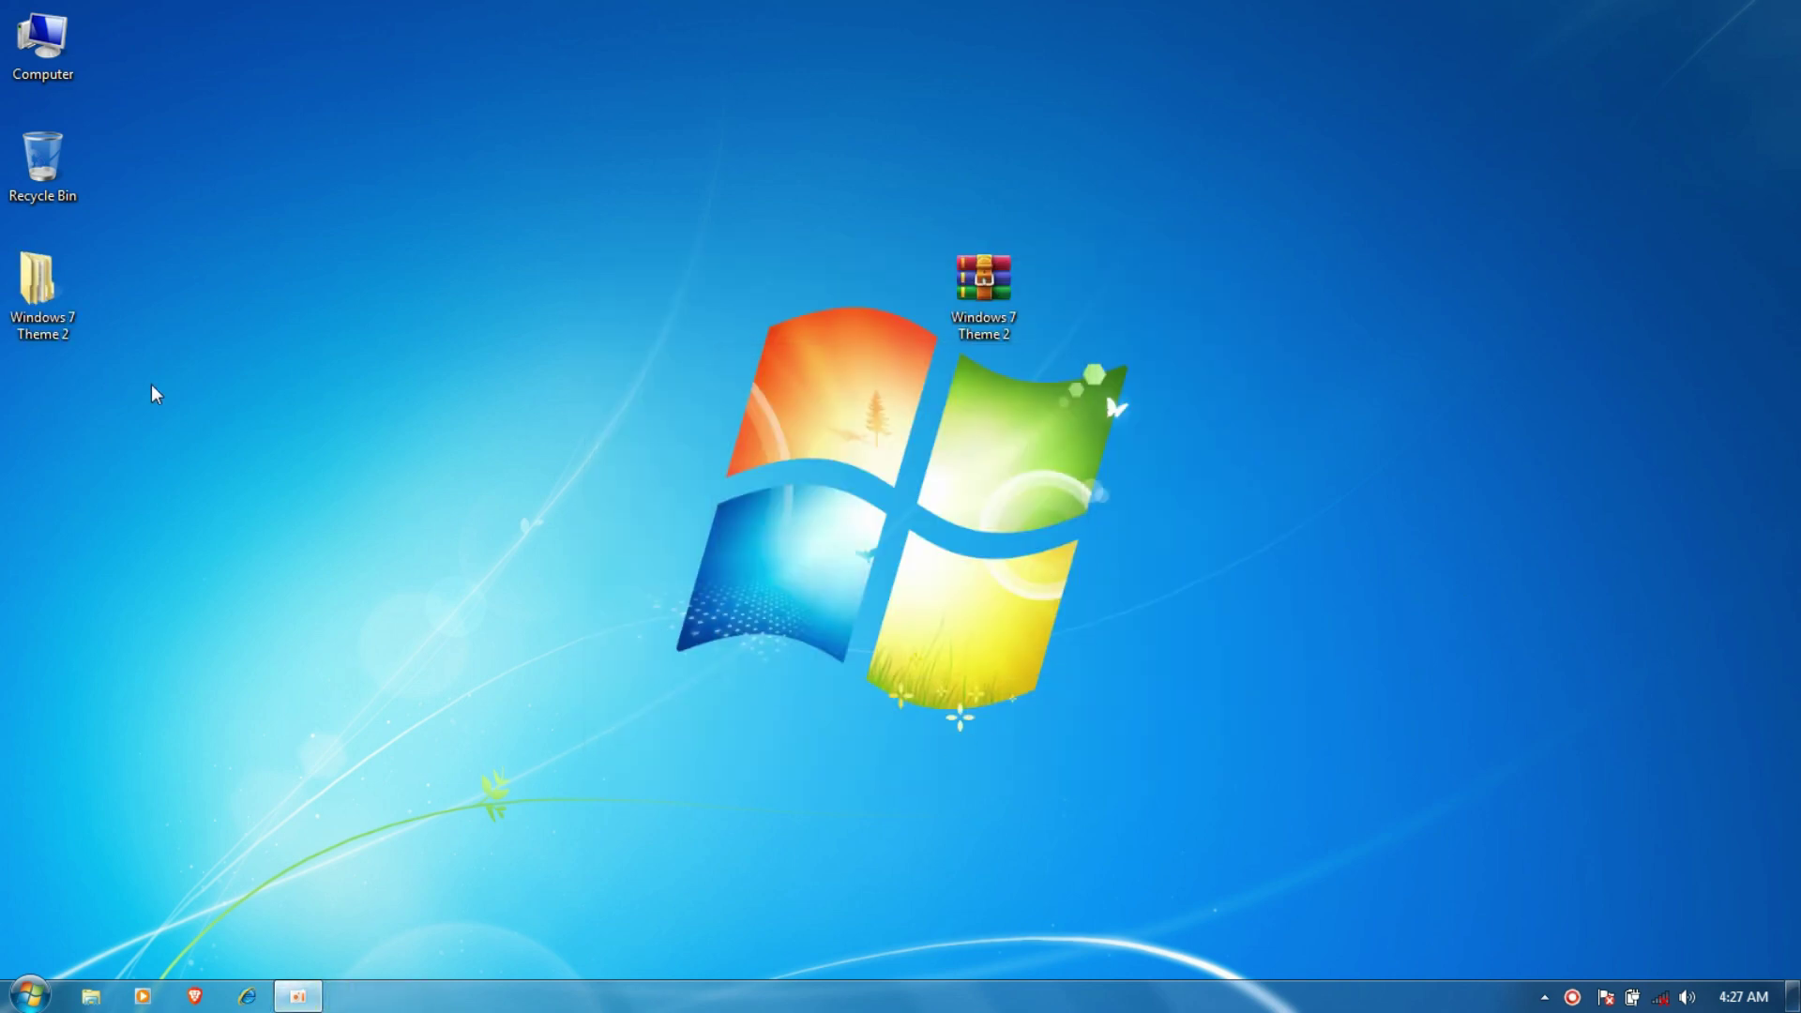
- Open the Theme resource changer folder inside Windows 7 Theme Patcher in the extracted Windows 7 Theme 2 folder
double_click(37, 286)
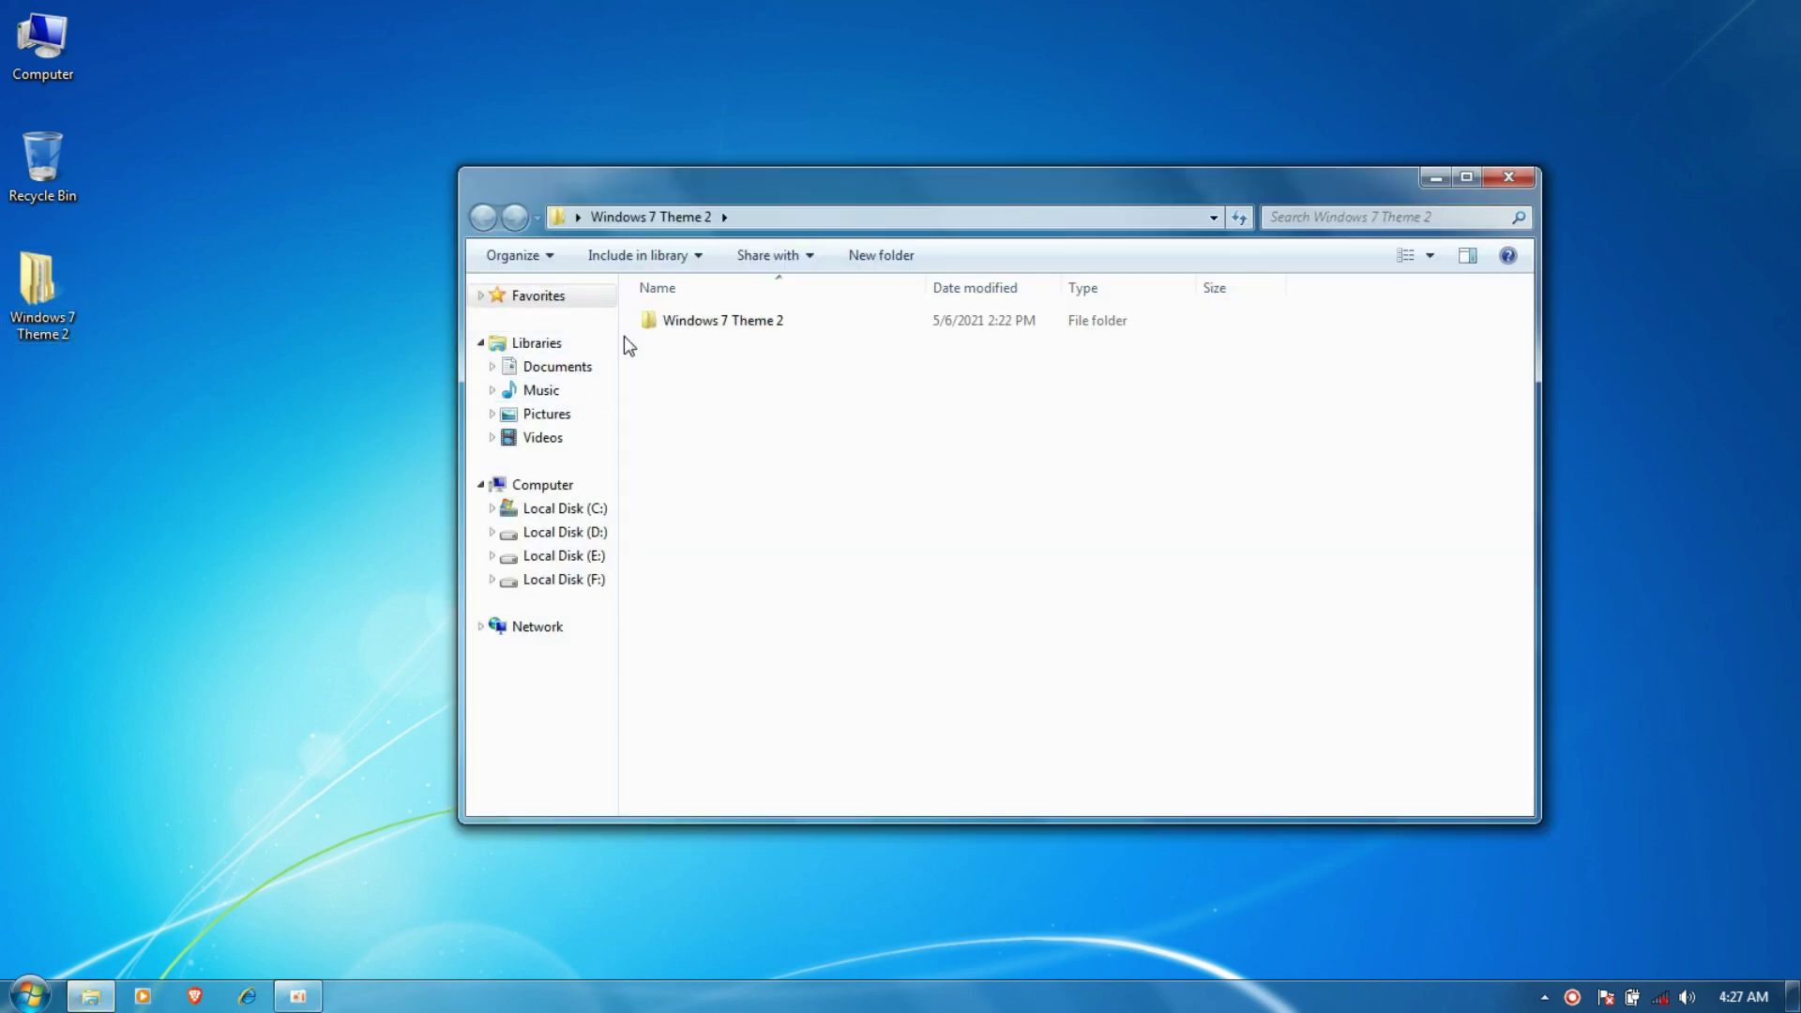
double_click(672, 324)
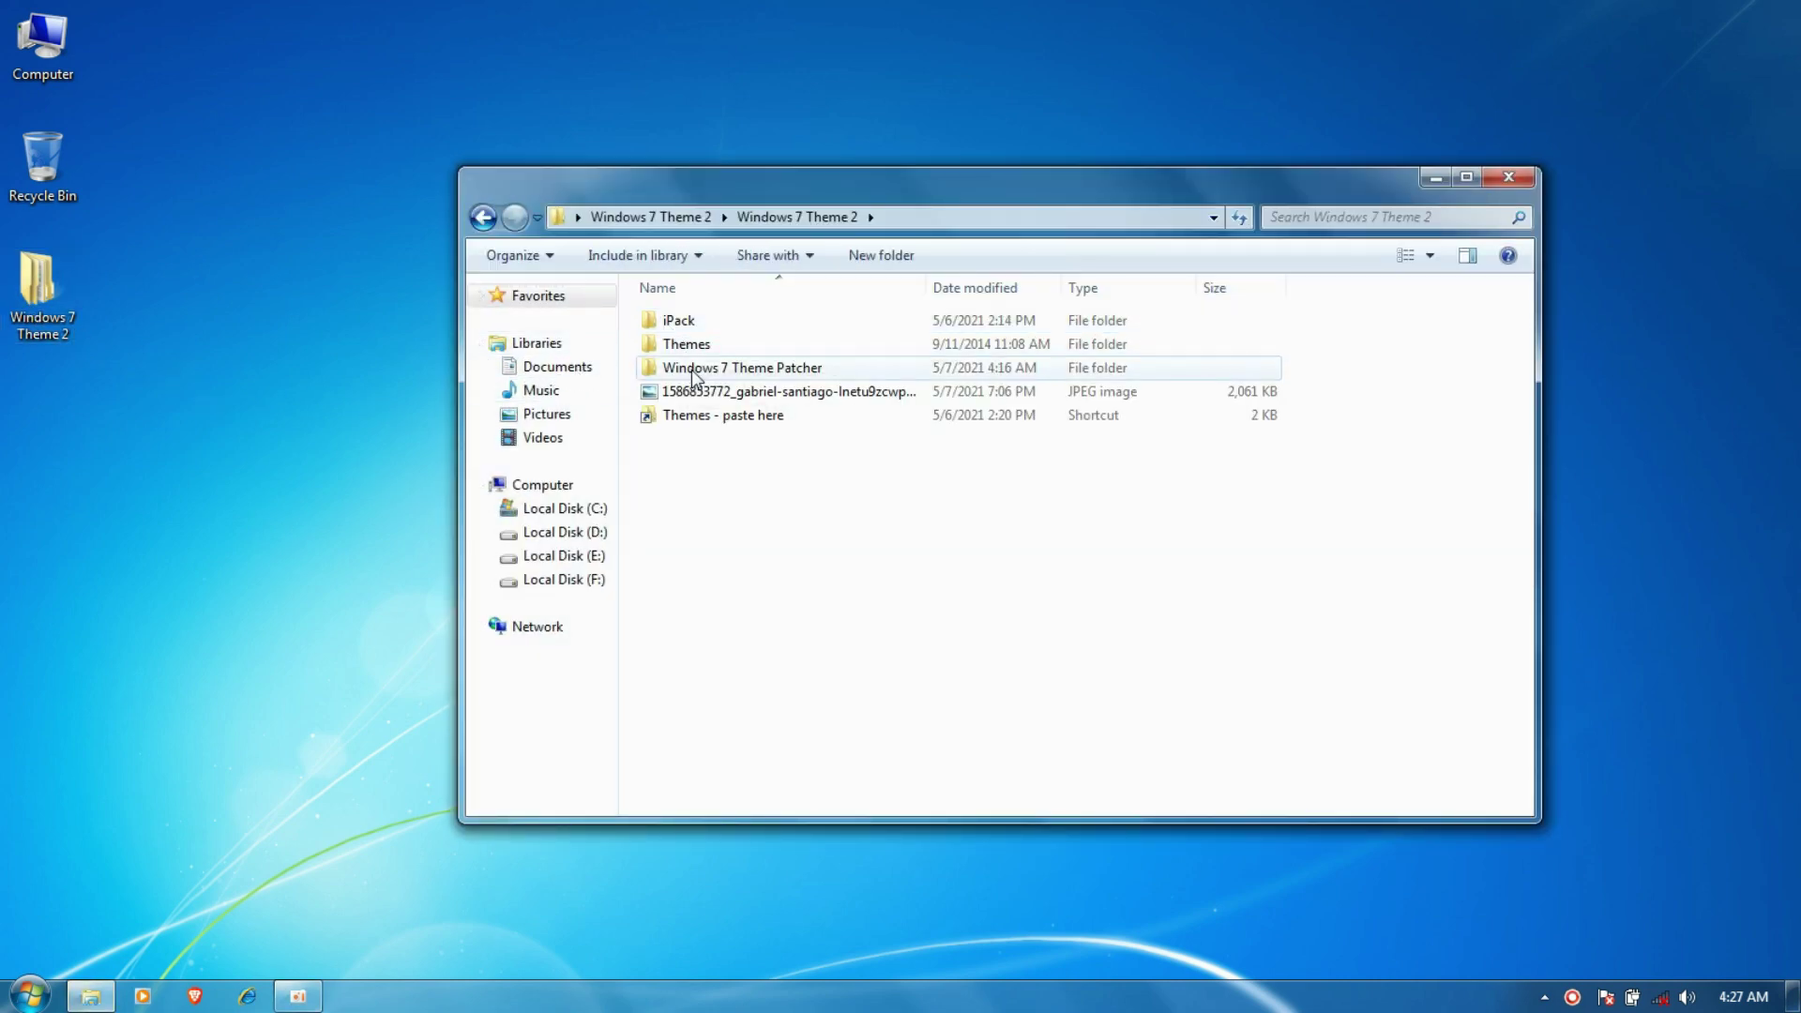
click(741, 375)
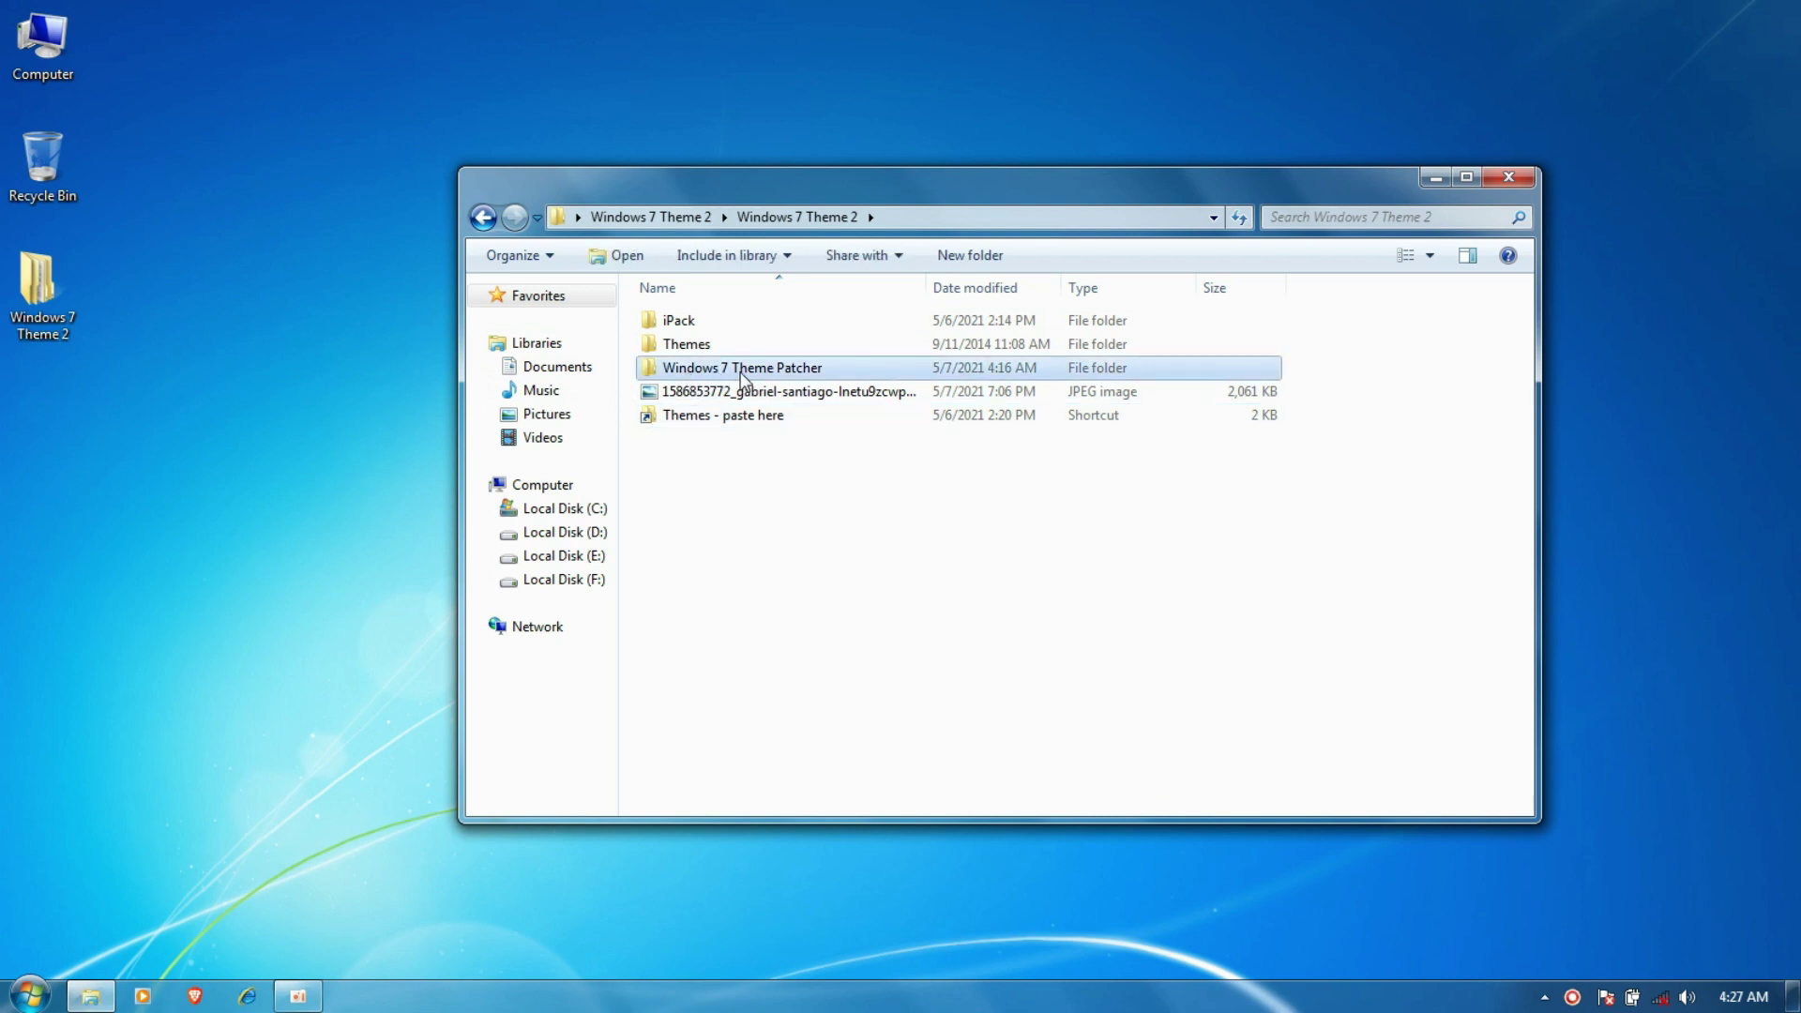
double_click(746, 367)
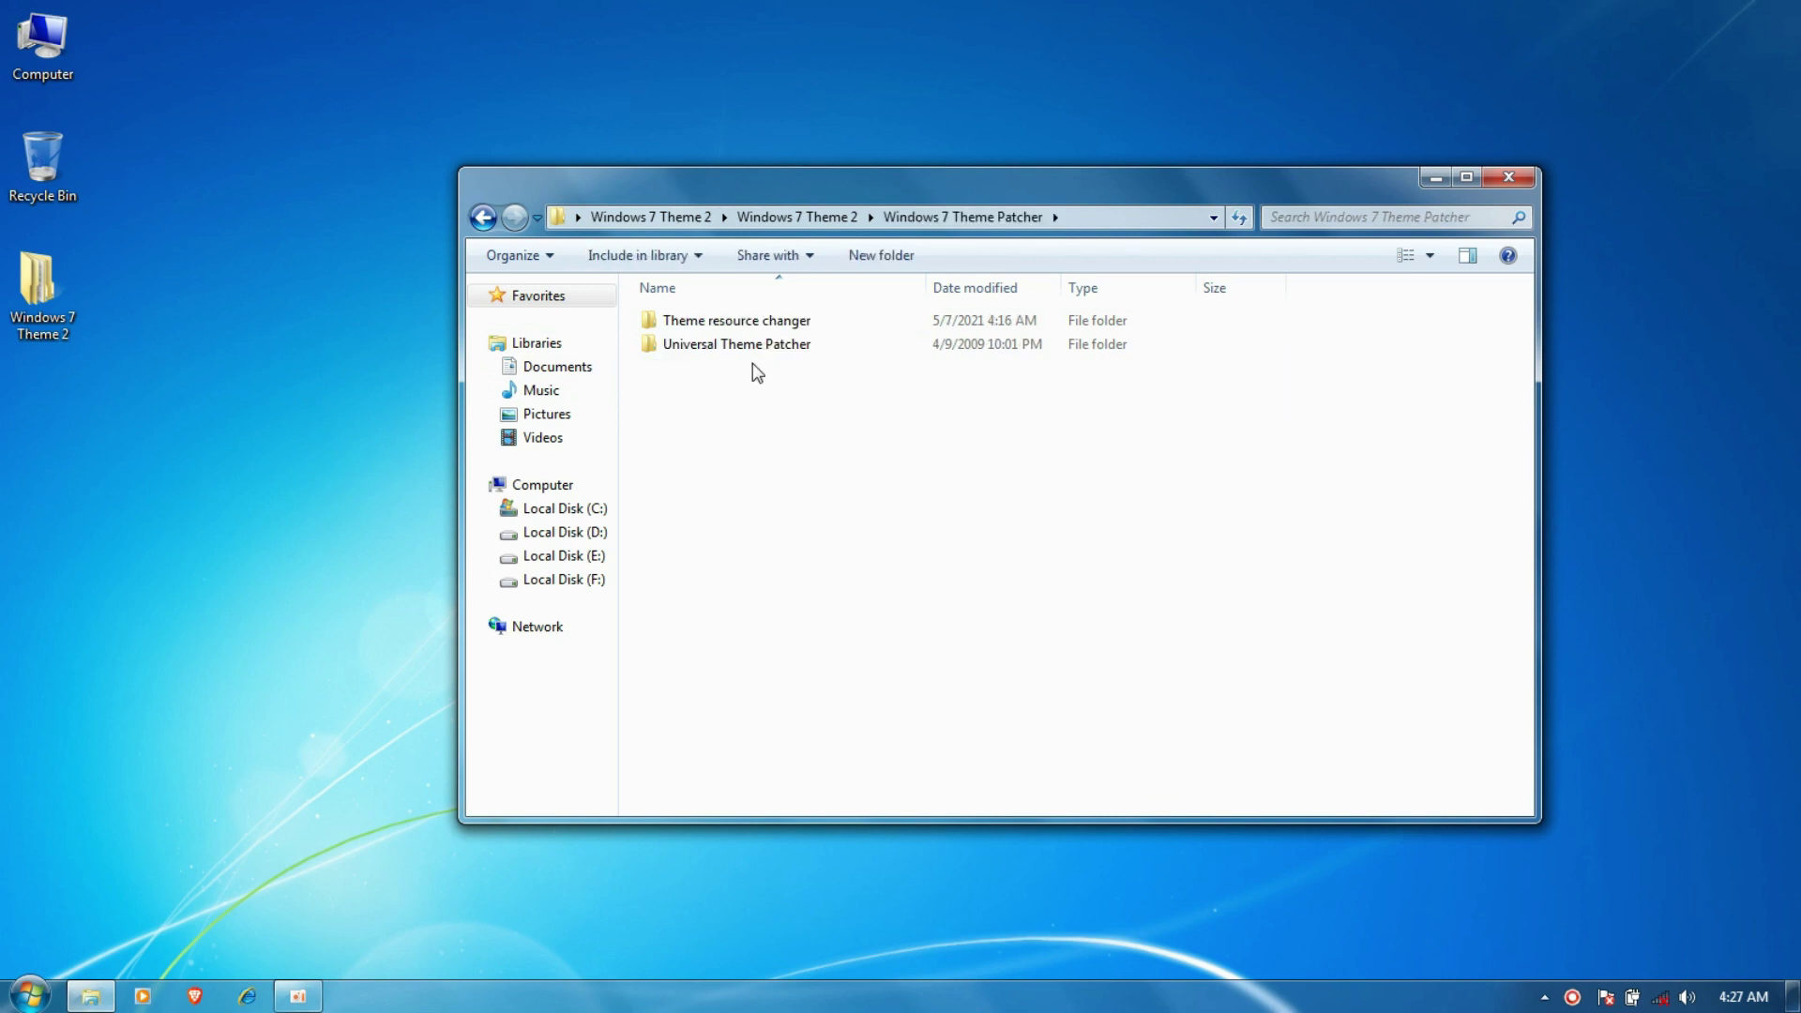
click(729, 323)
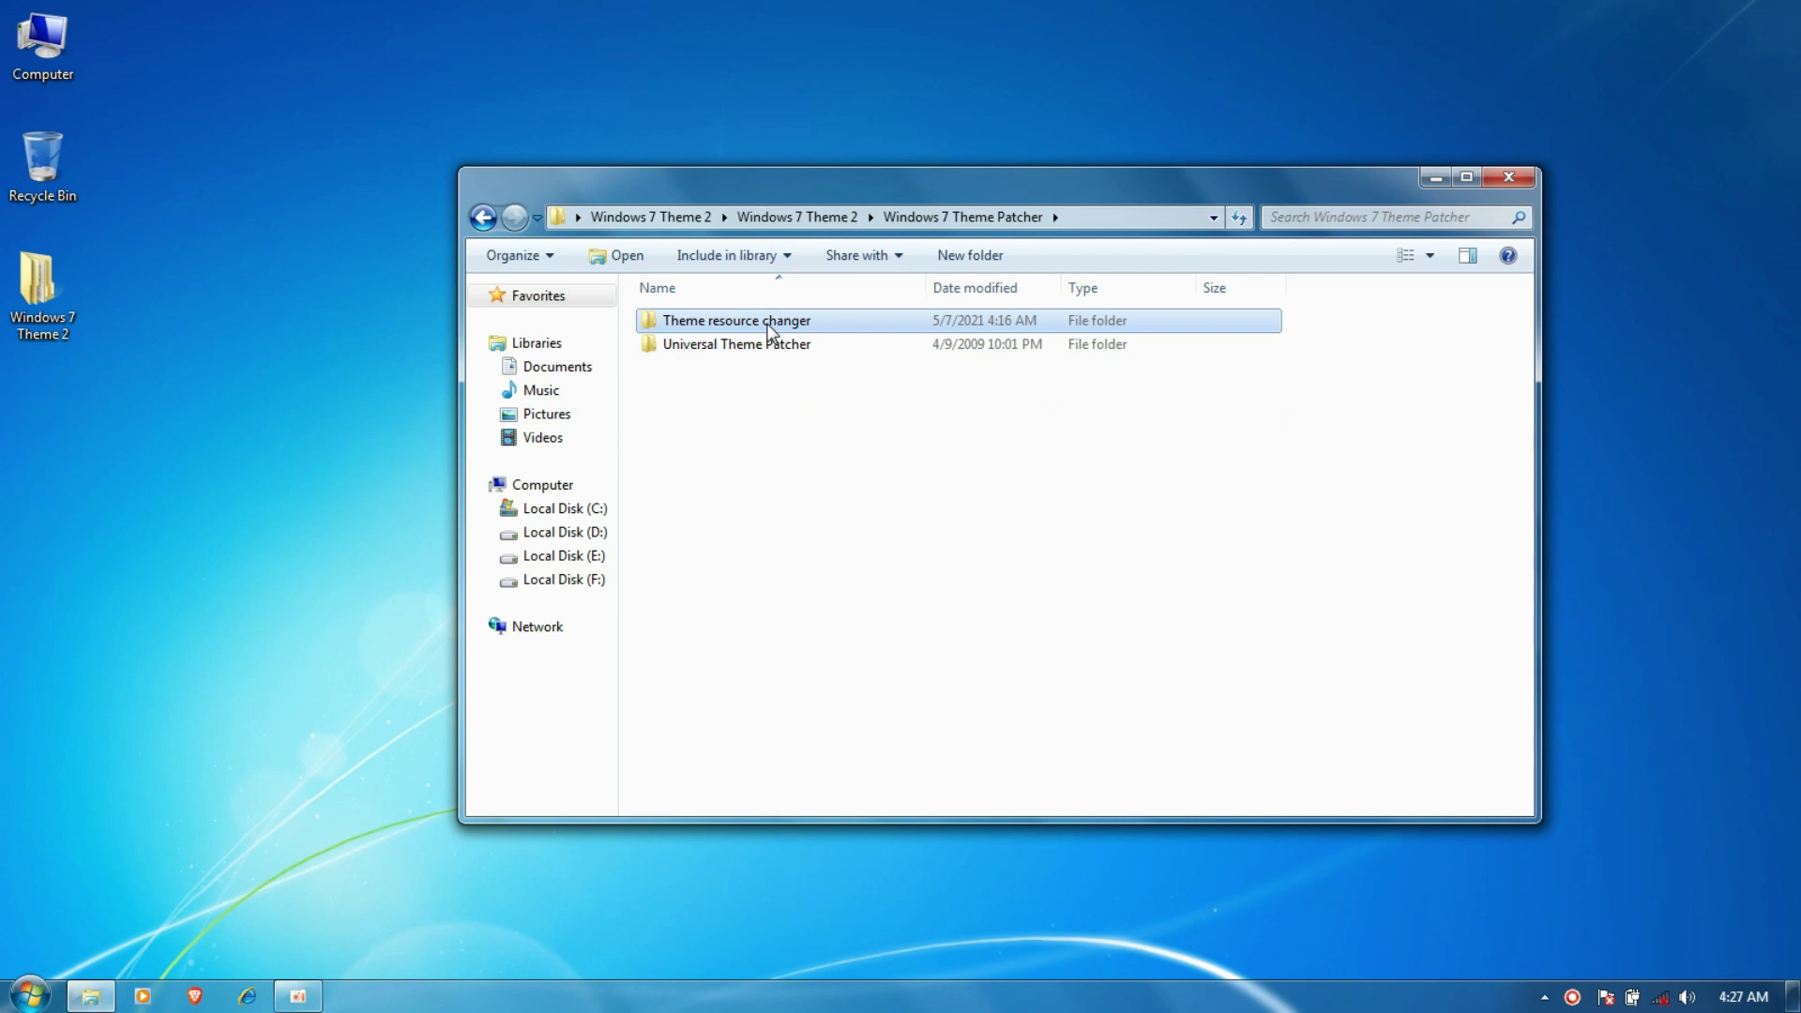
double_click(769, 331)
- Install Theme Resource Changer X64 v1.0 from ThemeResourceChangerX64-v10, keeping the default folder and agreeing to the terms
click(809, 324)
click(816, 347)
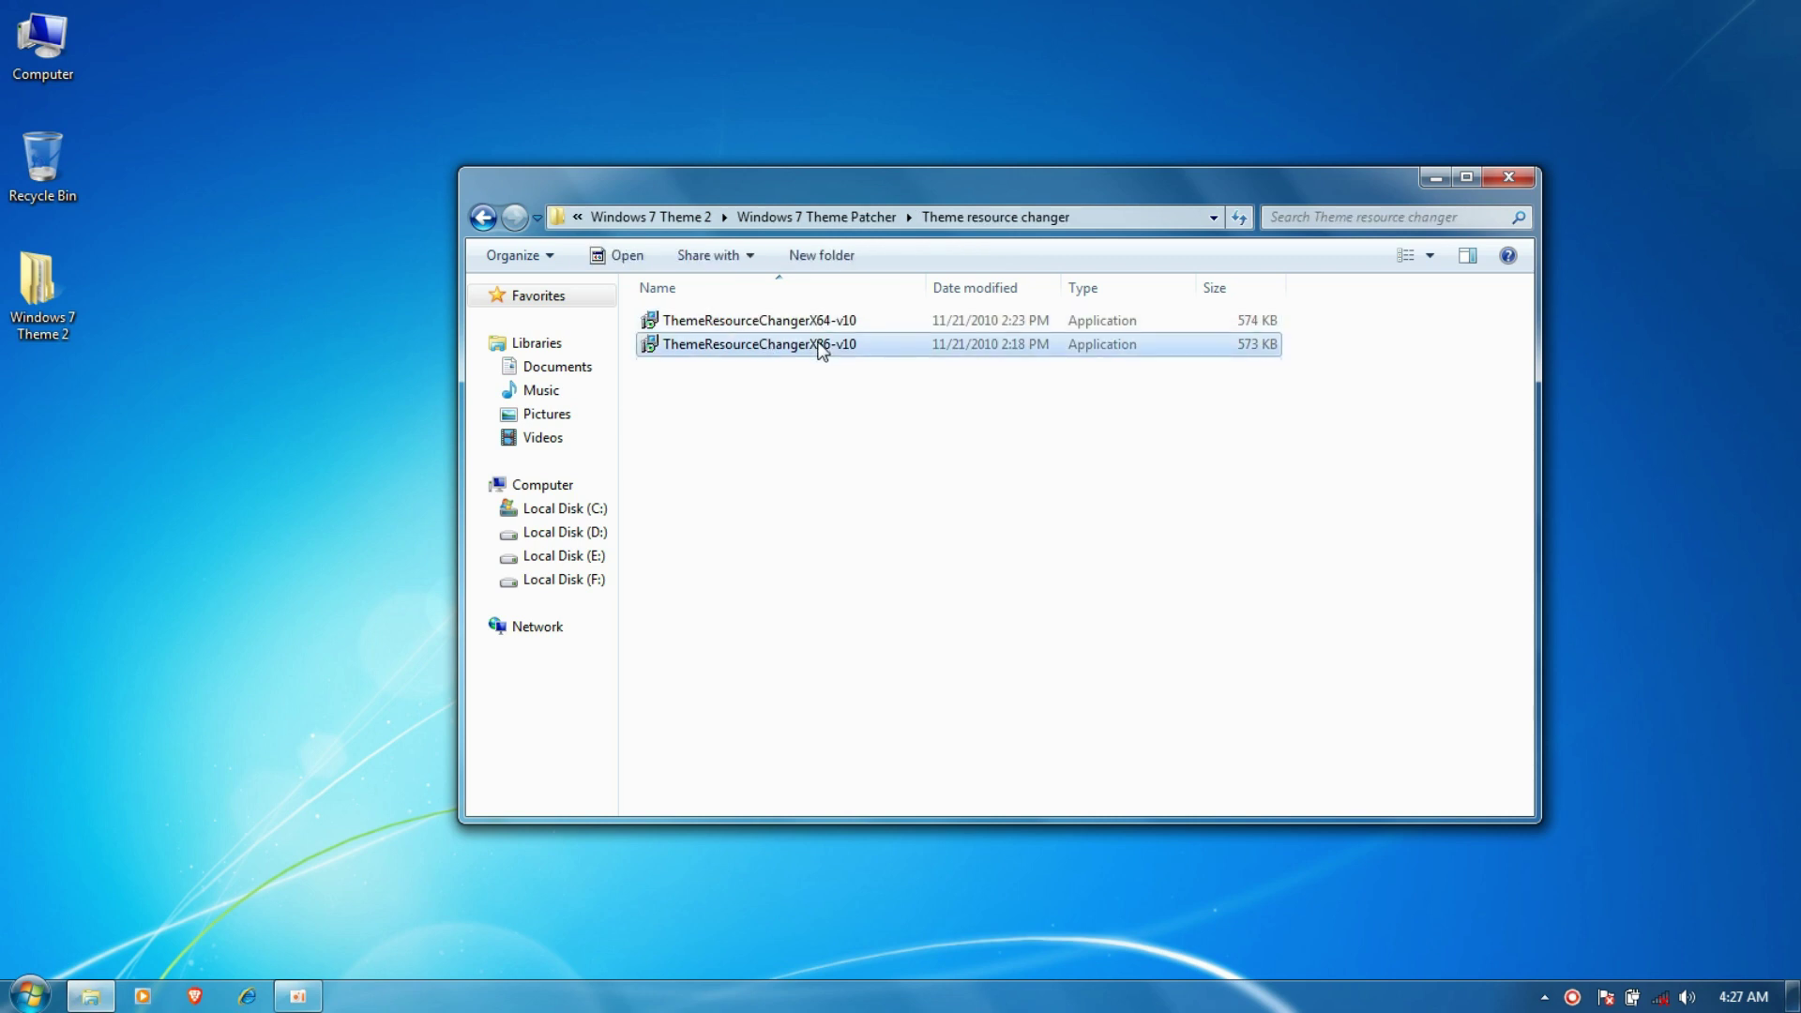
click(826, 324)
double_click(826, 323)
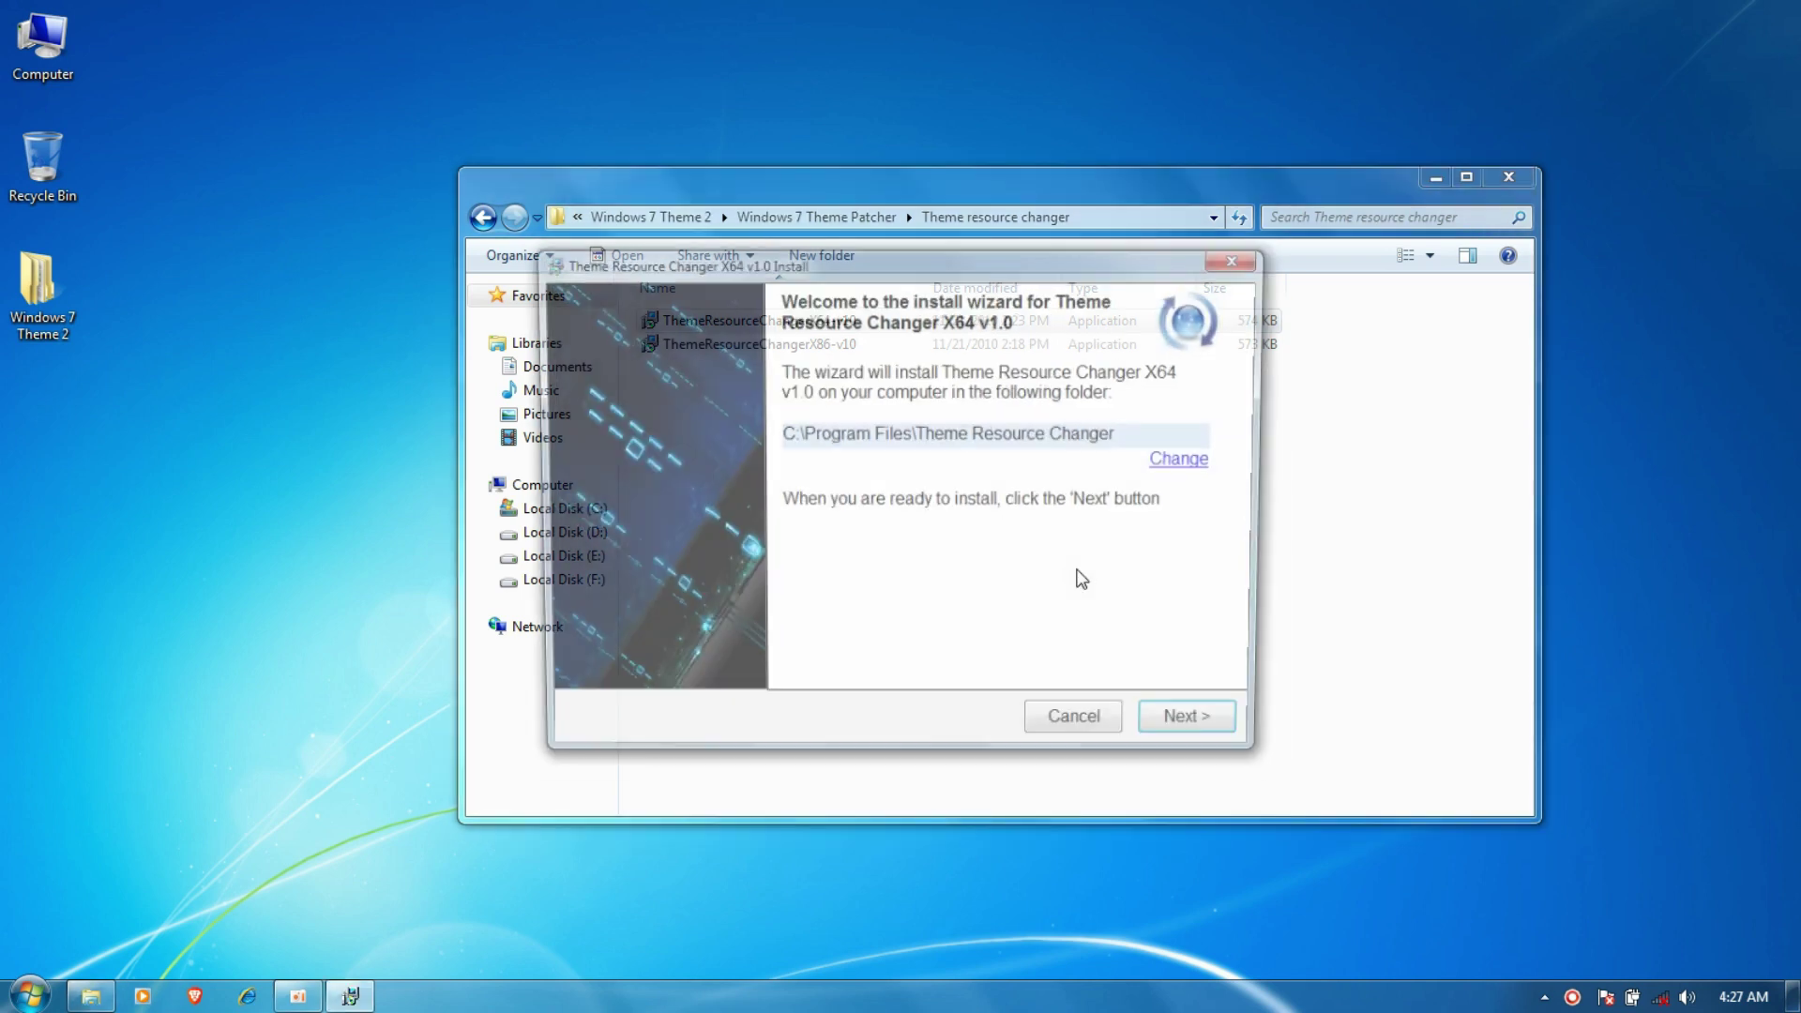
click(1188, 734)
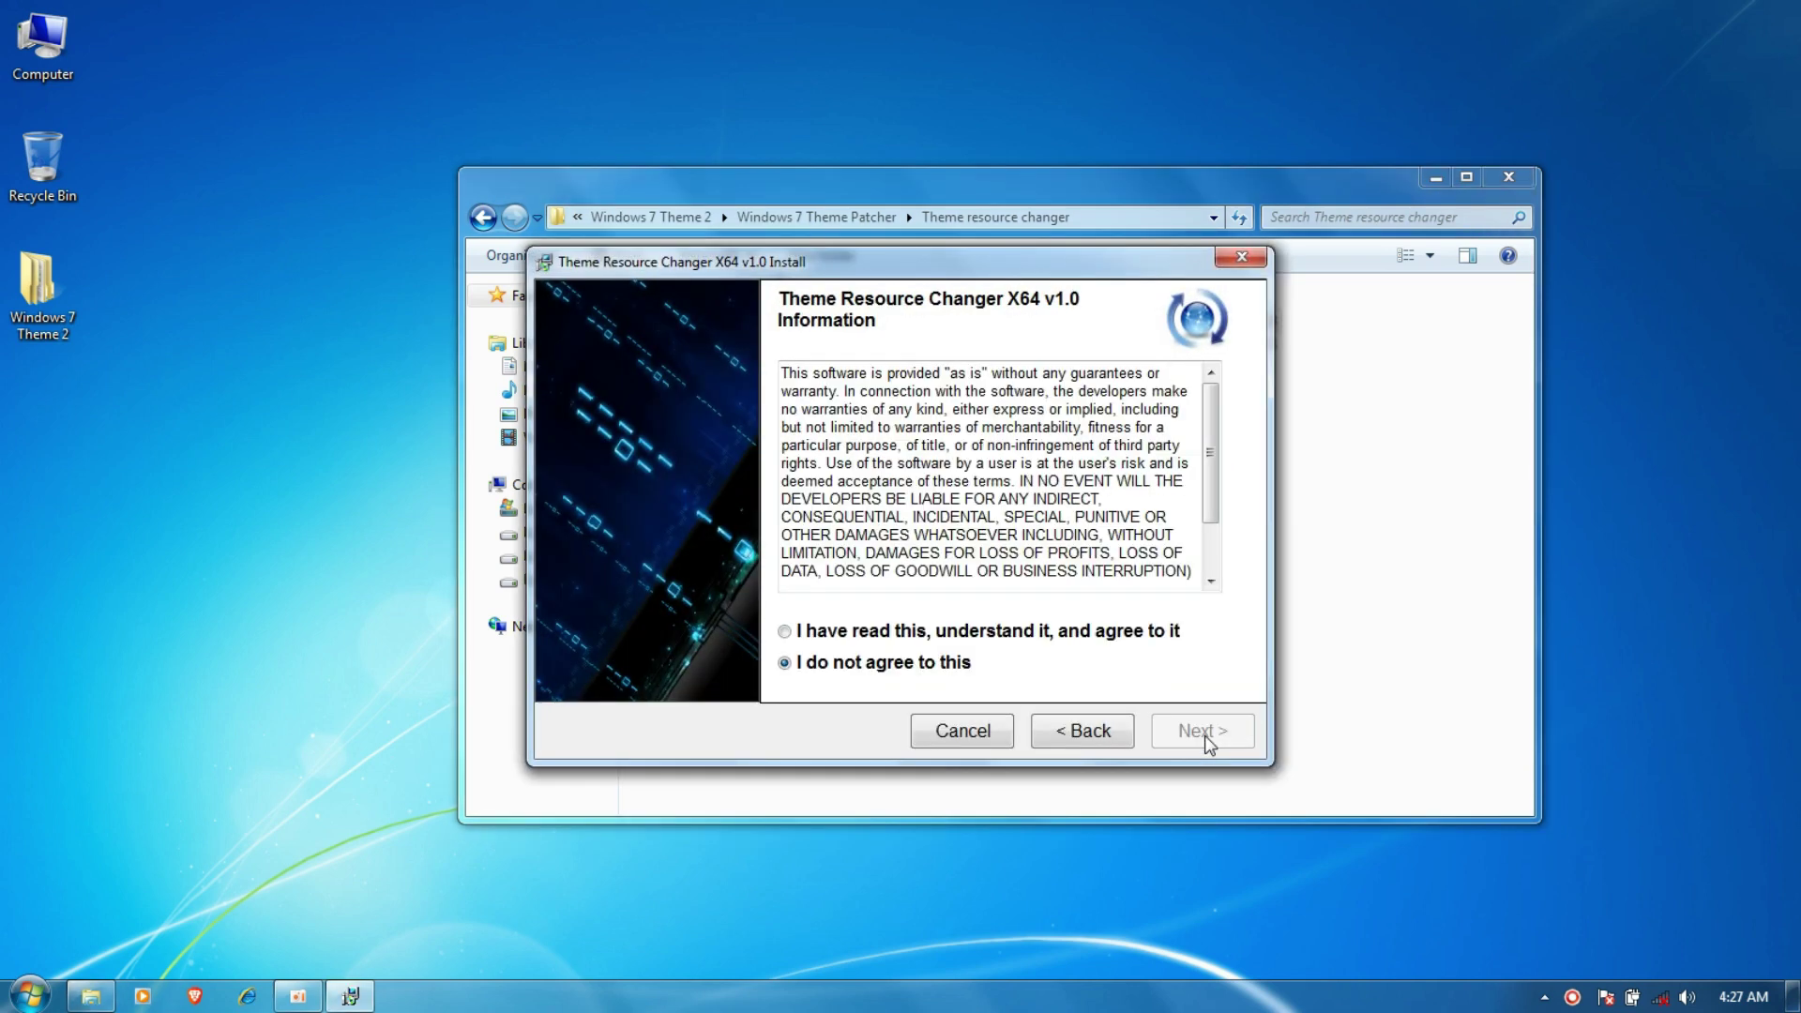
click(1018, 633)
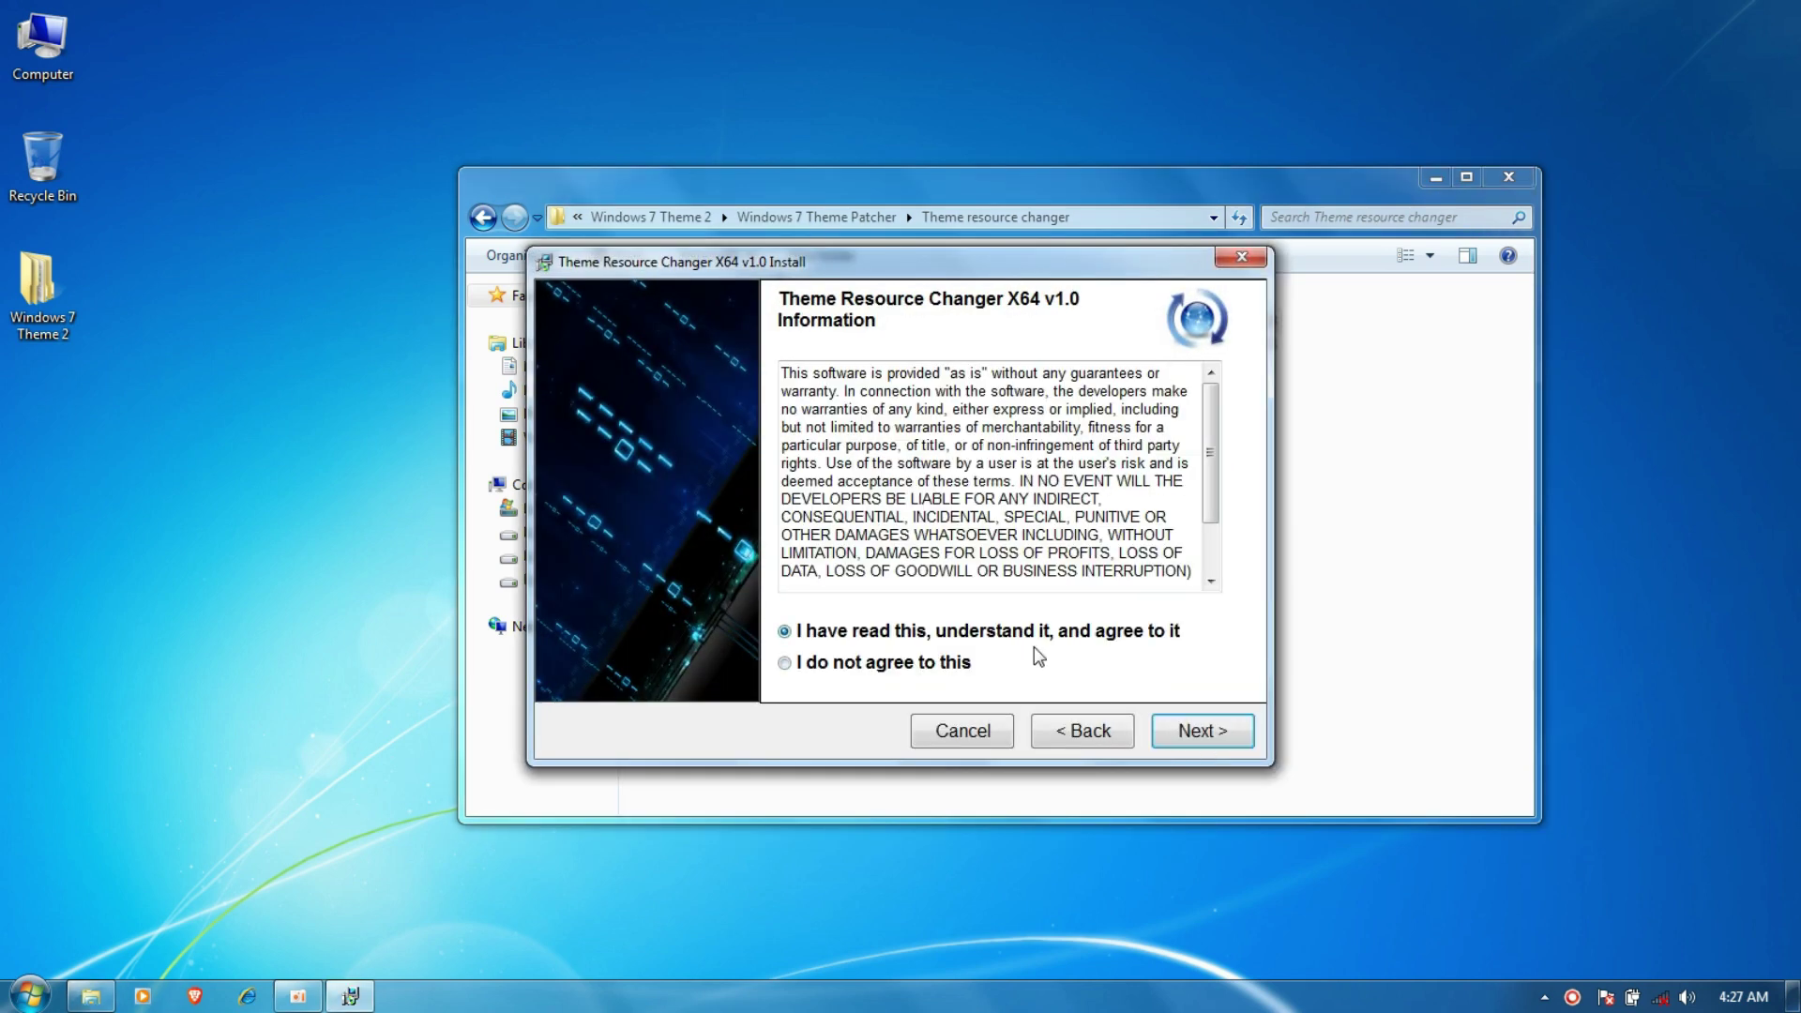
click(1200, 731)
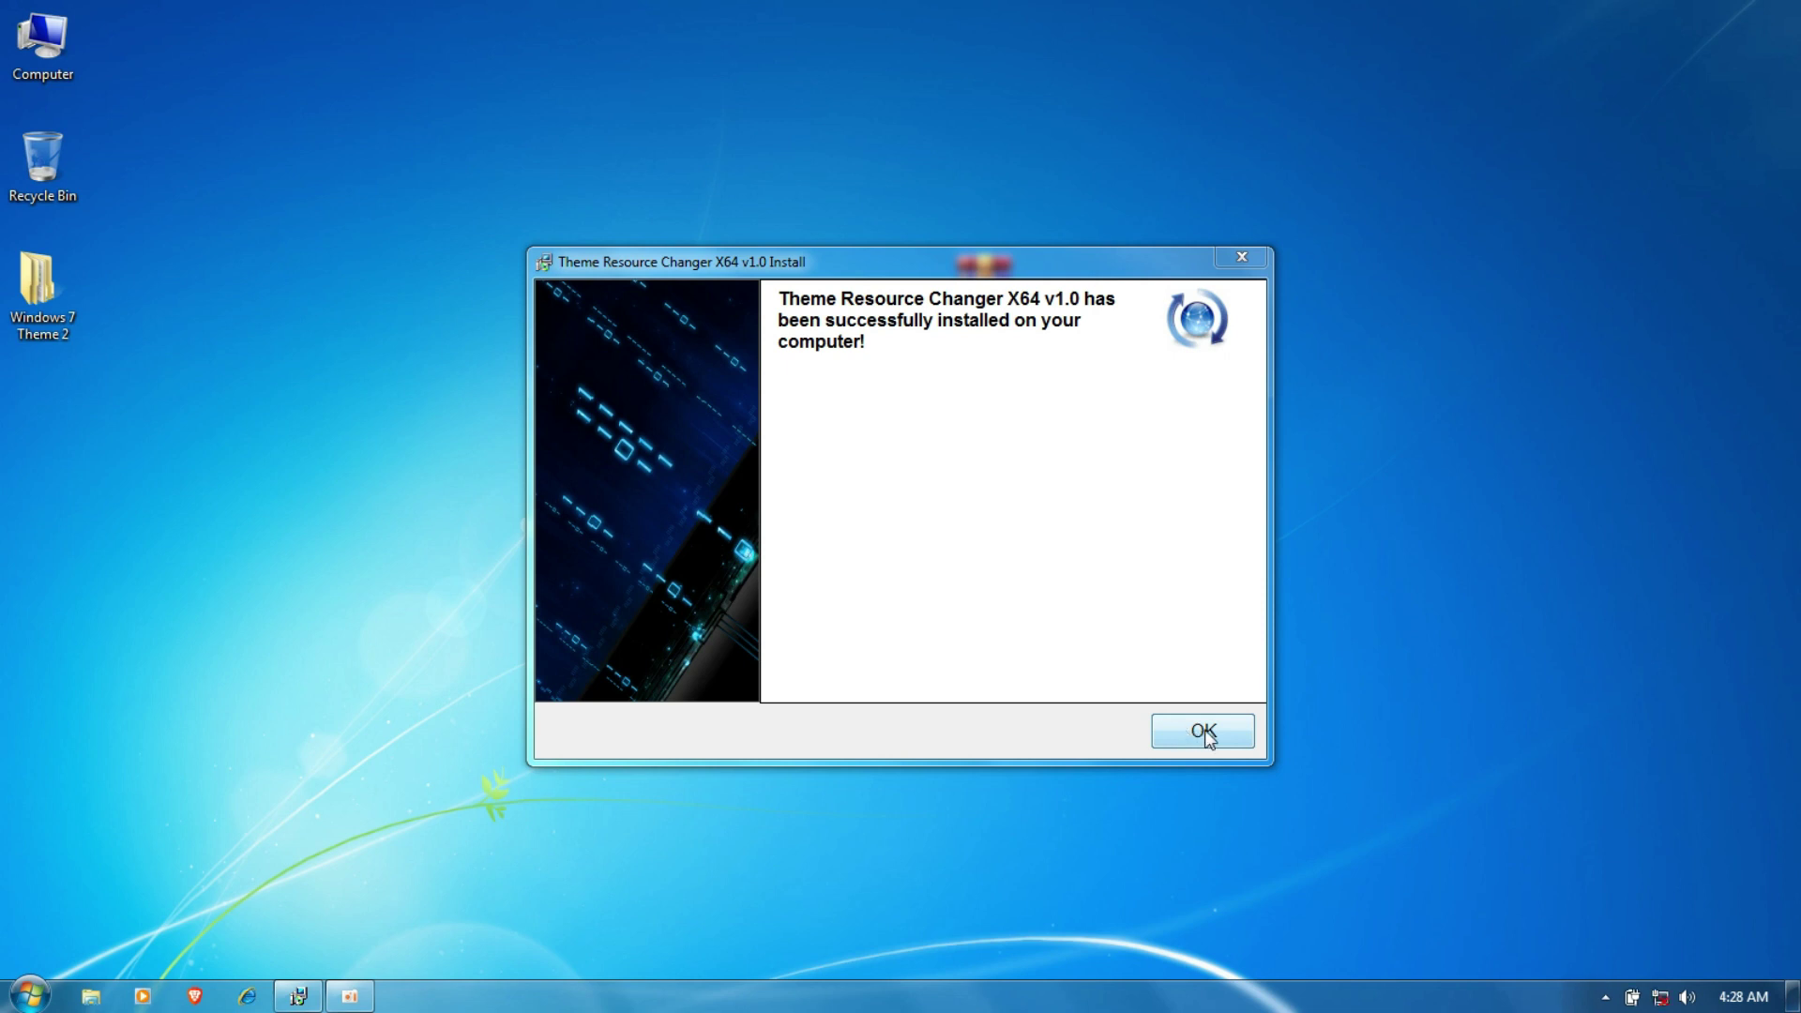
click(1203, 733)
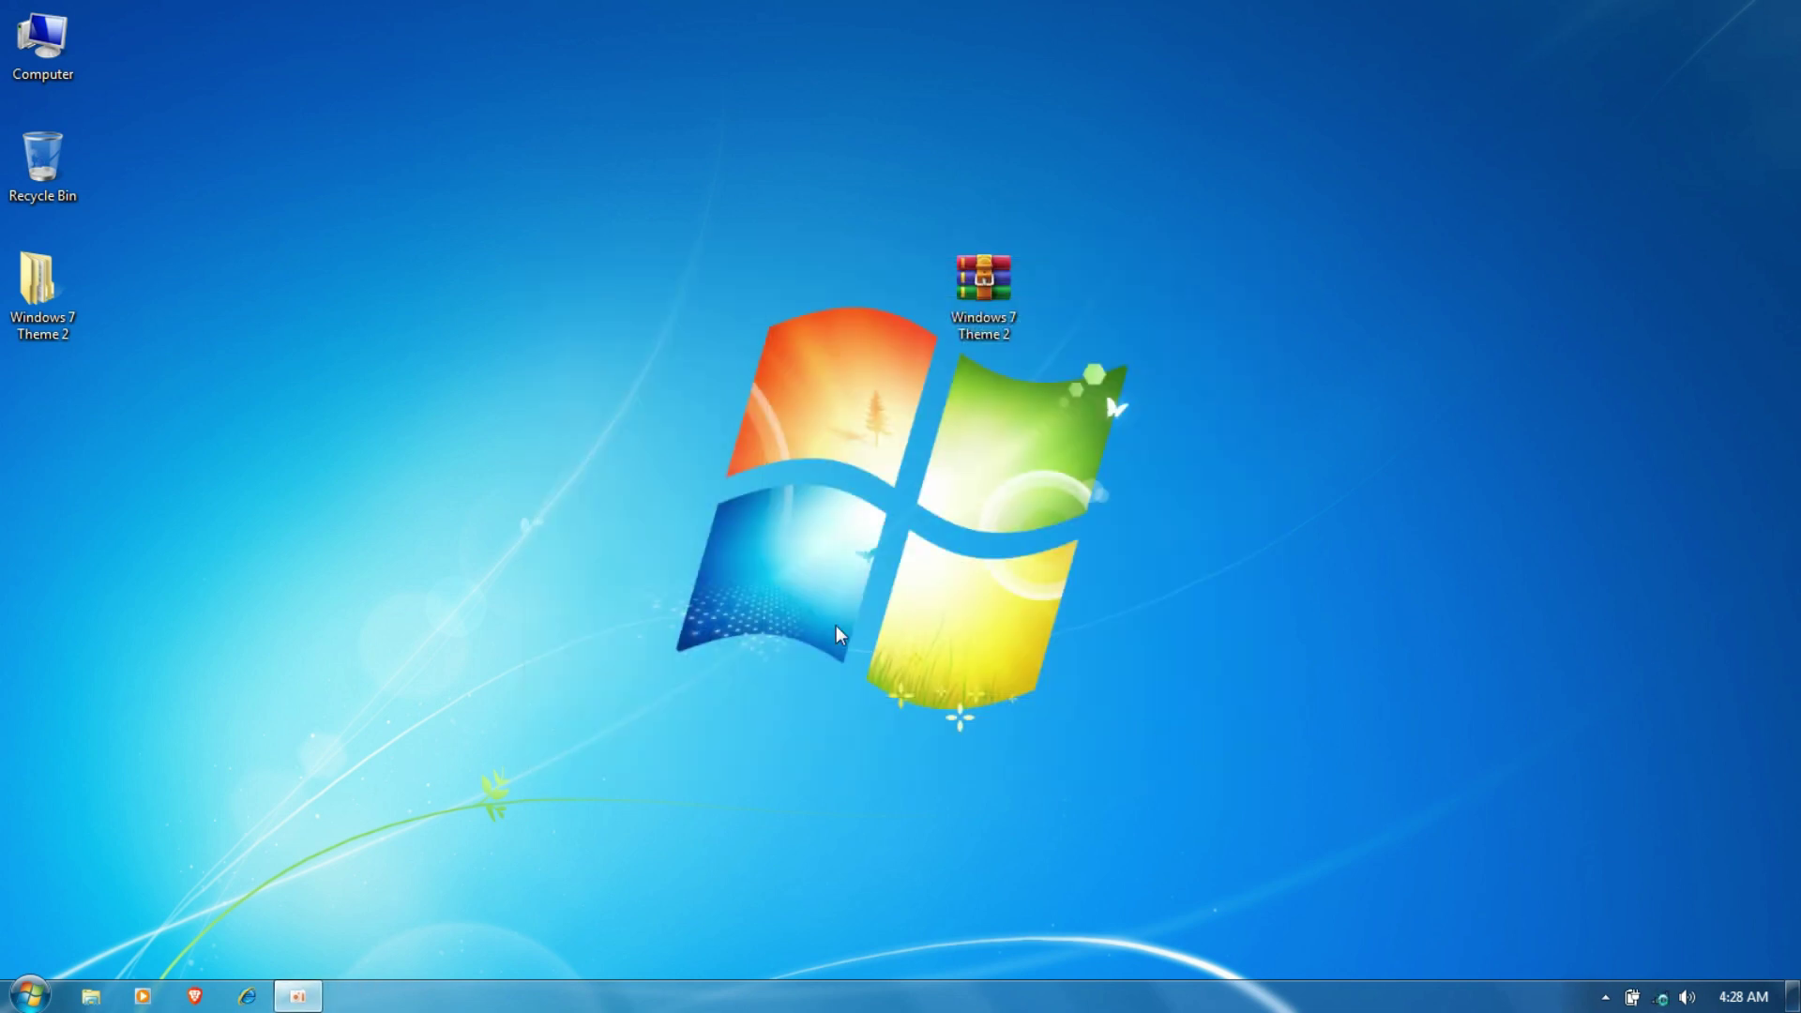
- Open the Universal Theme Patcher folder inside Windows 7 Theme Patcher in the extracted Windows 7 Theme 2 folder
double_click(77, 281)
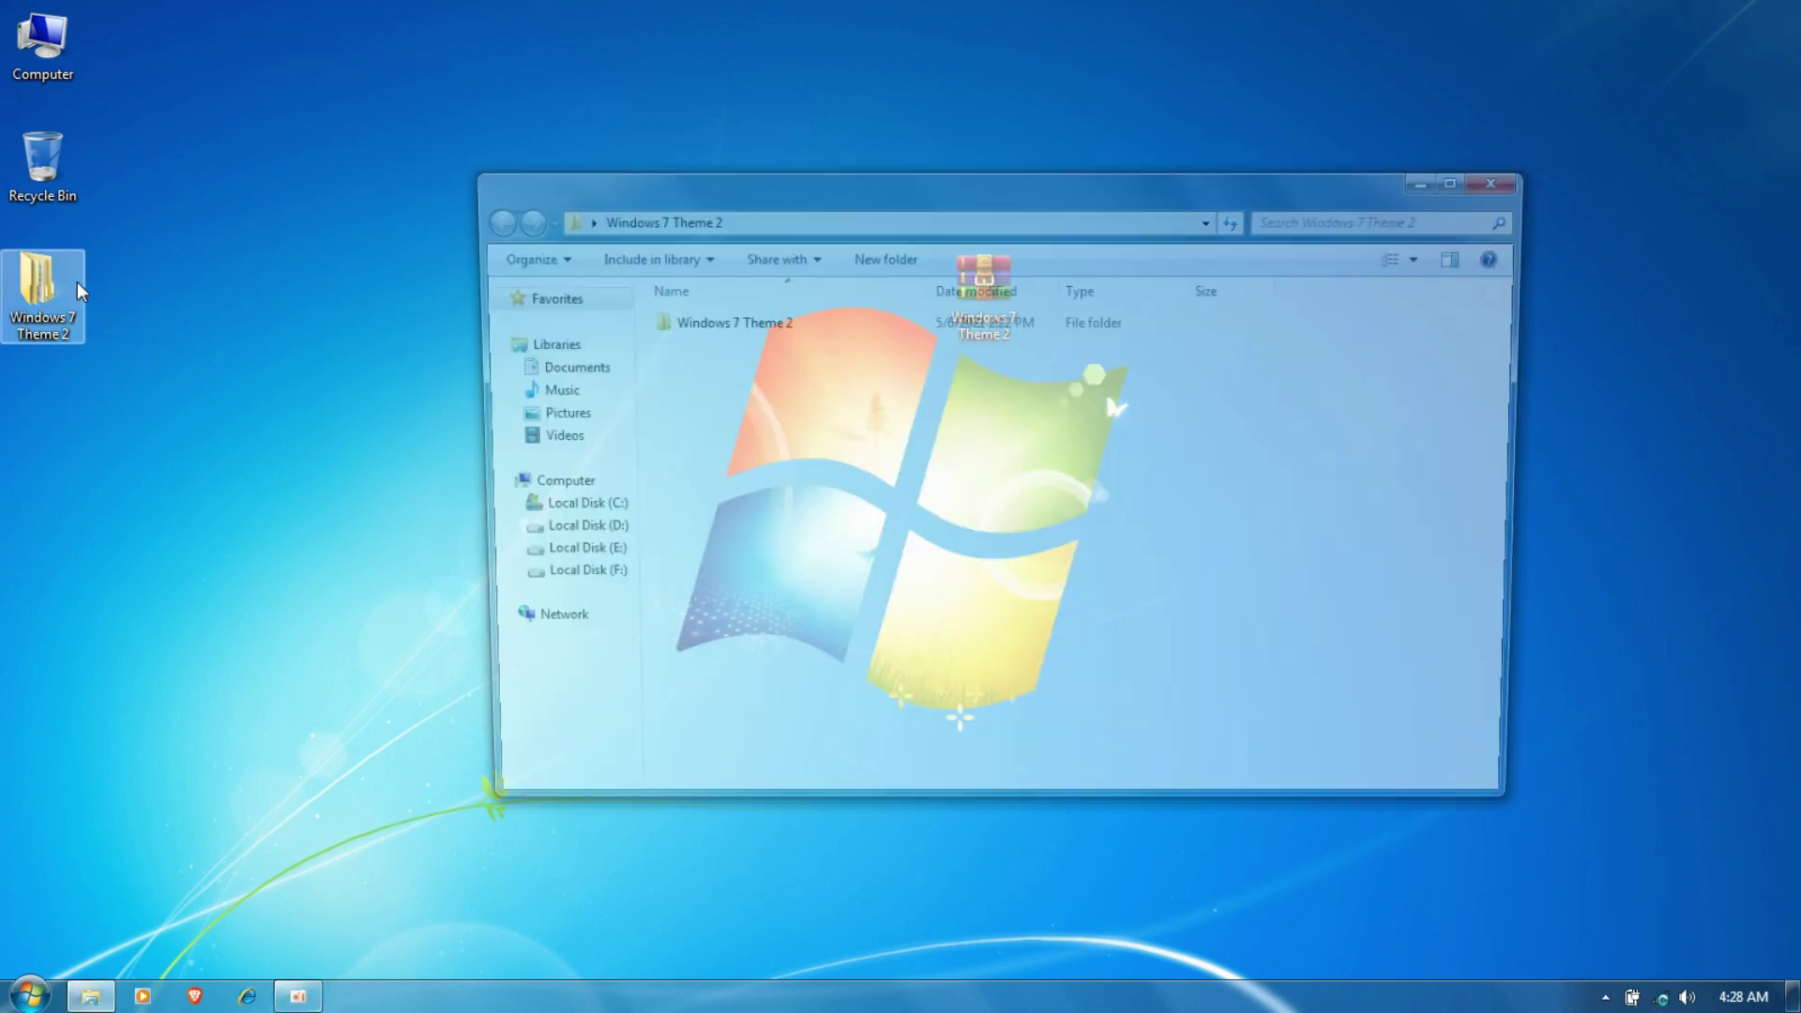
double_click(702, 324)
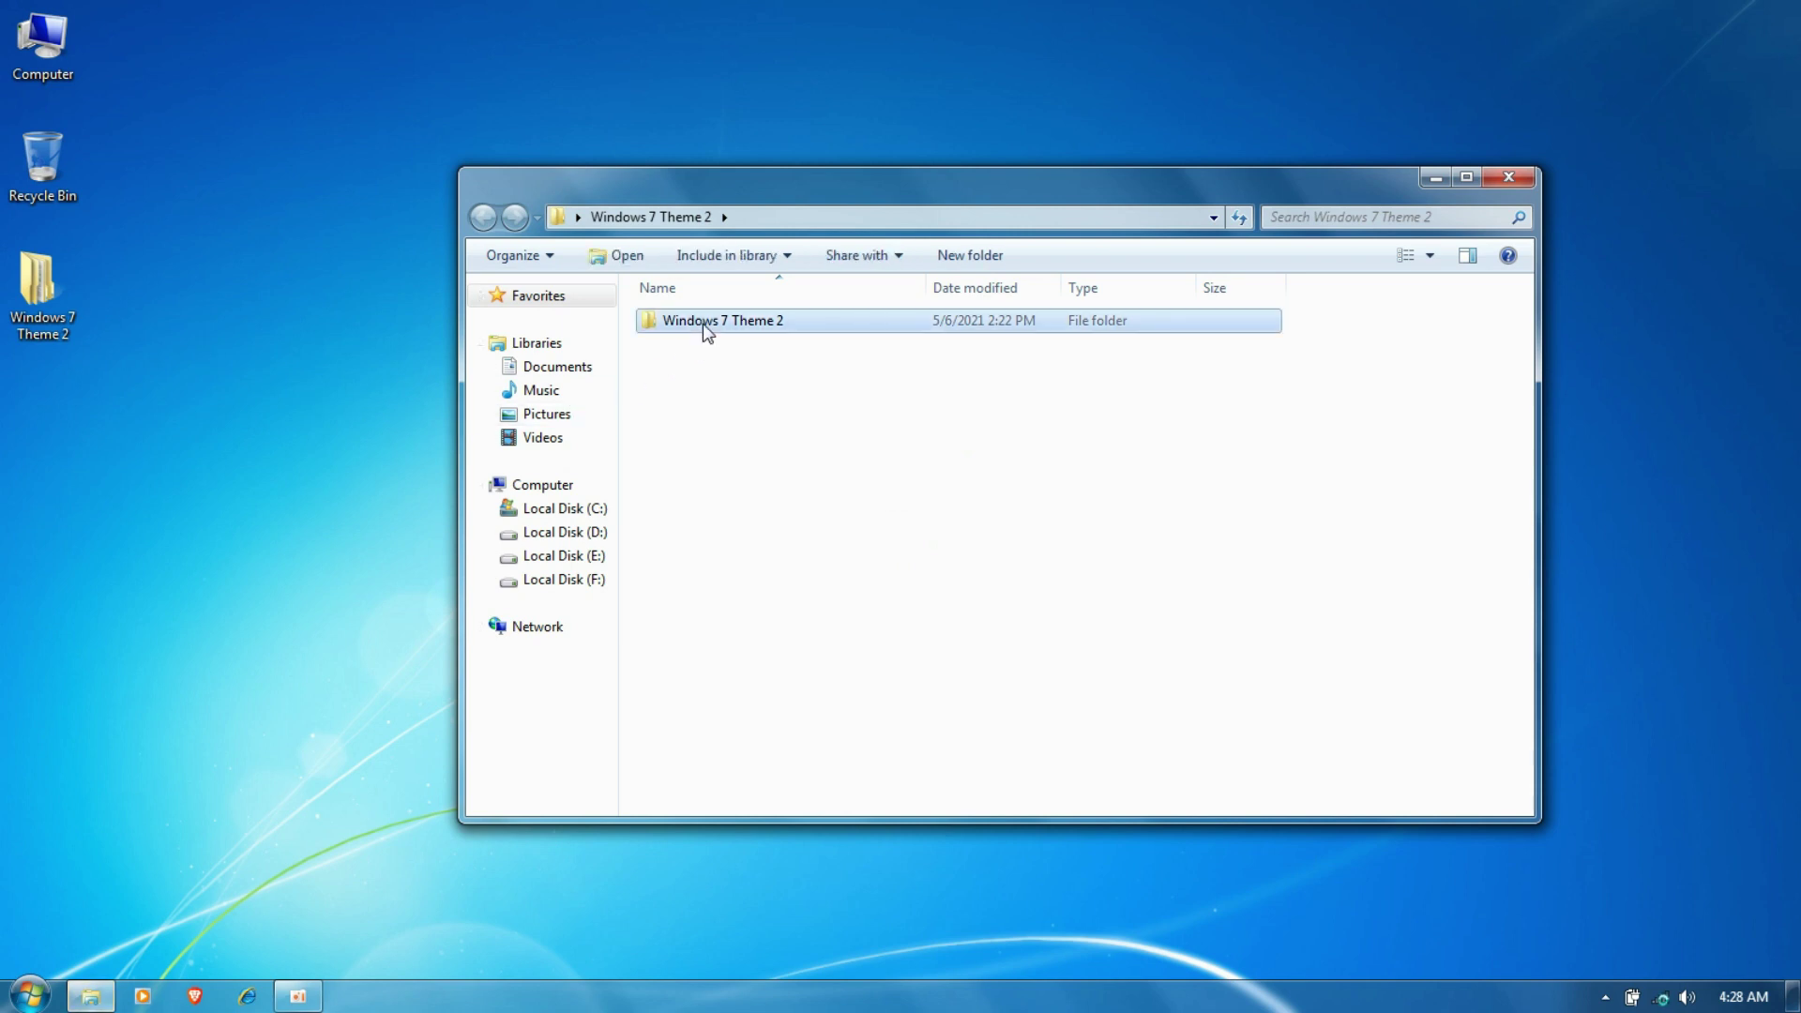
click(713, 369)
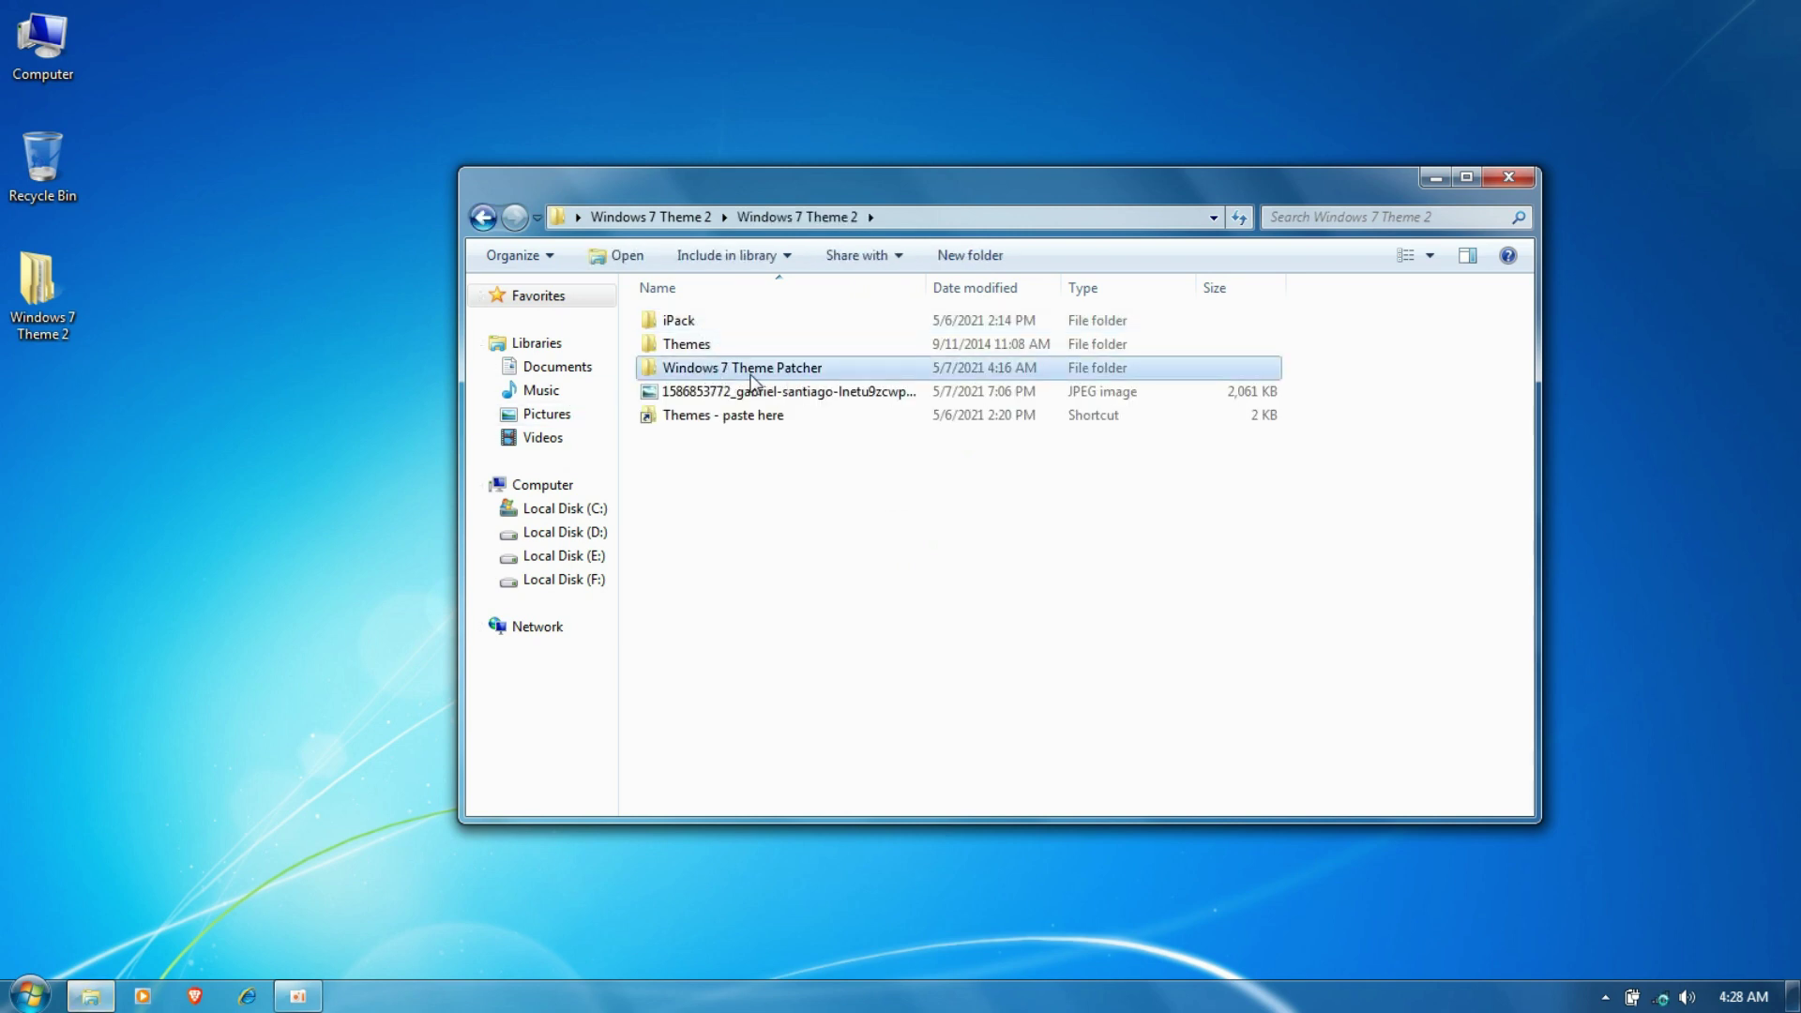
double_click(806, 376)
click(755, 349)
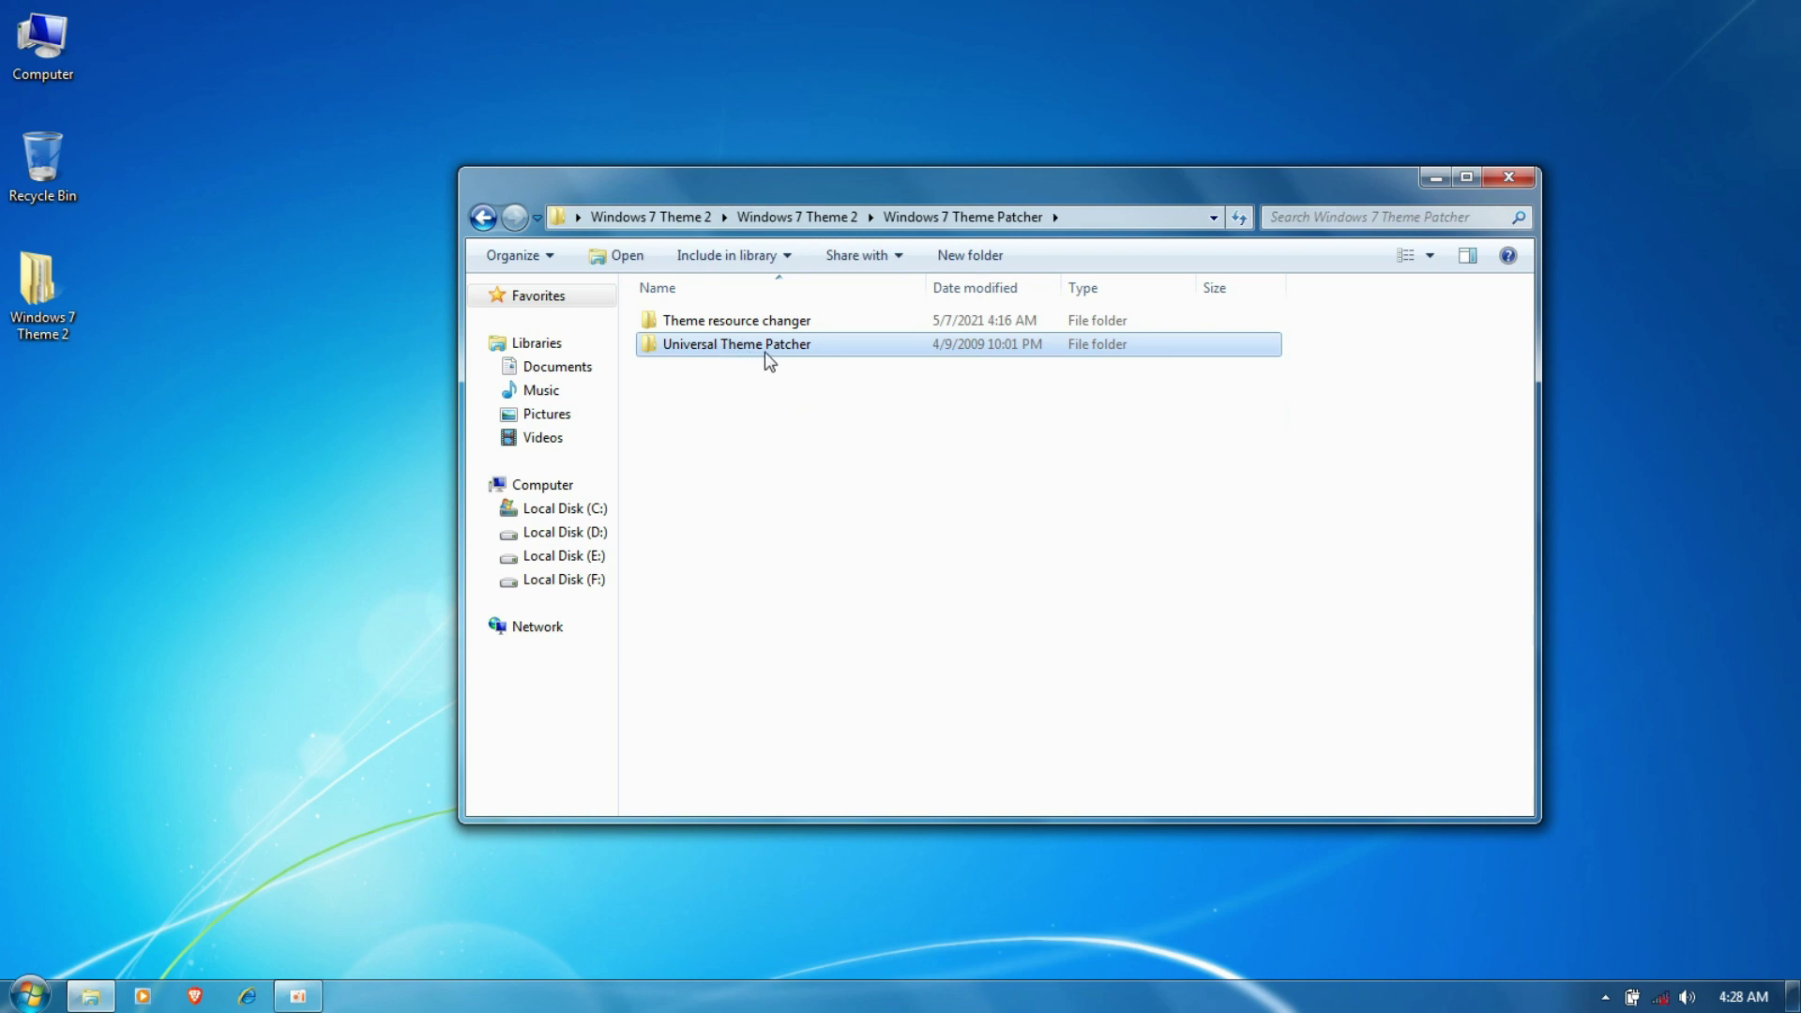
double_click(777, 347)
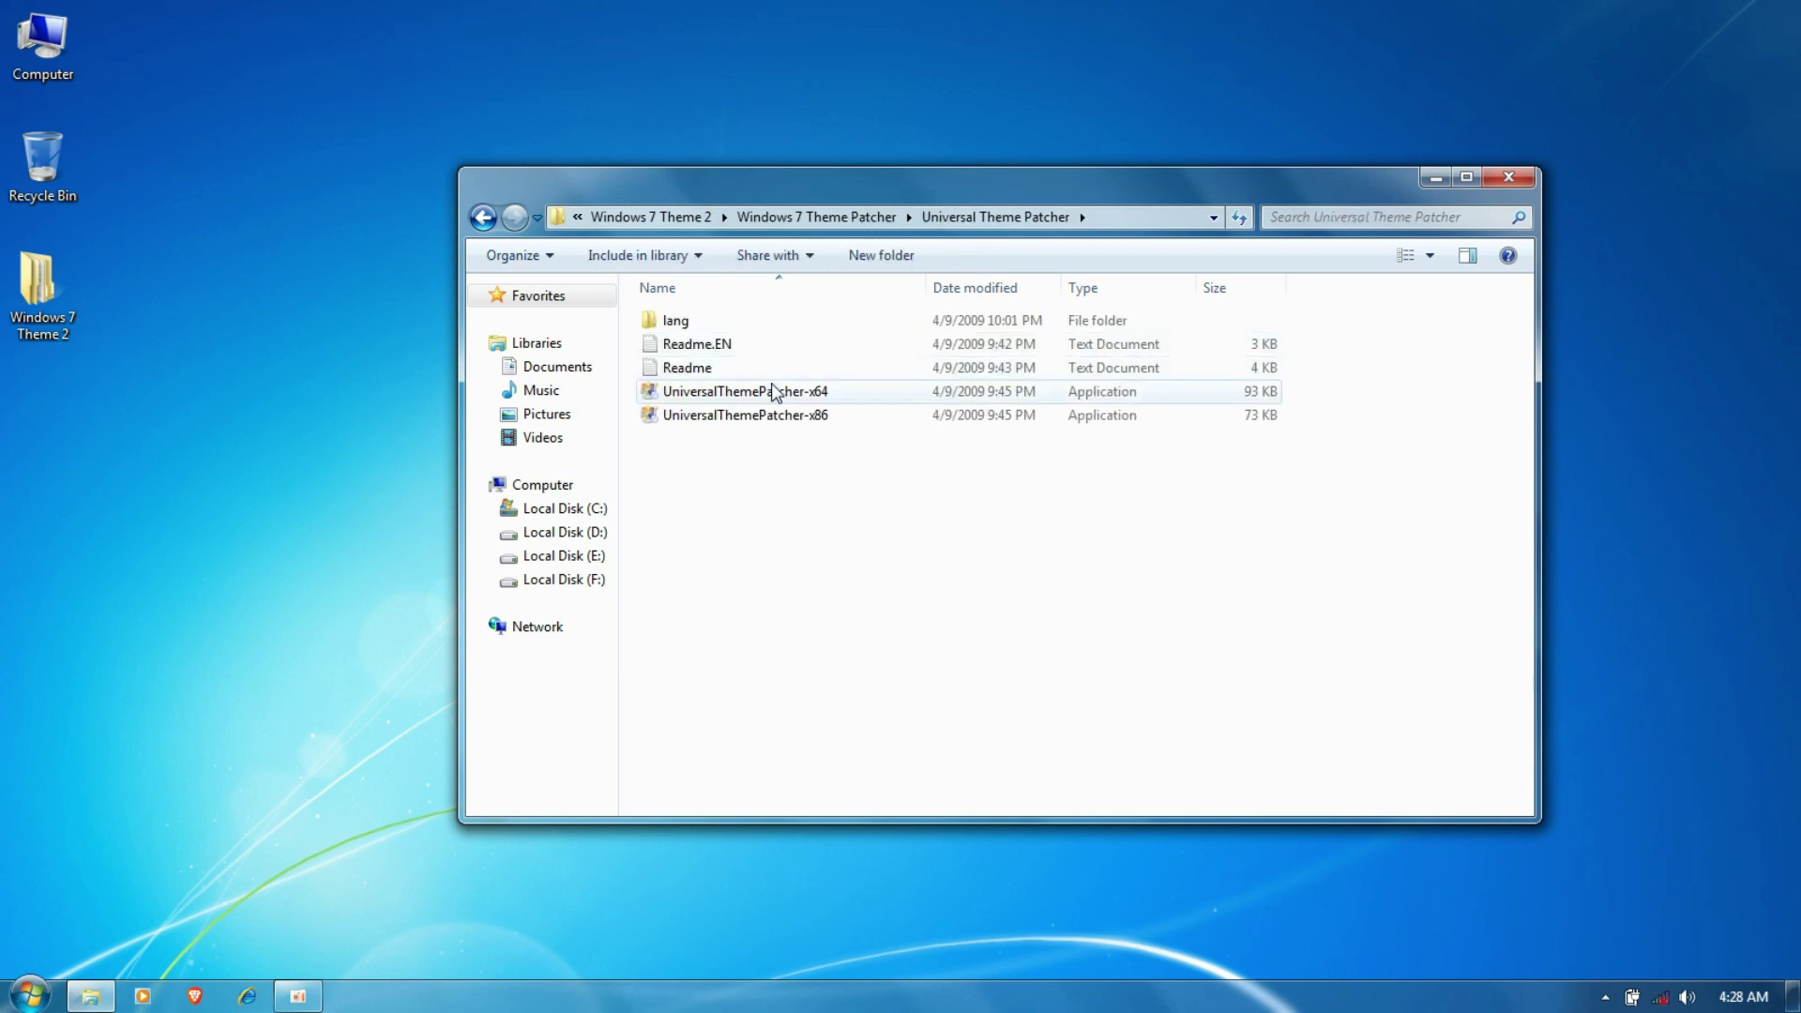
- Launch UniversalThemePatcher-x64 with English as the interface language and continue to the detailed system file list
click(779, 392)
click(814, 416)
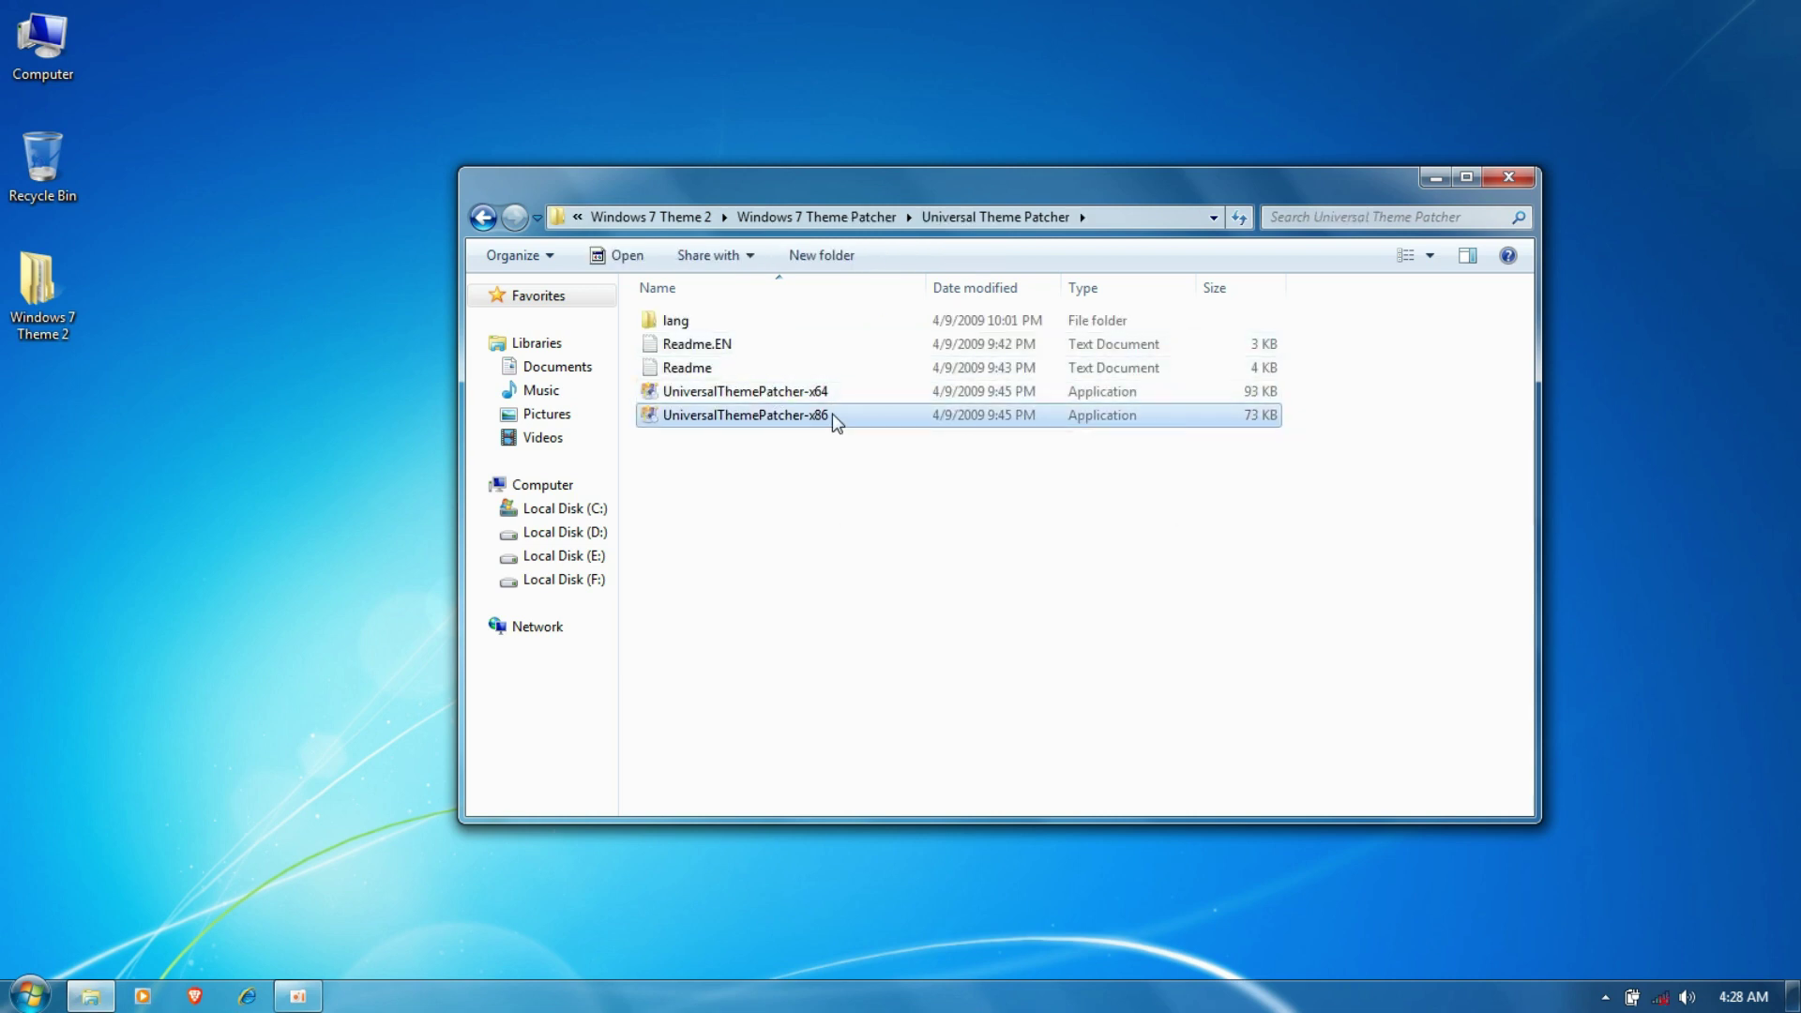
double_click(830, 396)
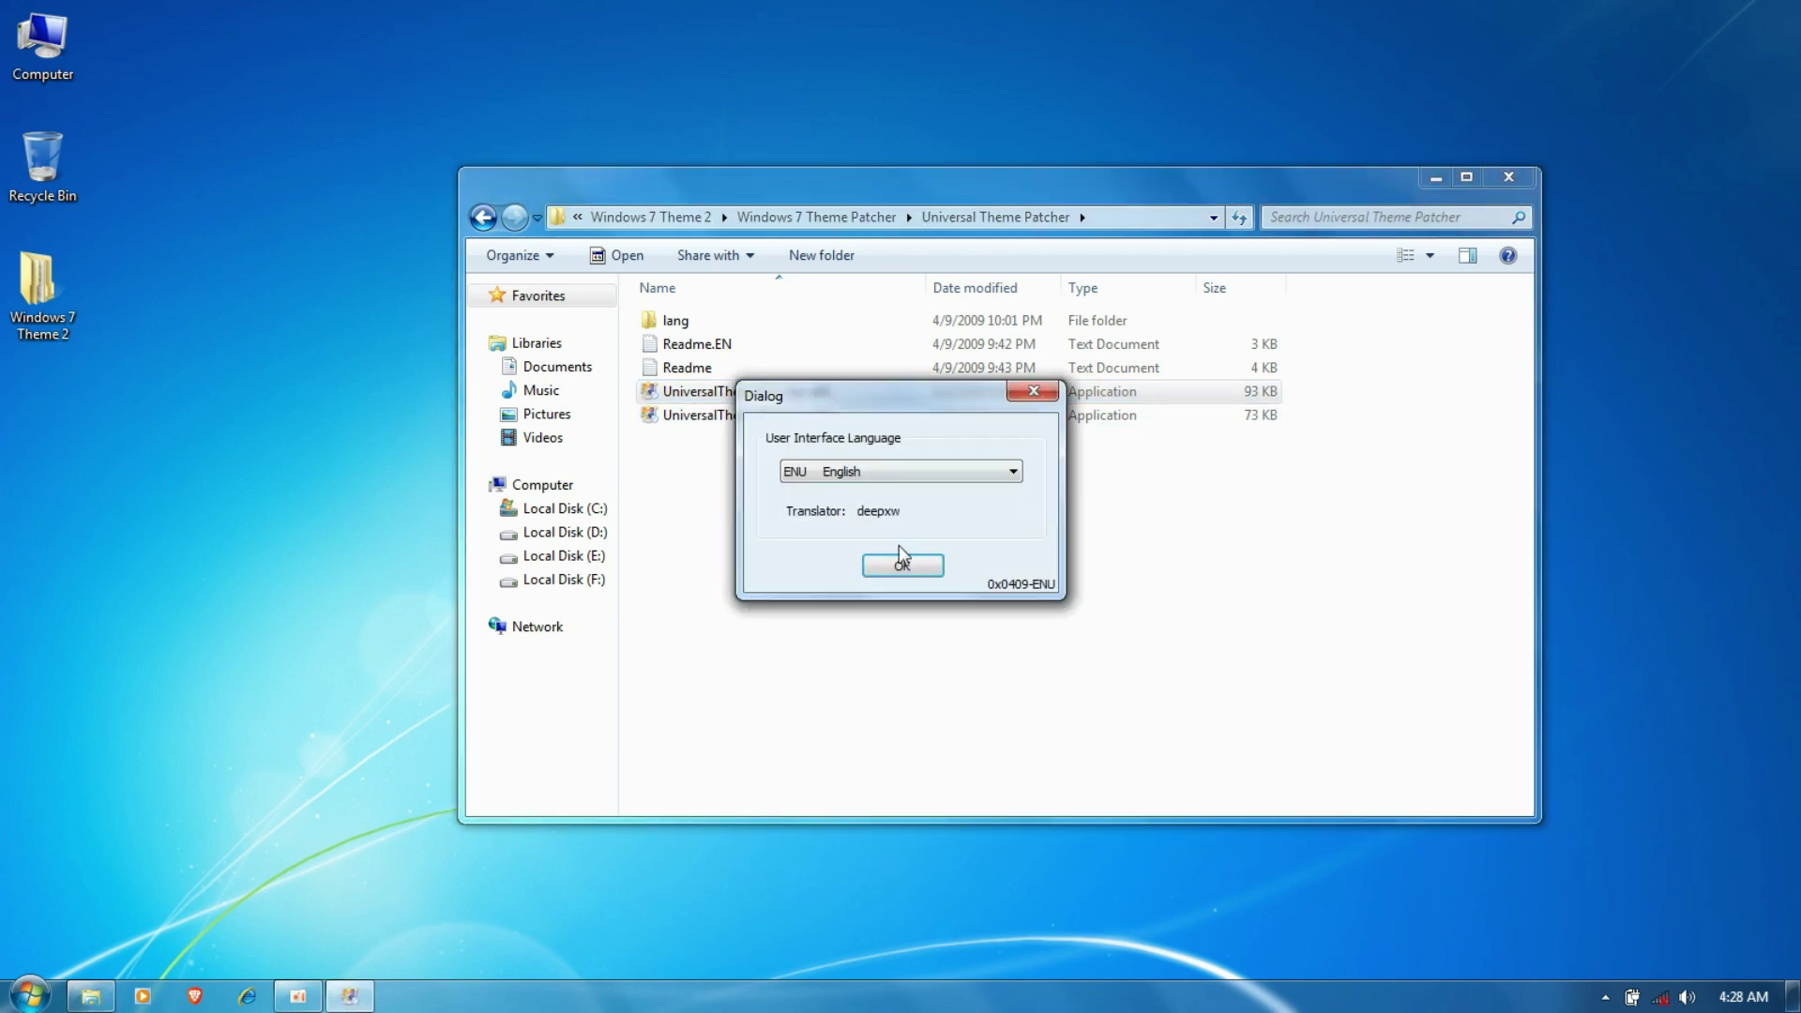
click(902, 565)
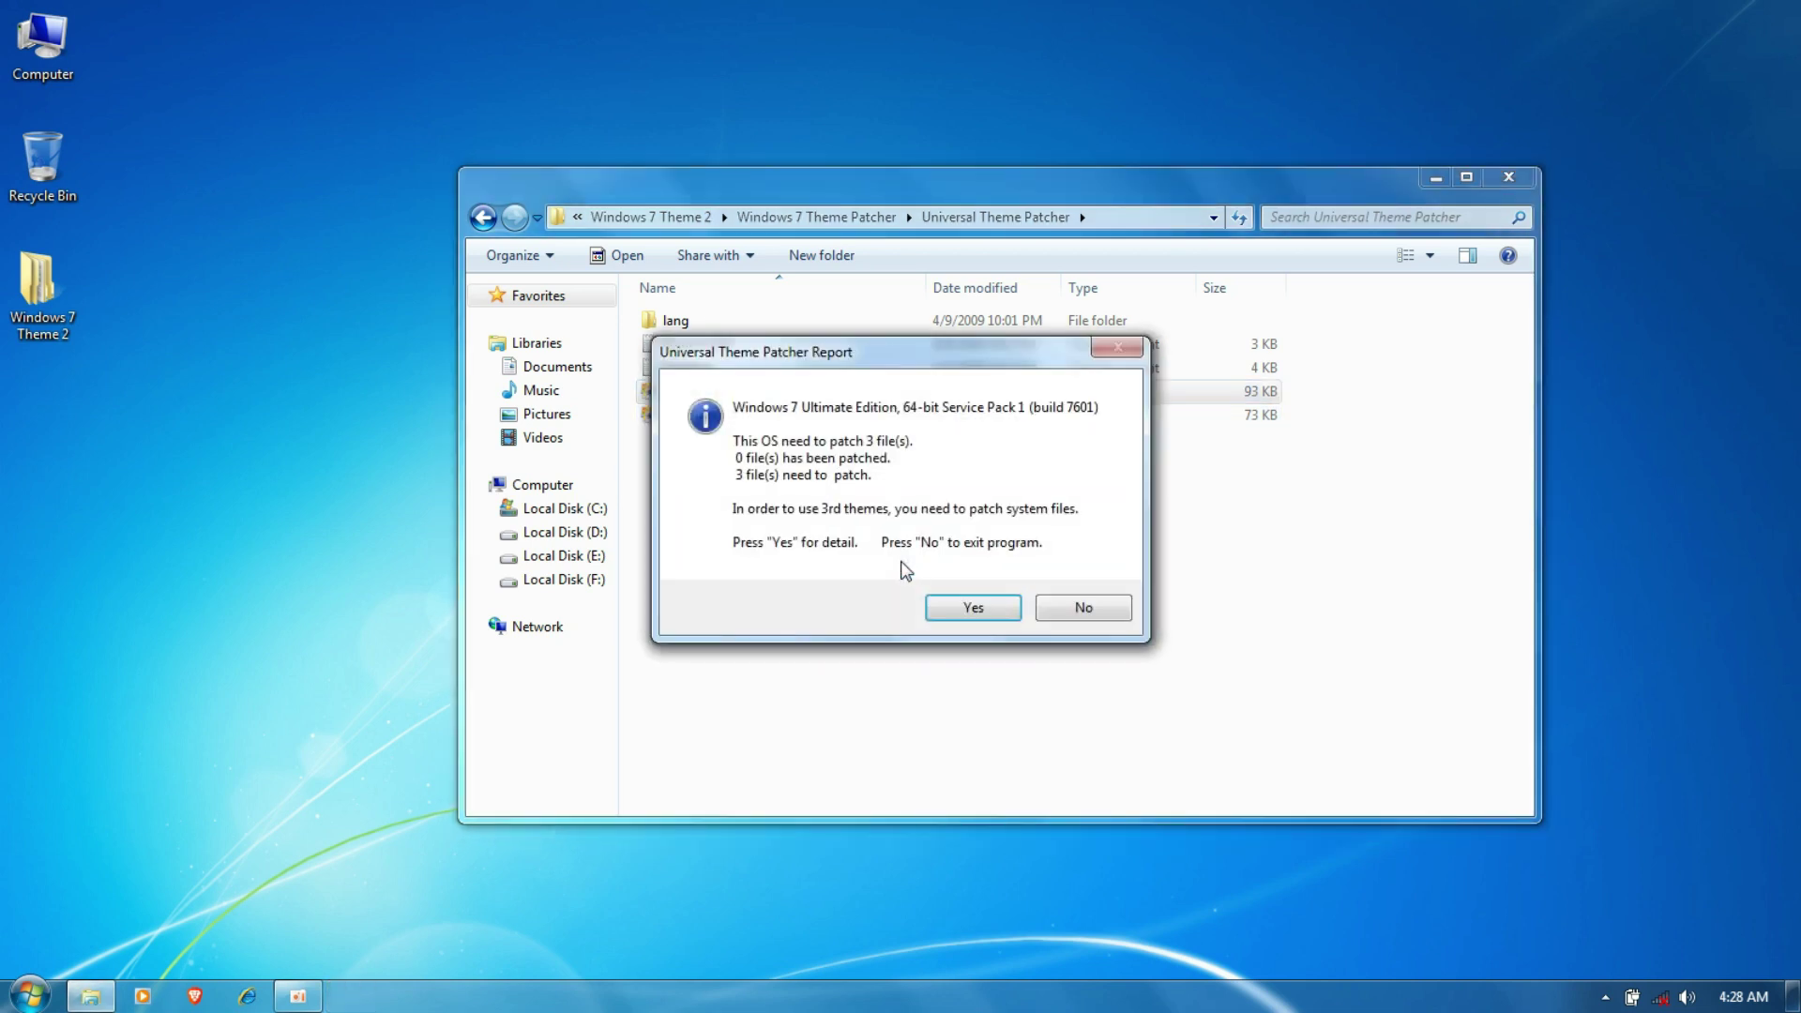
click(947, 610)
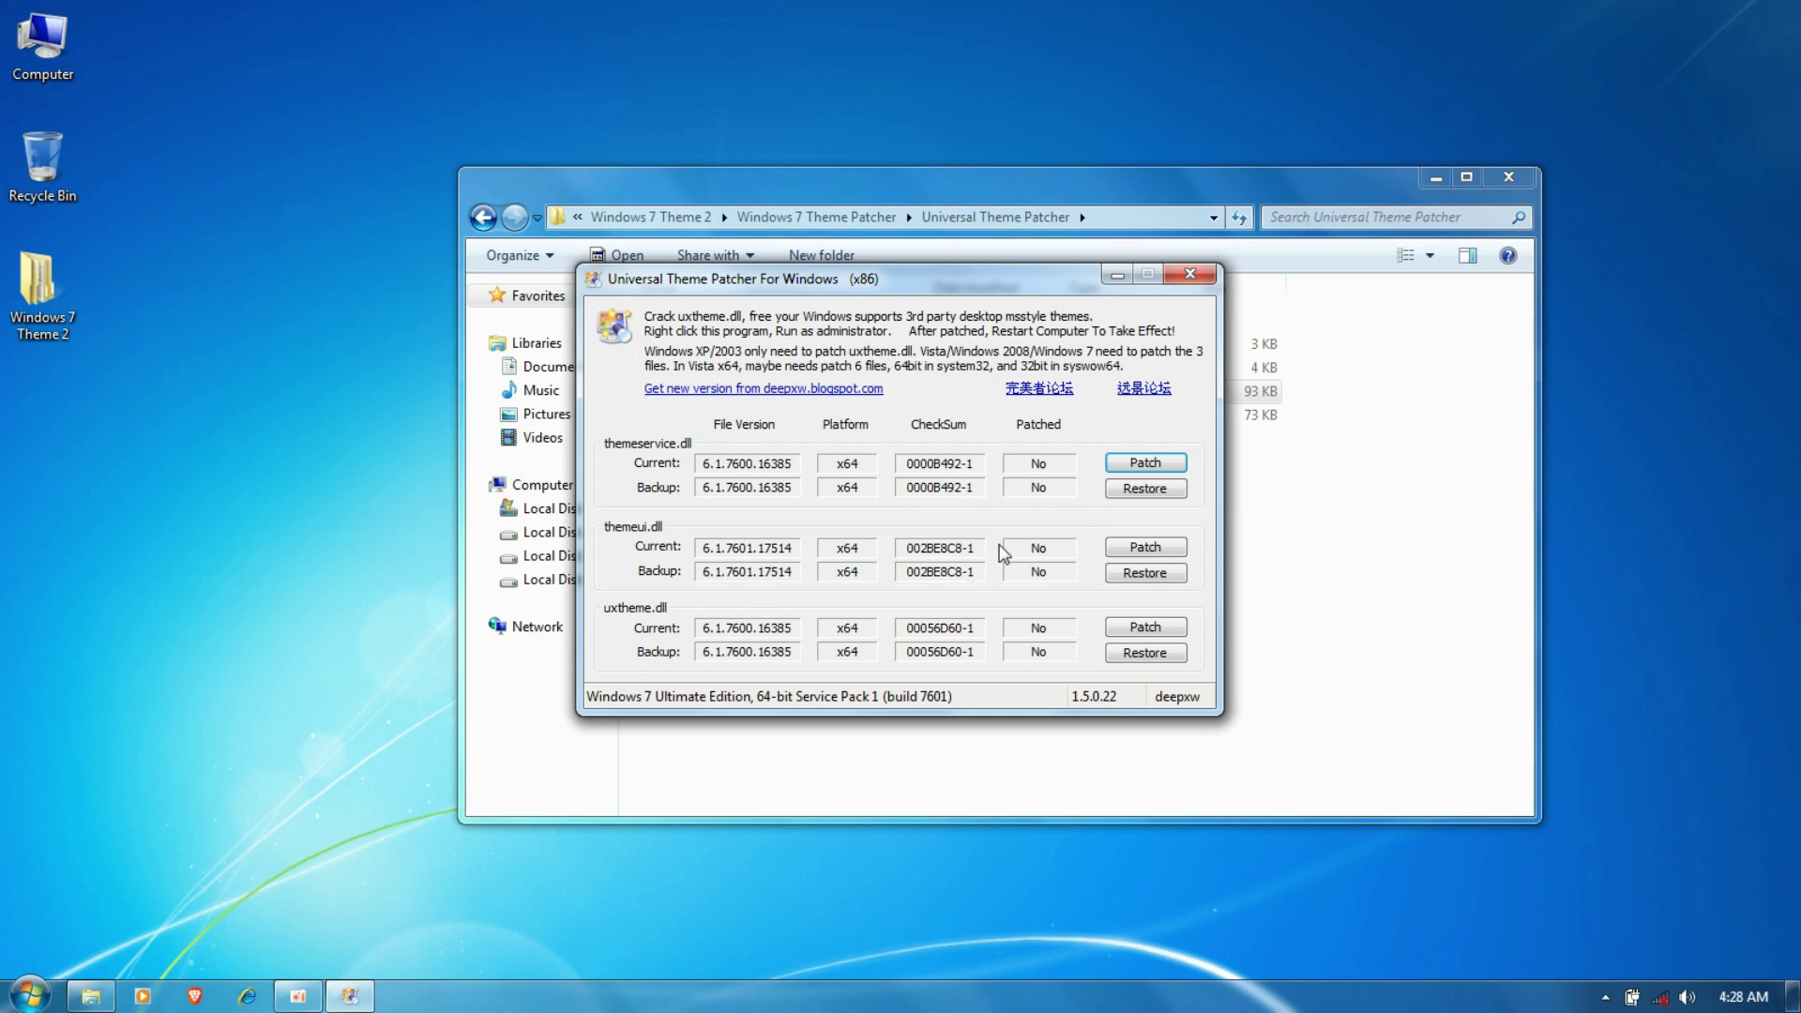
- Patch the system files themeservice.dll, themeui.dll and uxtheme.dll with Universal Theme Patcher
click(1112, 466)
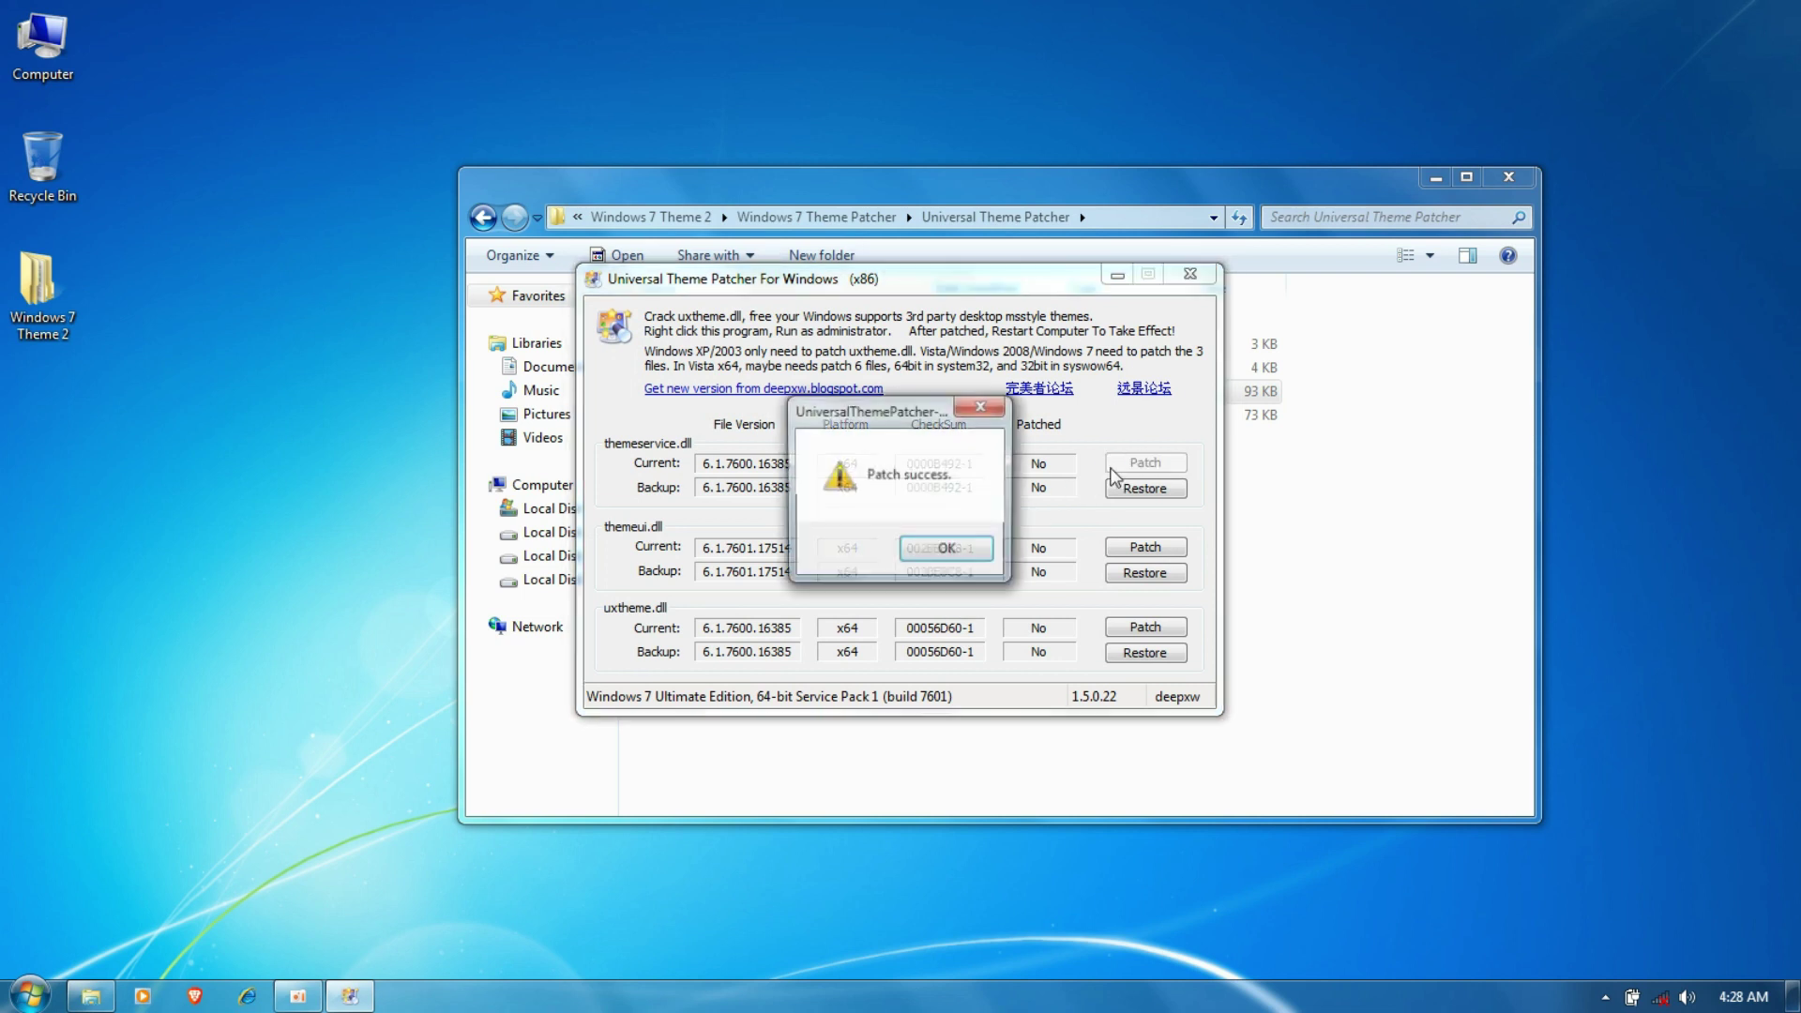
click(979, 553)
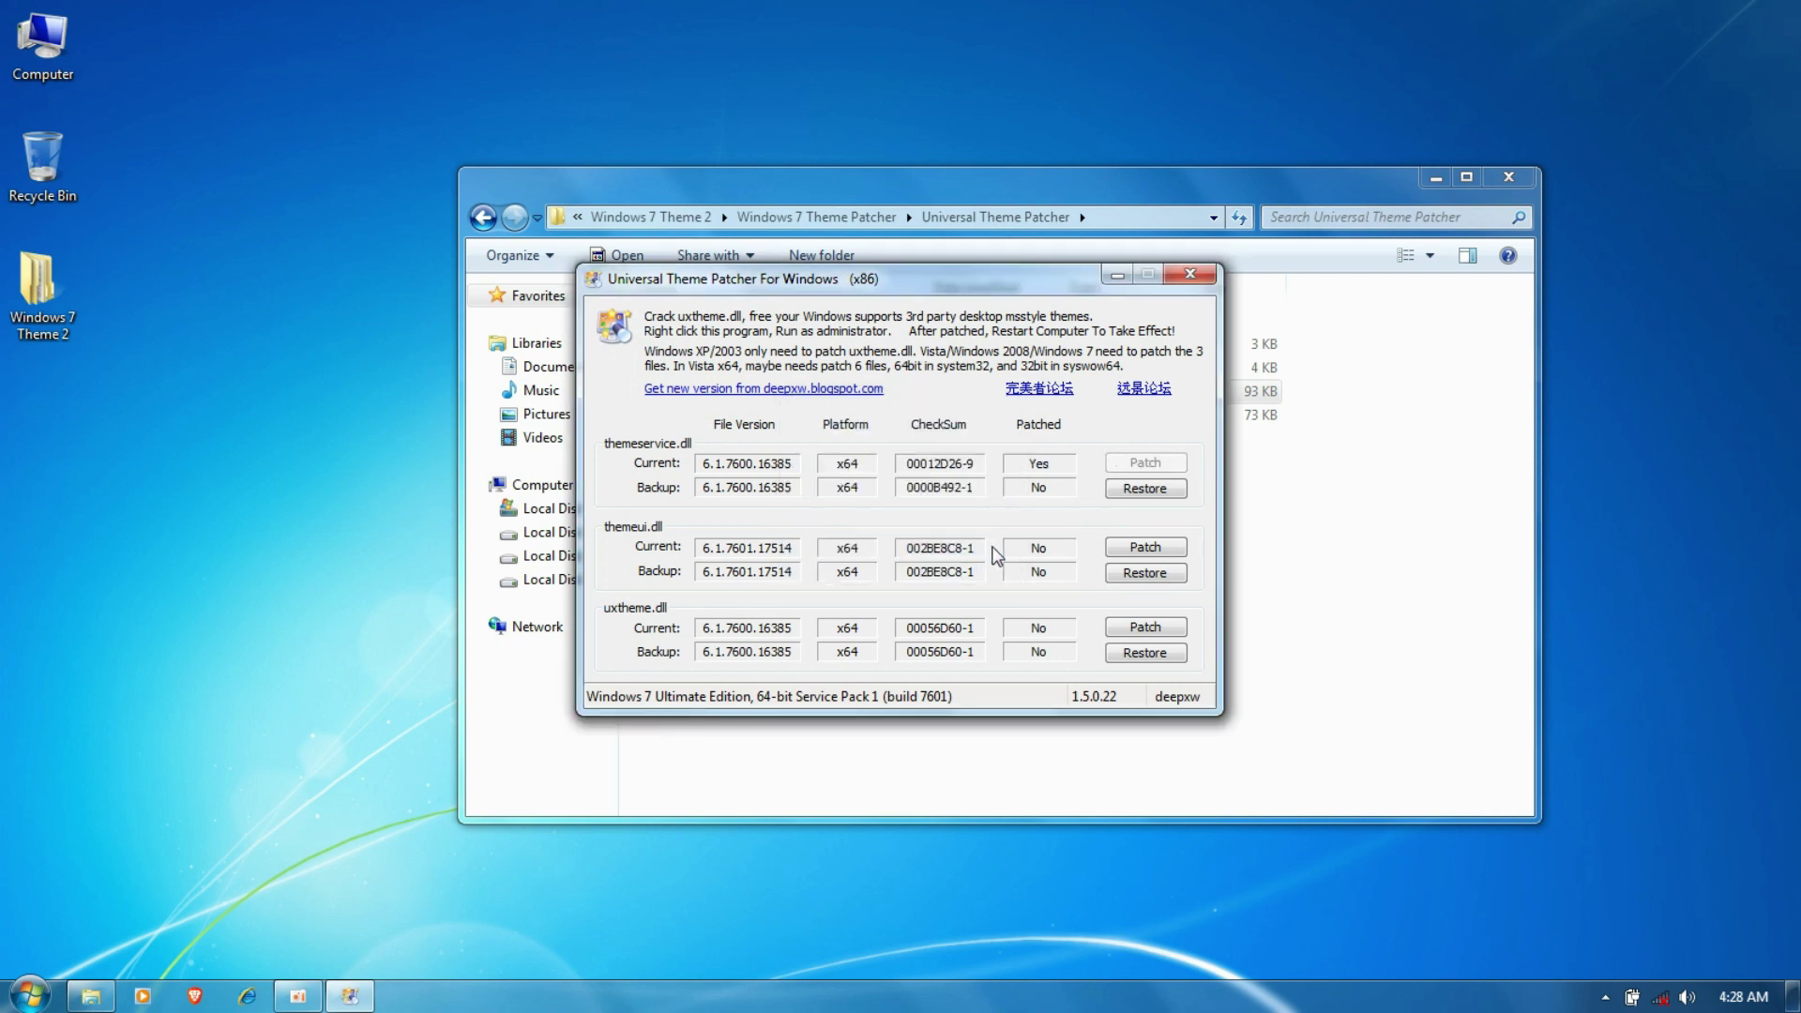
click(1113, 546)
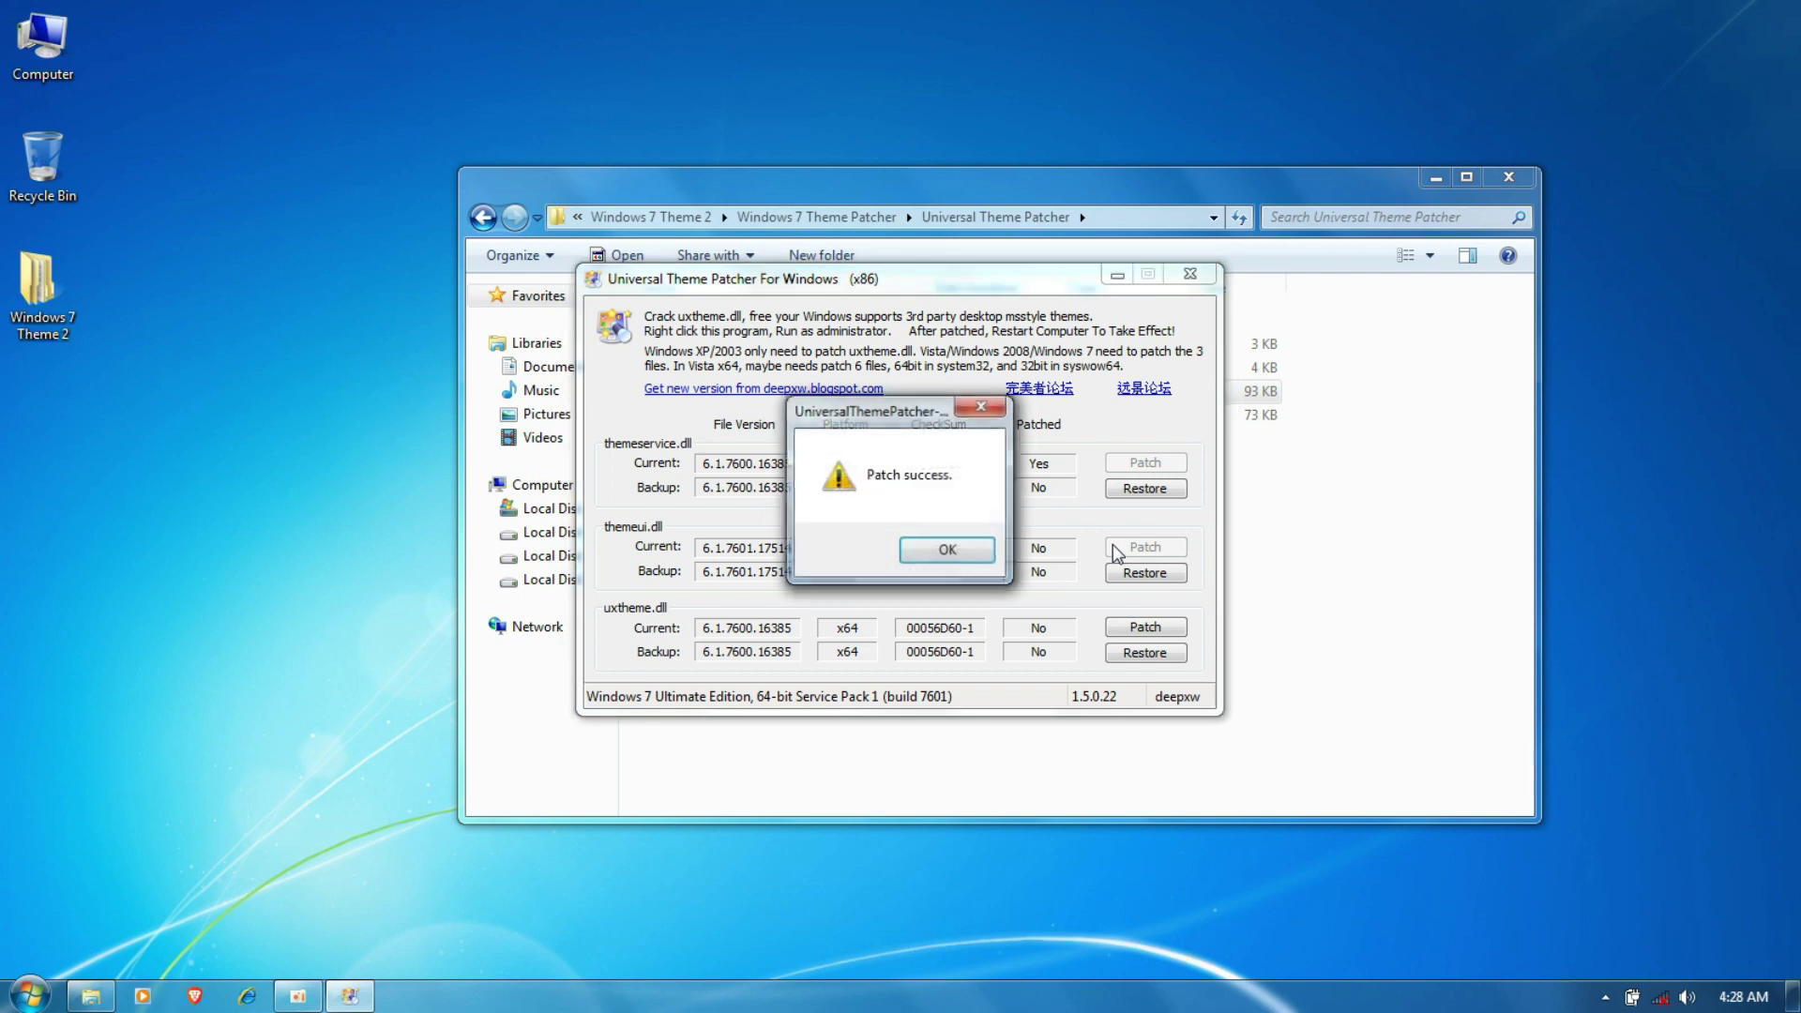
click(974, 552)
click(1123, 628)
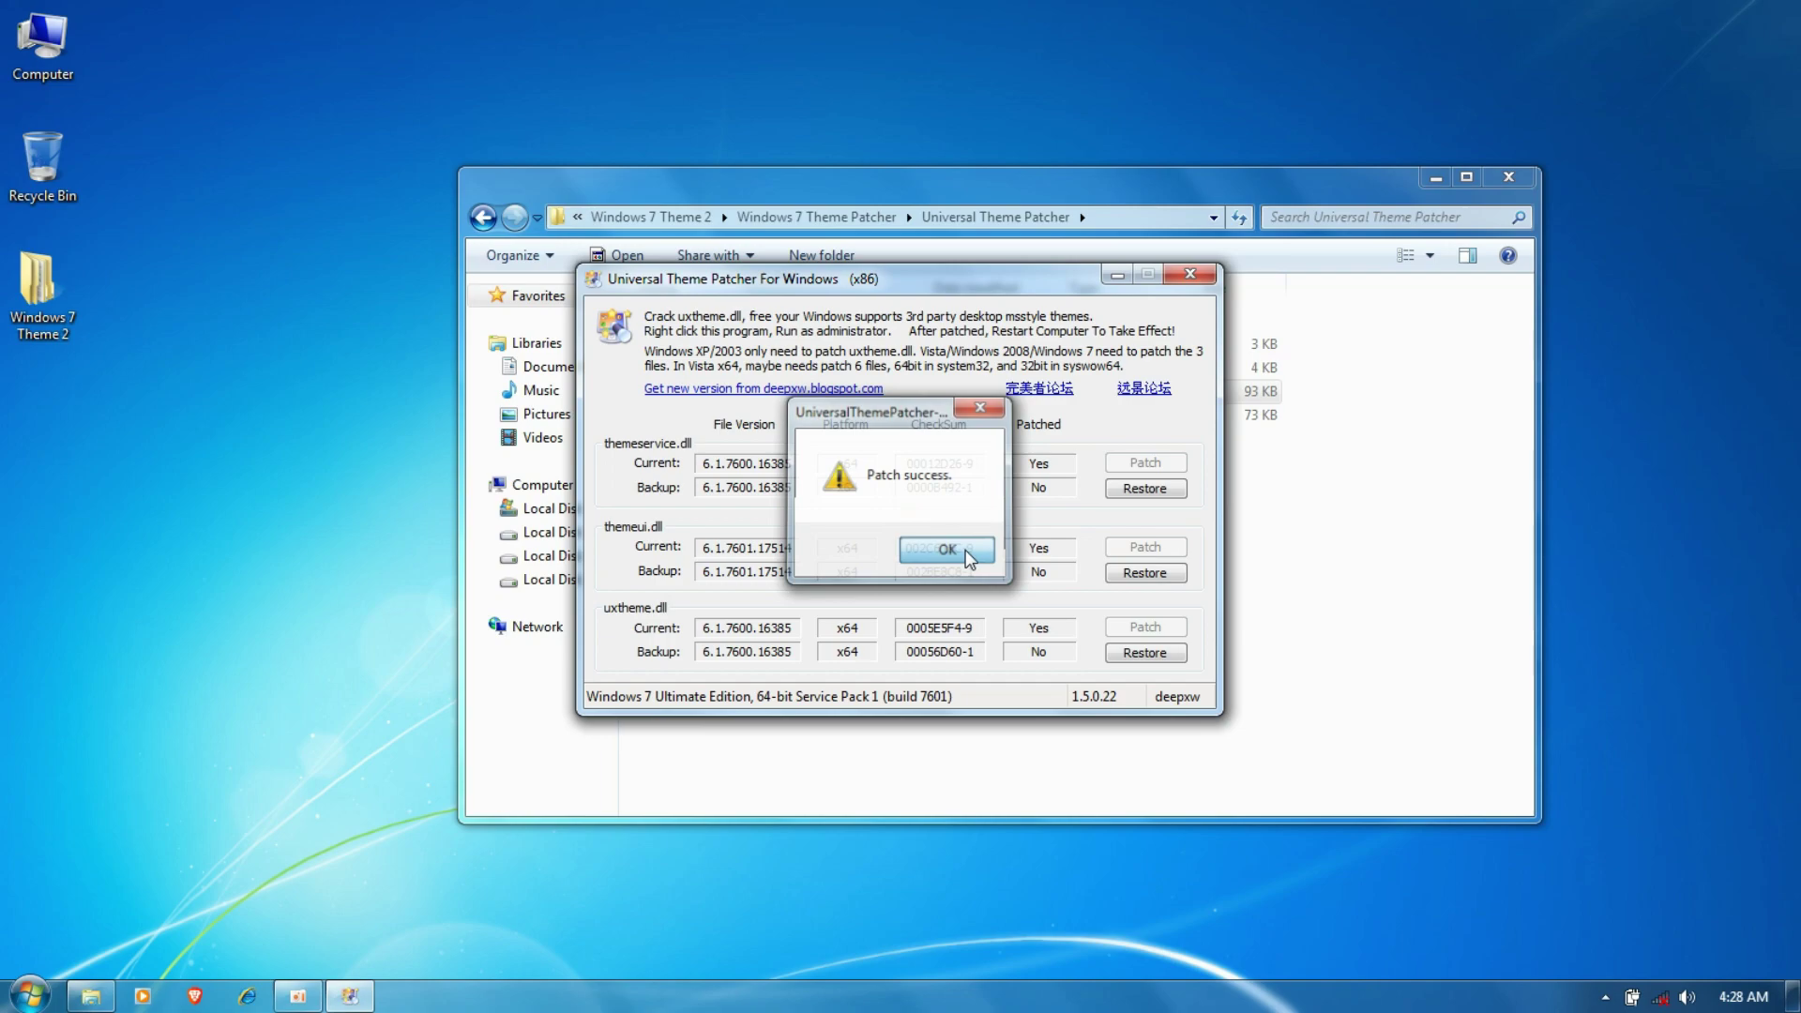
click(965, 550)
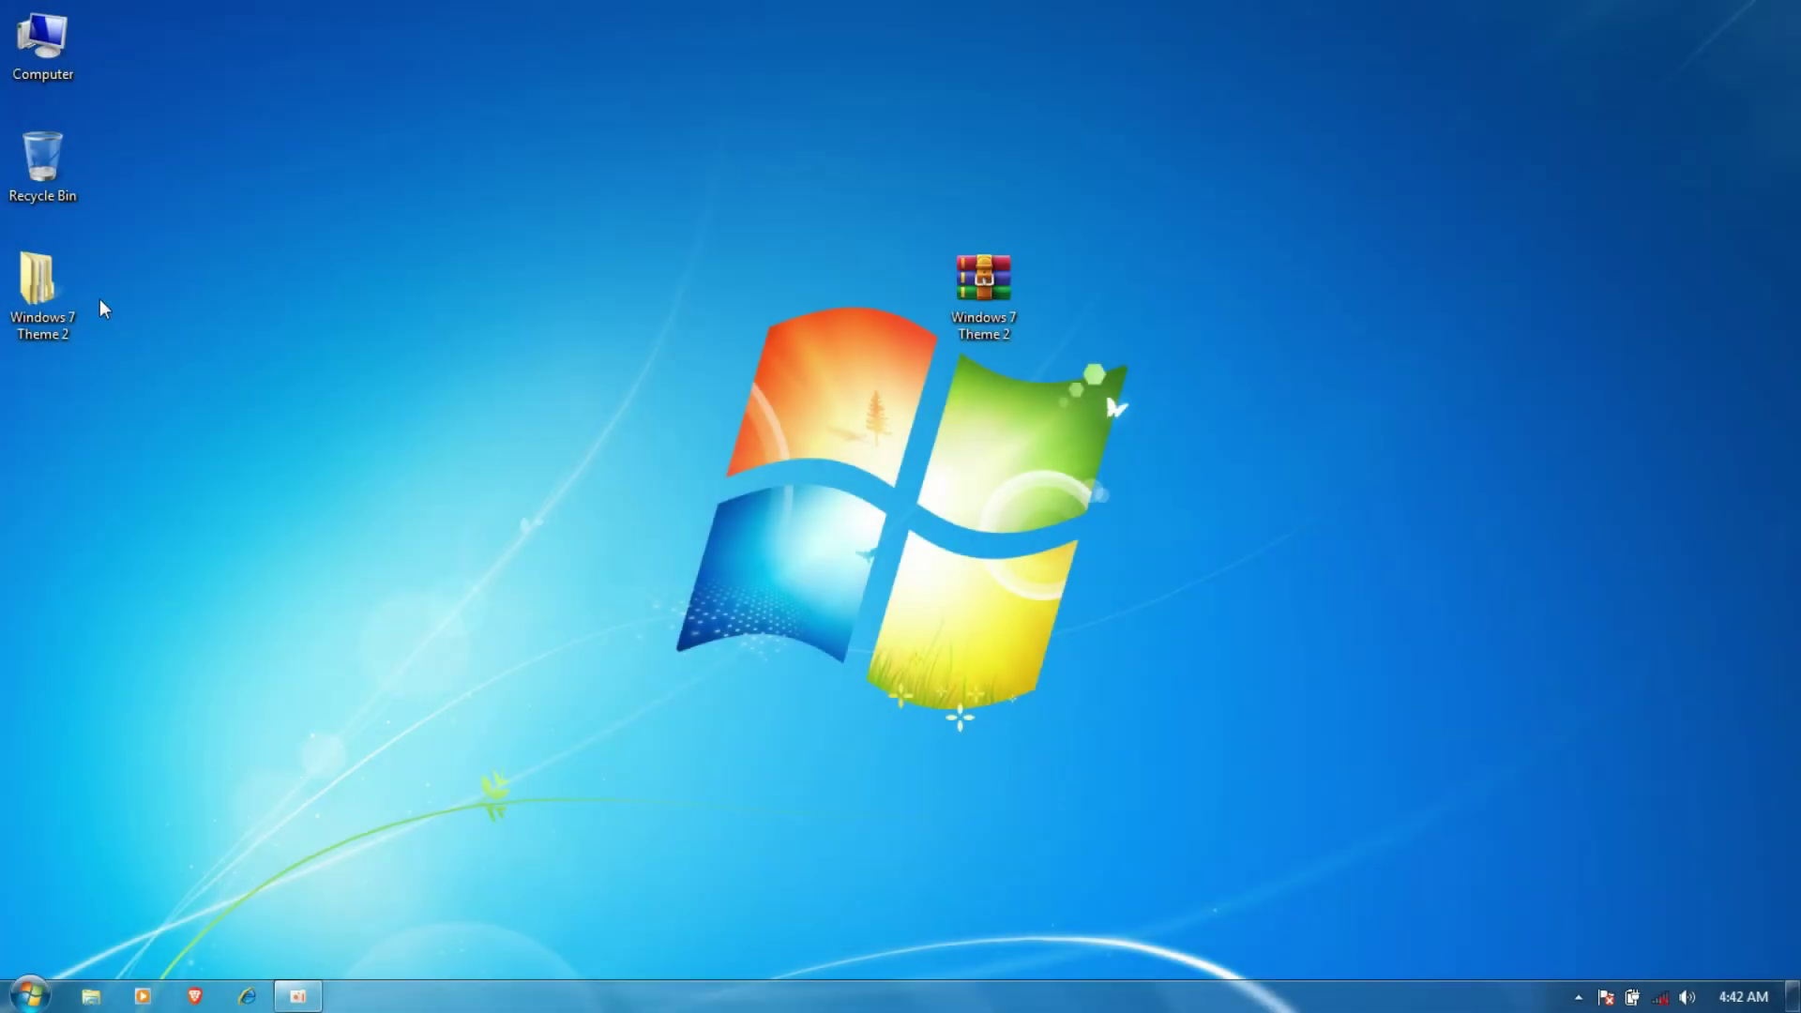
- Cut the nome alt folder and all five theme files from the Themes folder inside the extracted Windows 7 Theme 2 folder
double_click(62, 281)
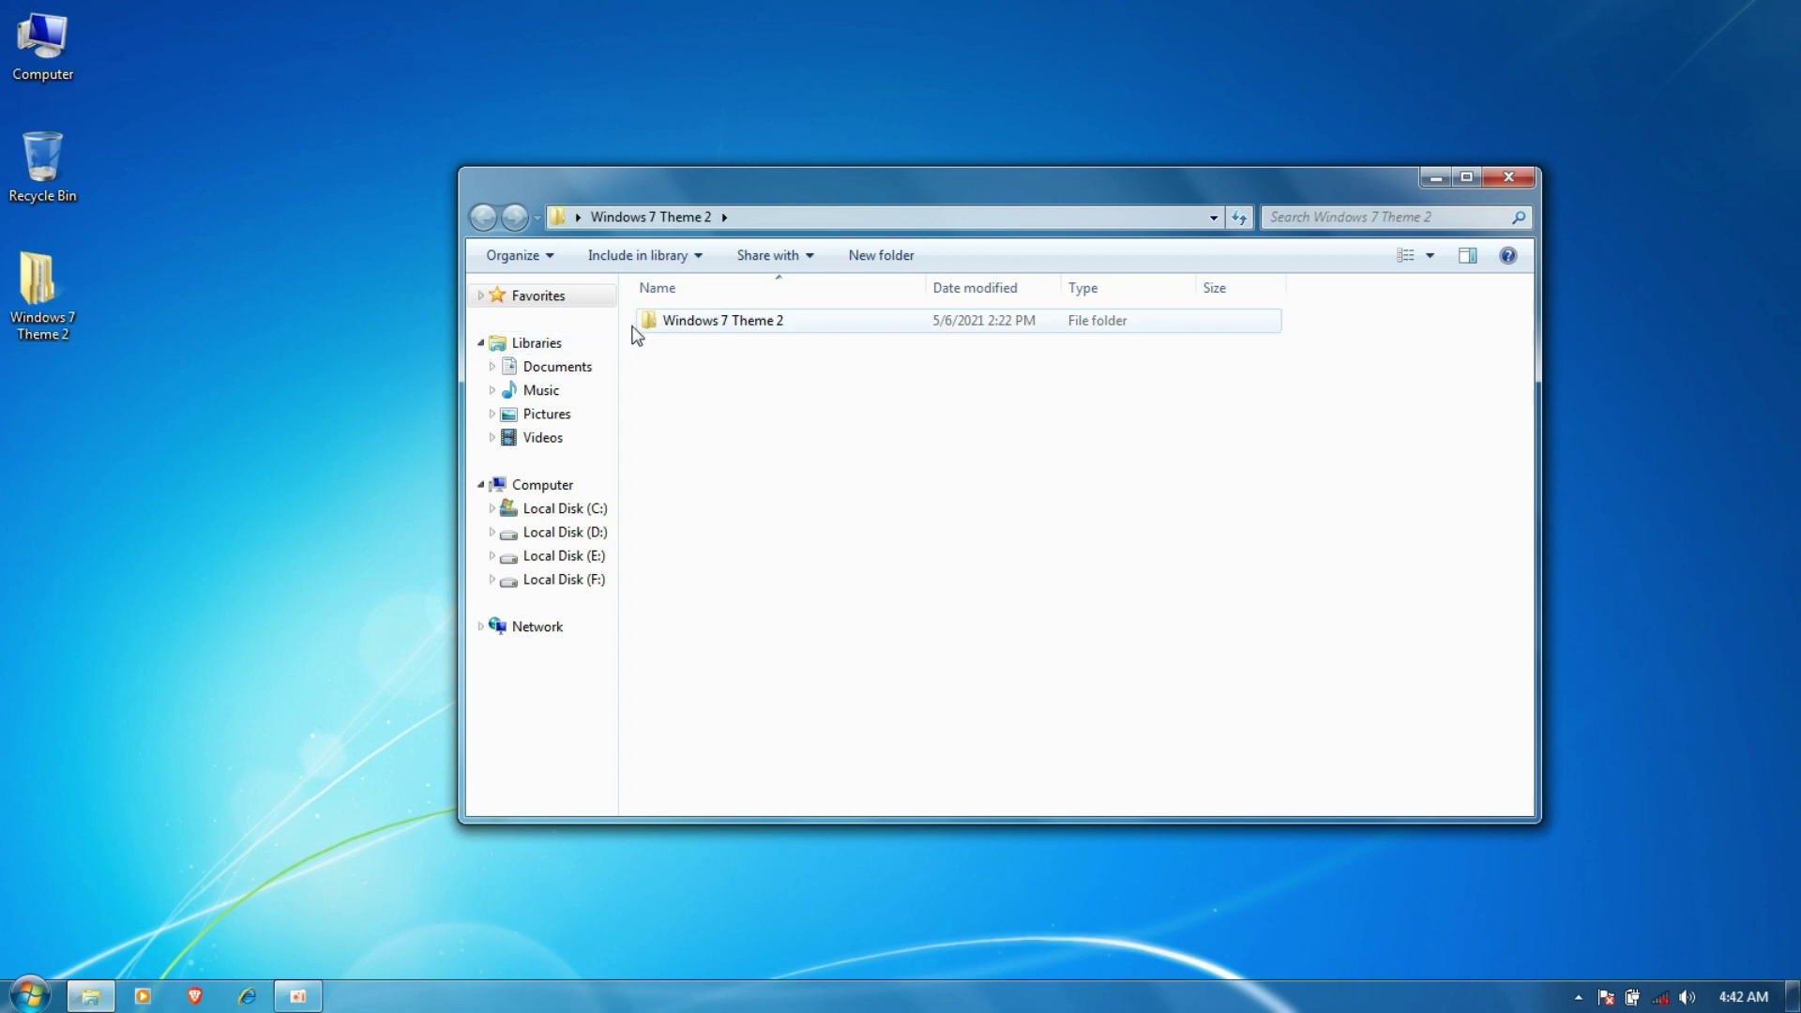
double_click(668, 324)
double_click(672, 346)
drag(719, 460, 709, 317)
right_click(710, 317)
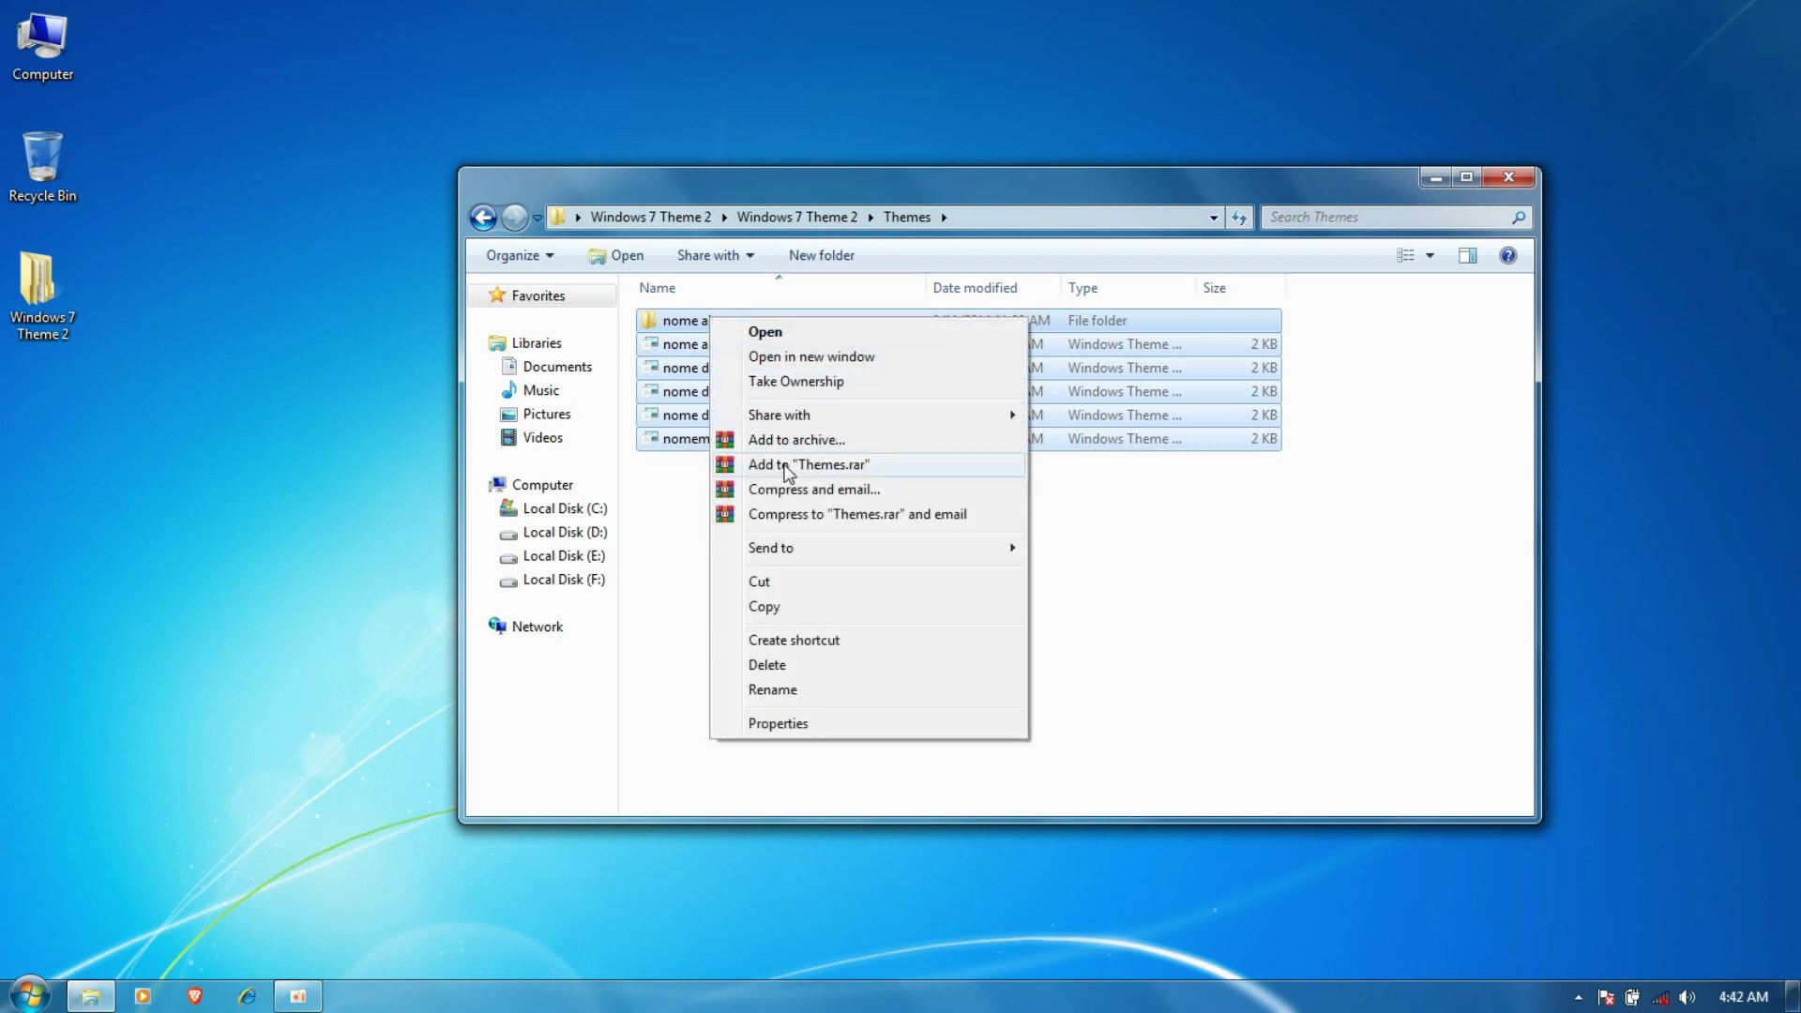
click(791, 579)
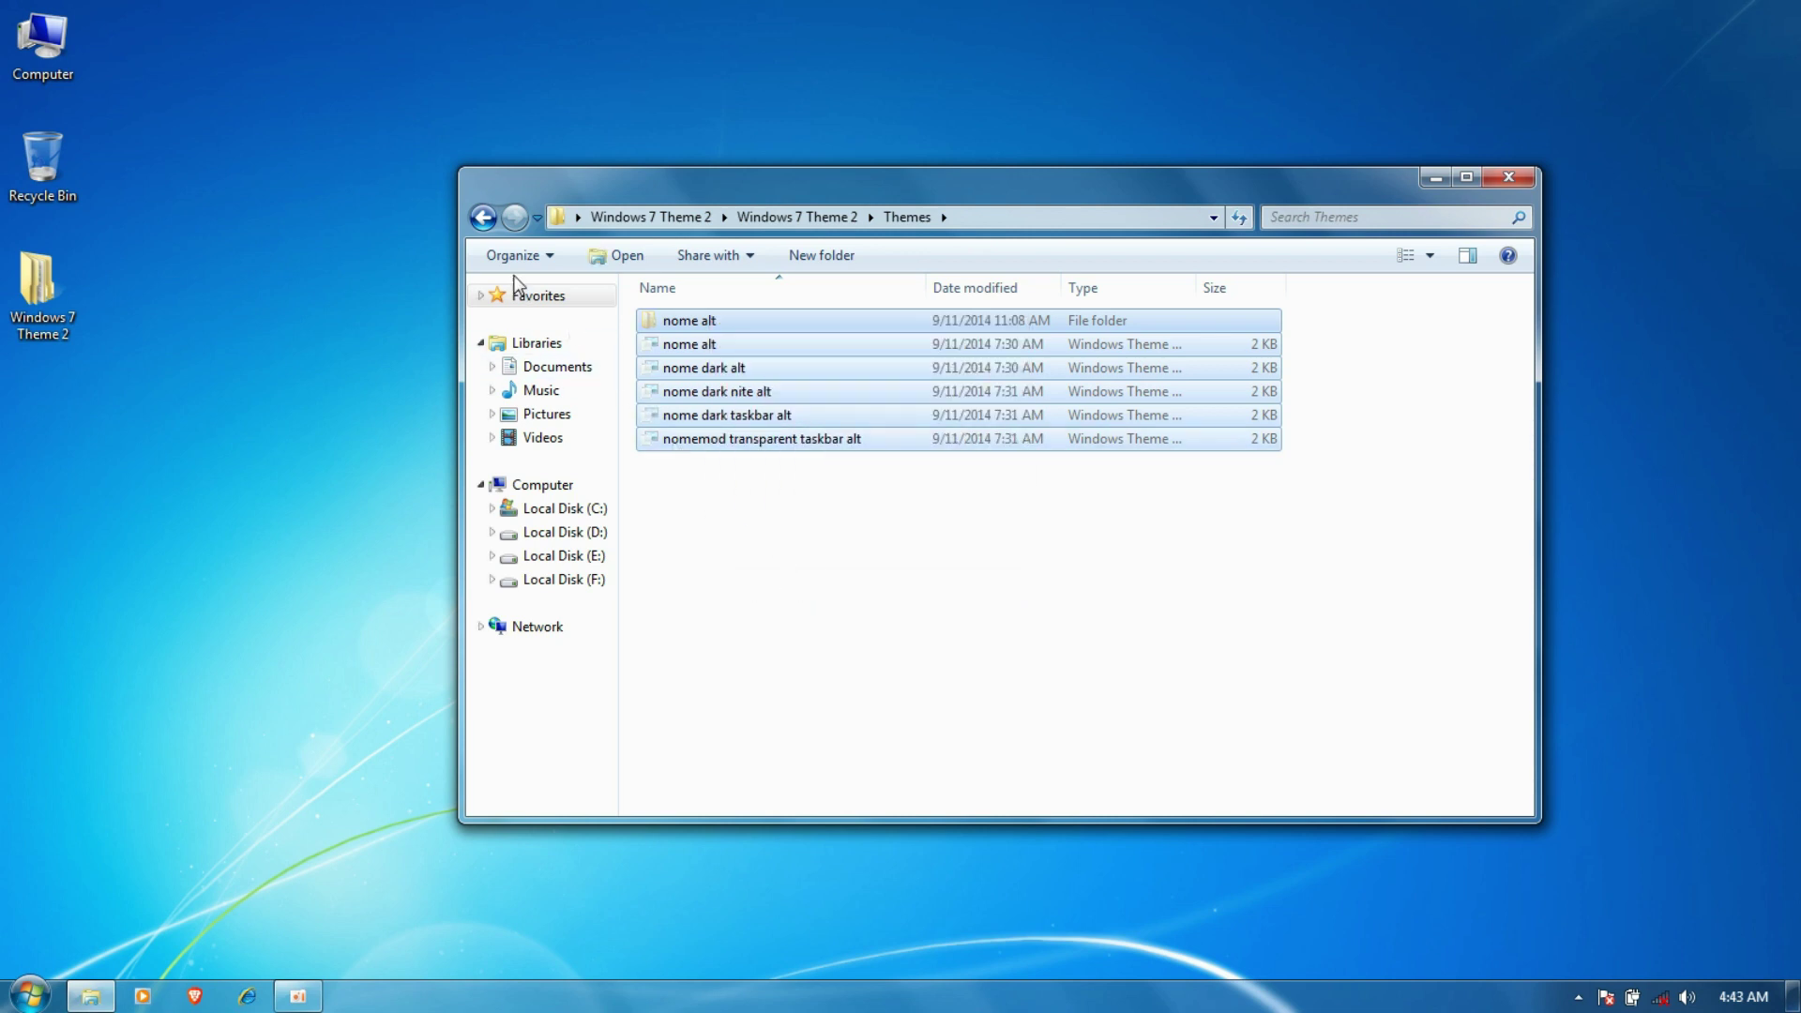
- Paste the cut theme files into C:\Windows\Resources\Themes through the "Themes - paste here" shortcut and close the folder window
click(486, 225)
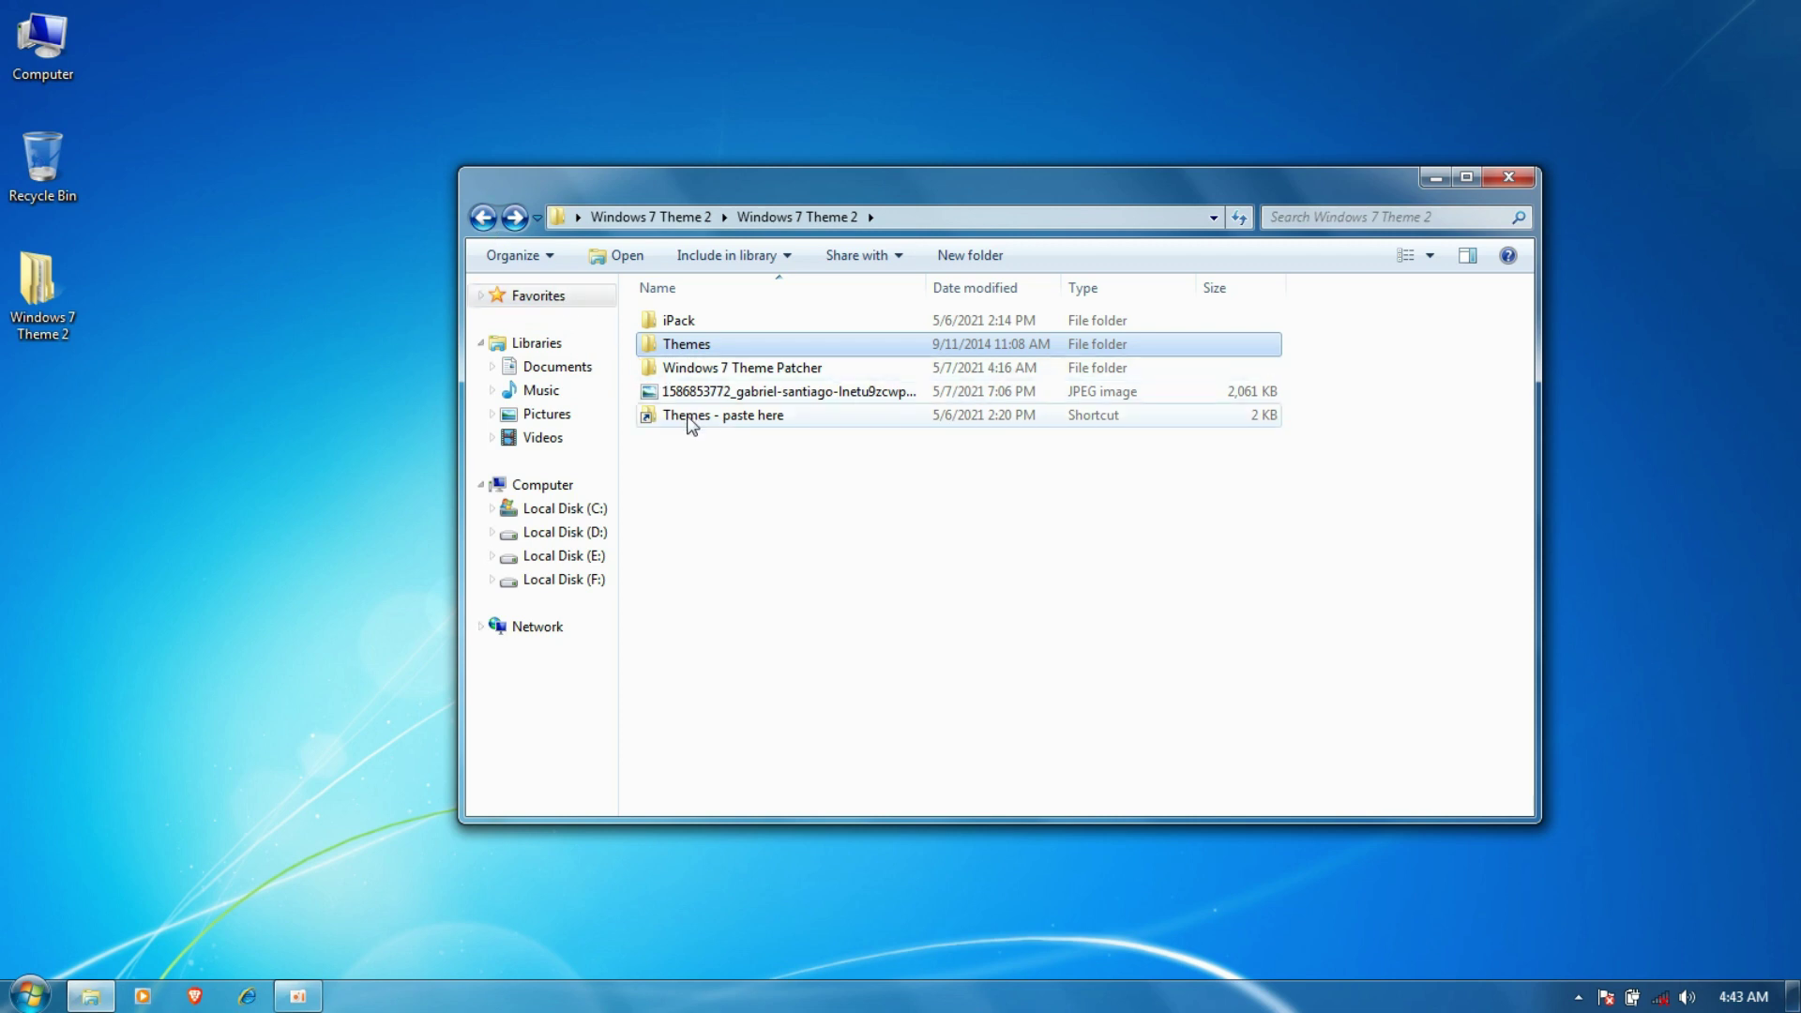
double_click(732, 417)
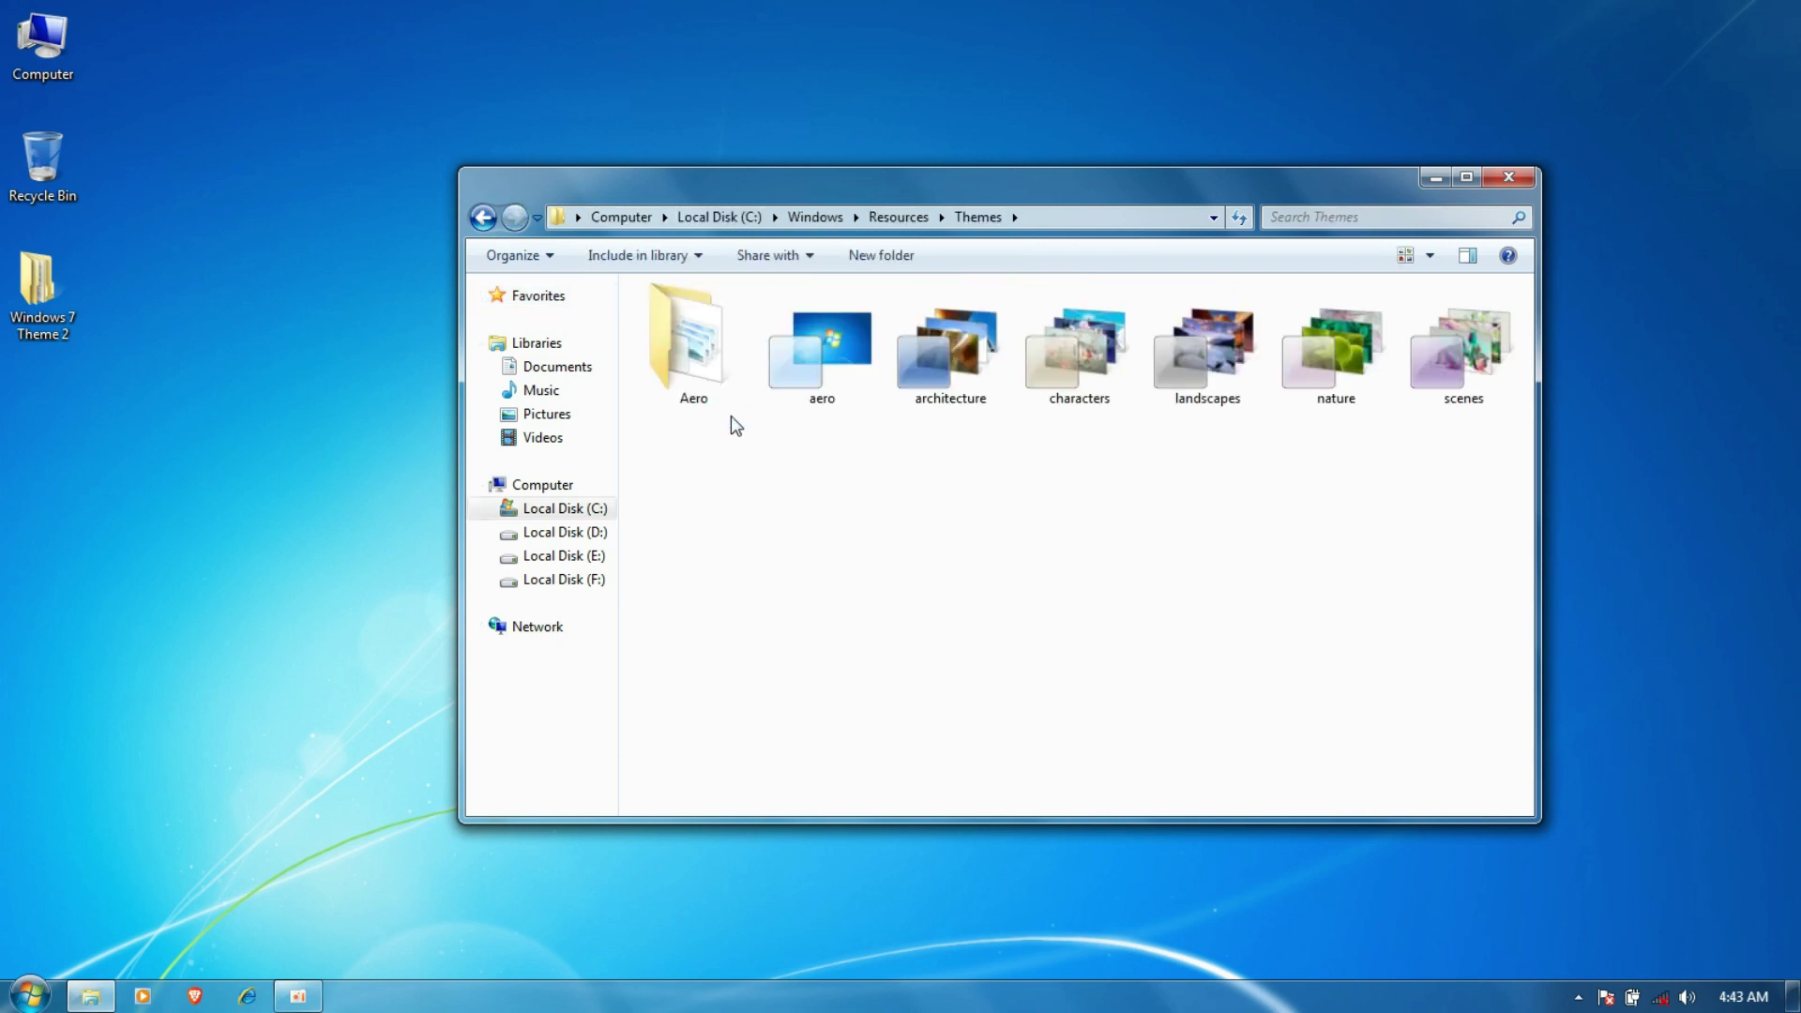
right_click(762, 479)
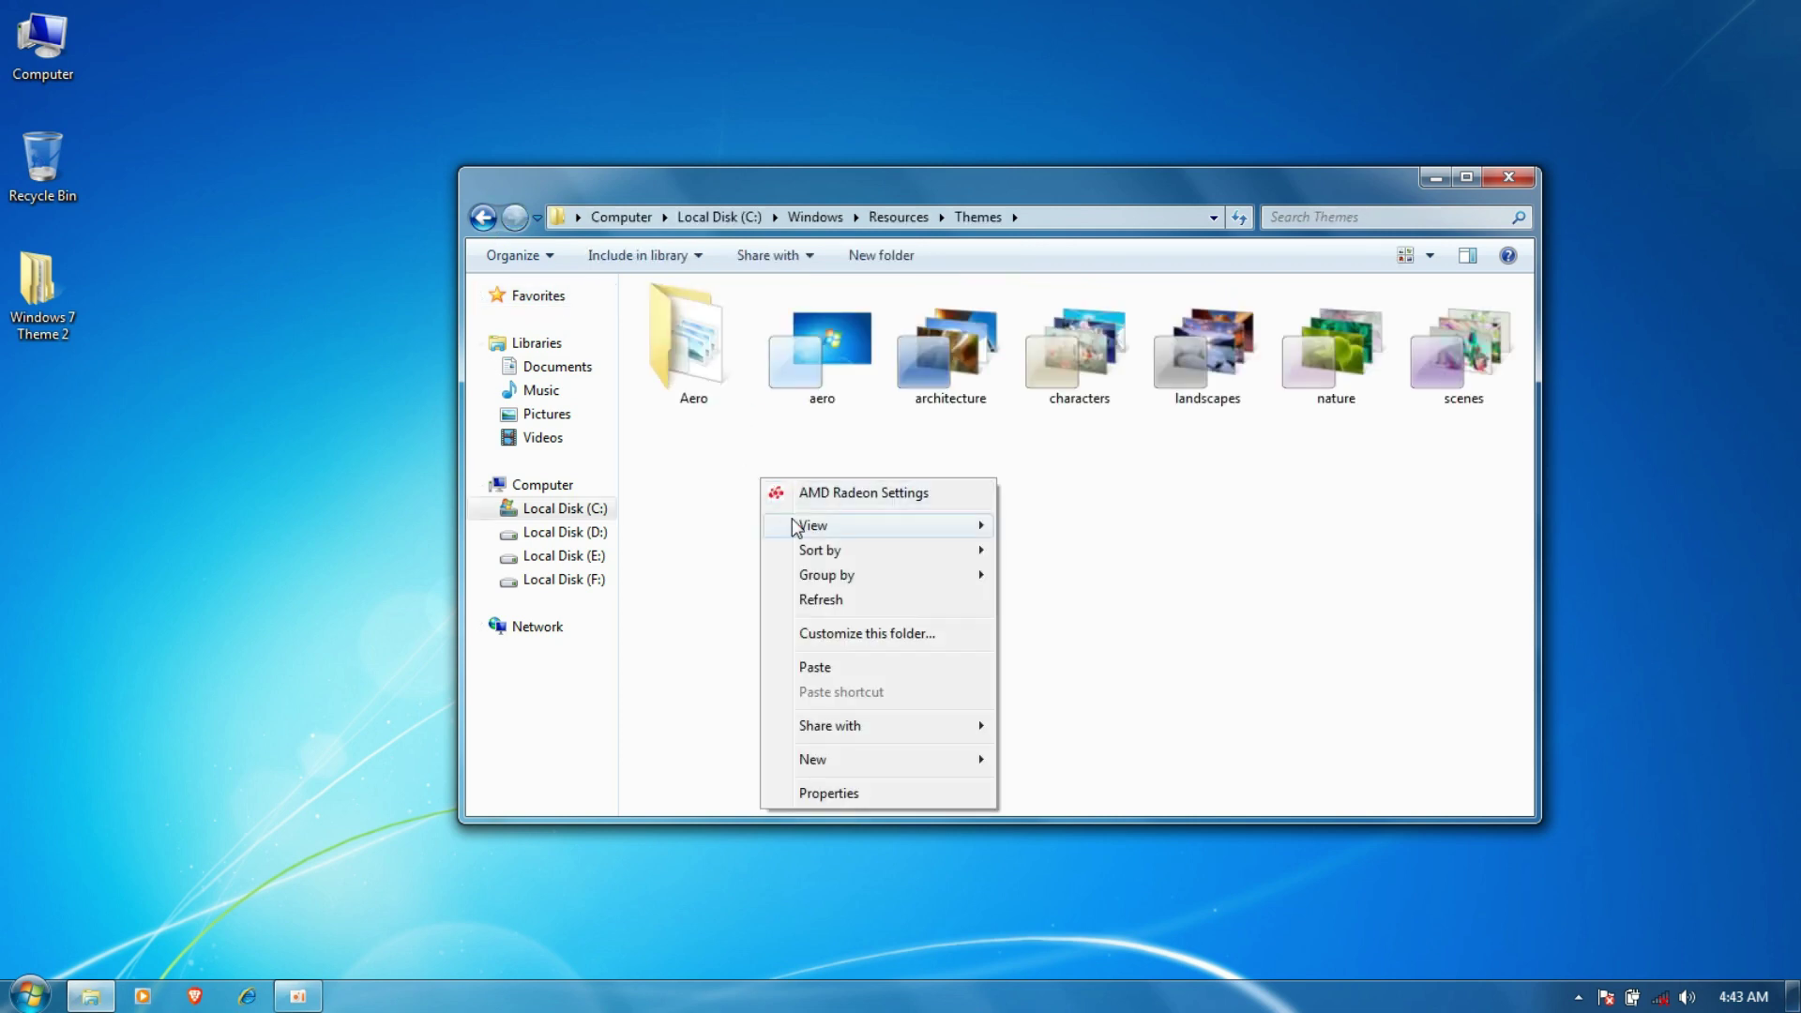
click(813, 667)
click(883, 574)
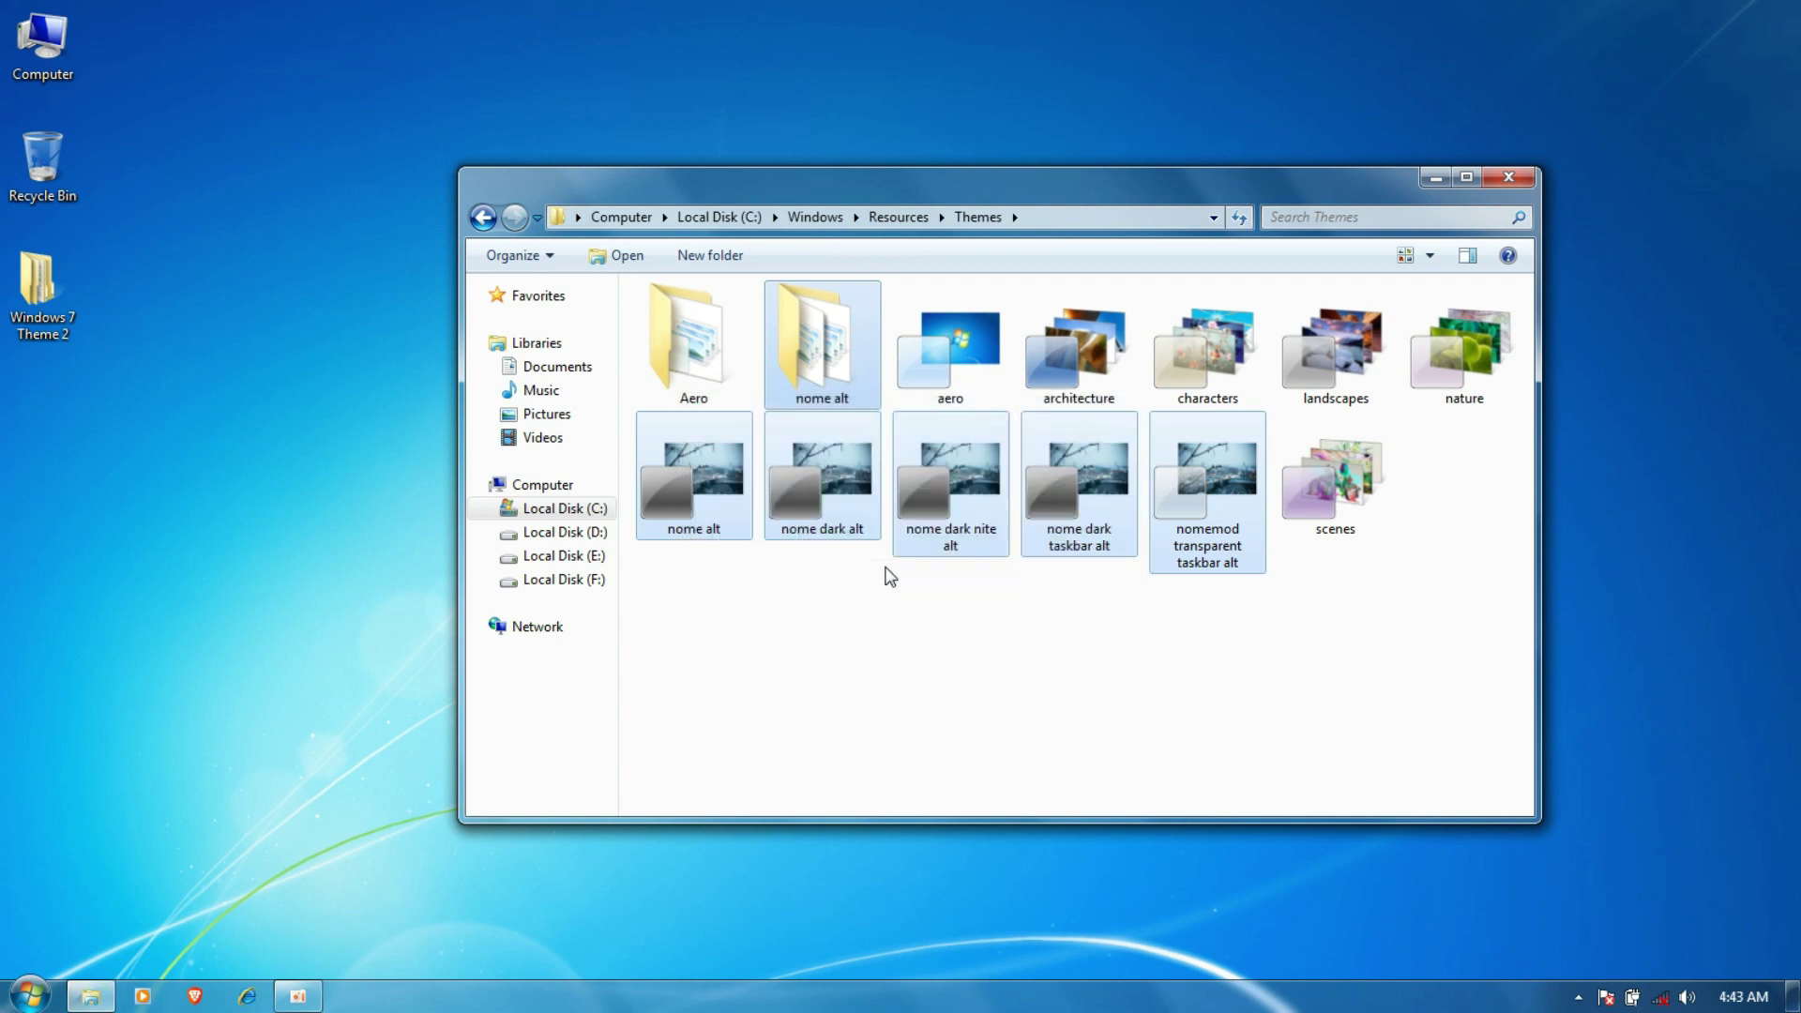
click(1493, 184)
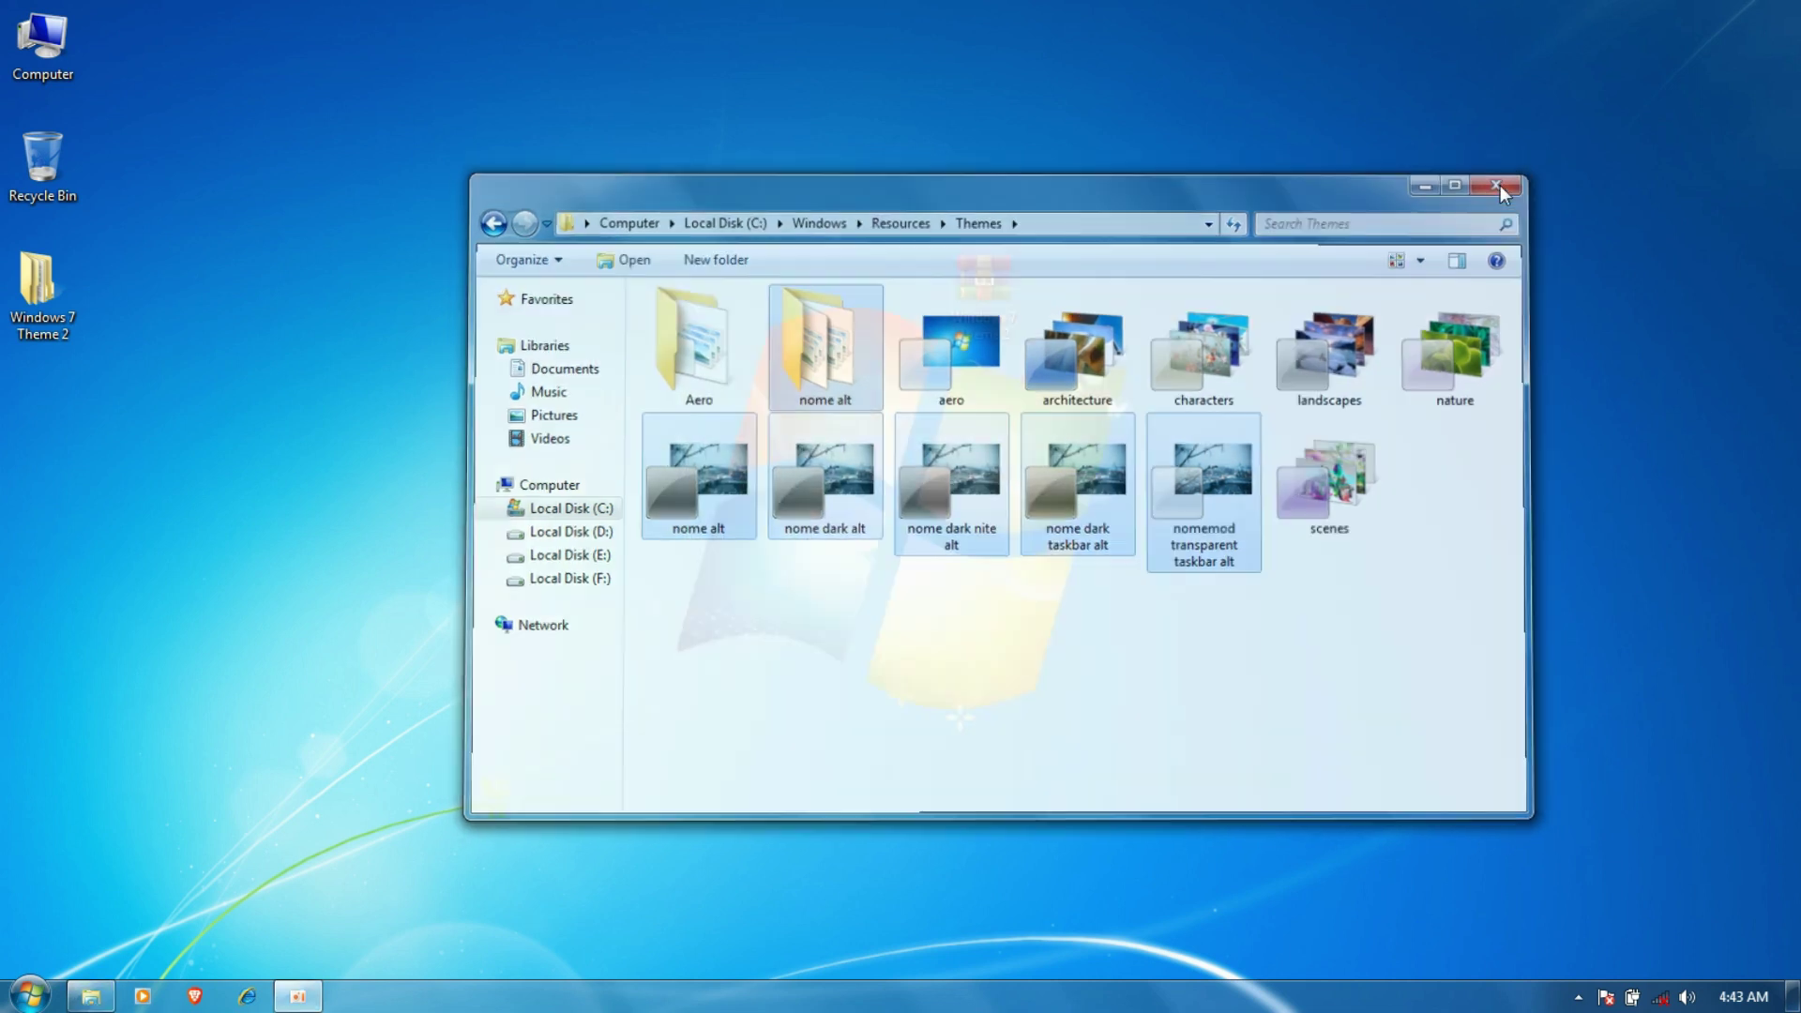
- Apply the installed theme "nome dark nite alt" in the desktop personalization settings and close them
right_click(1505, 233)
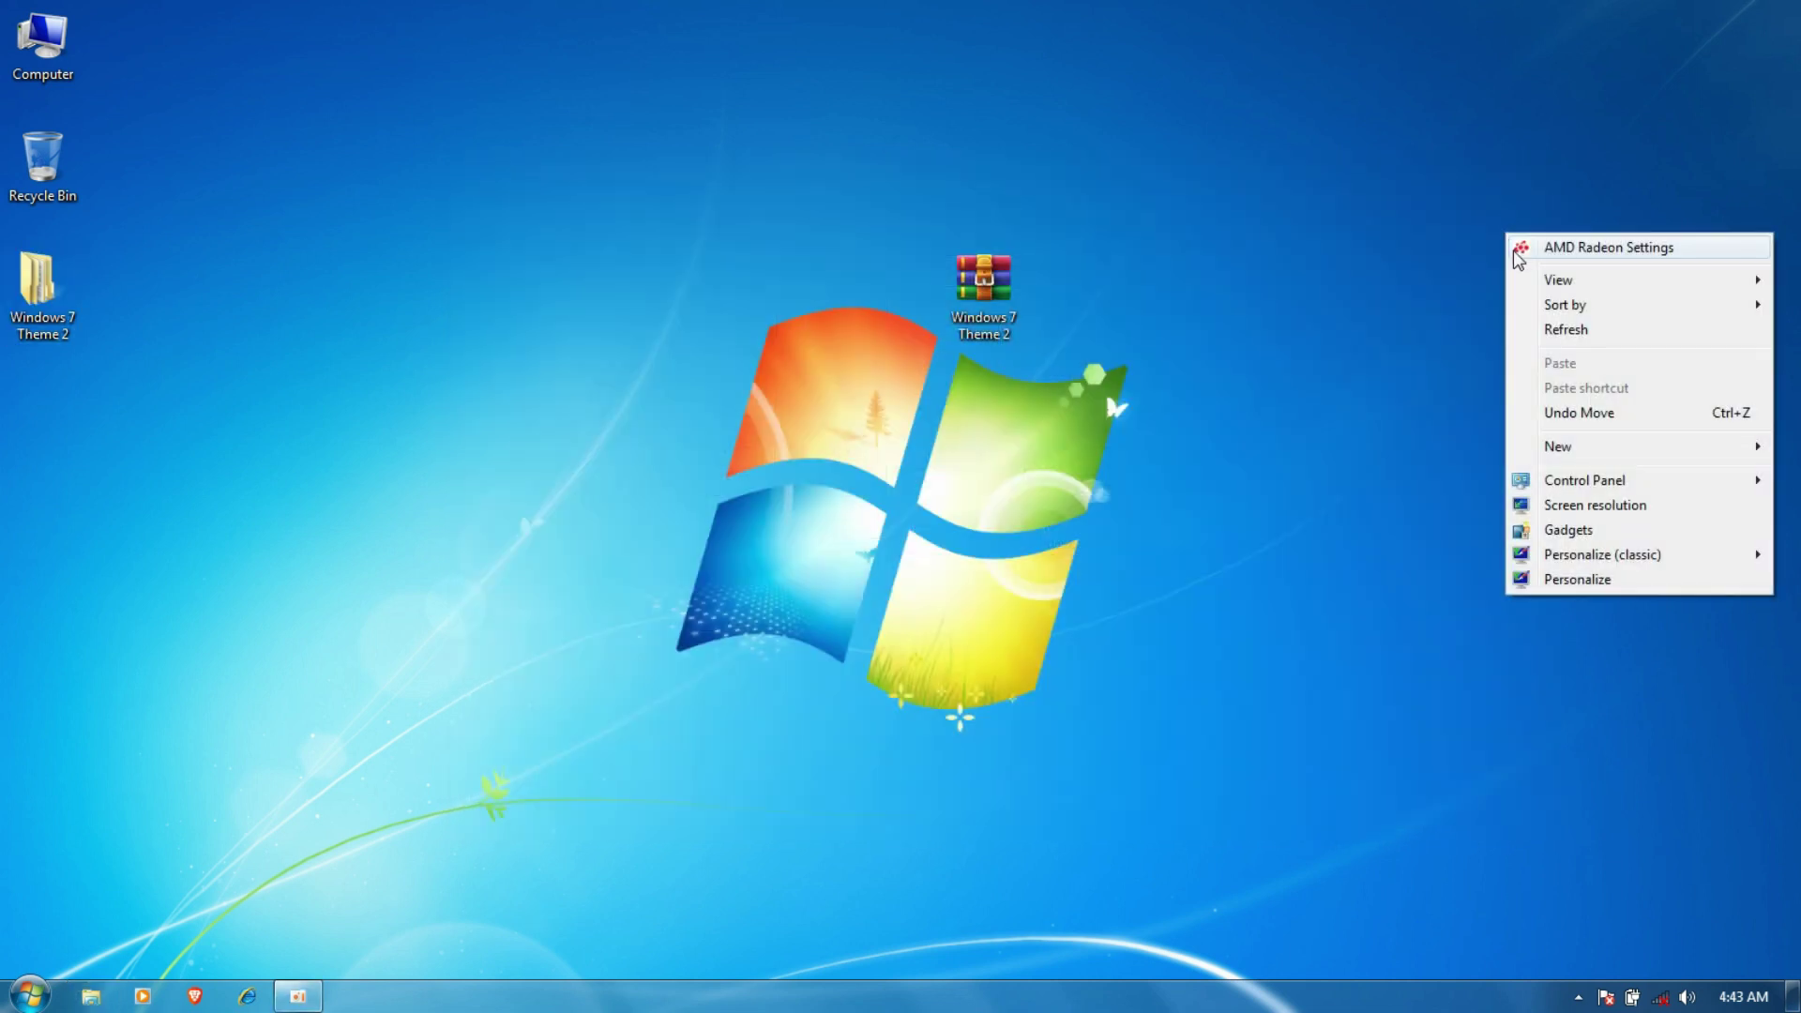
click(1559, 587)
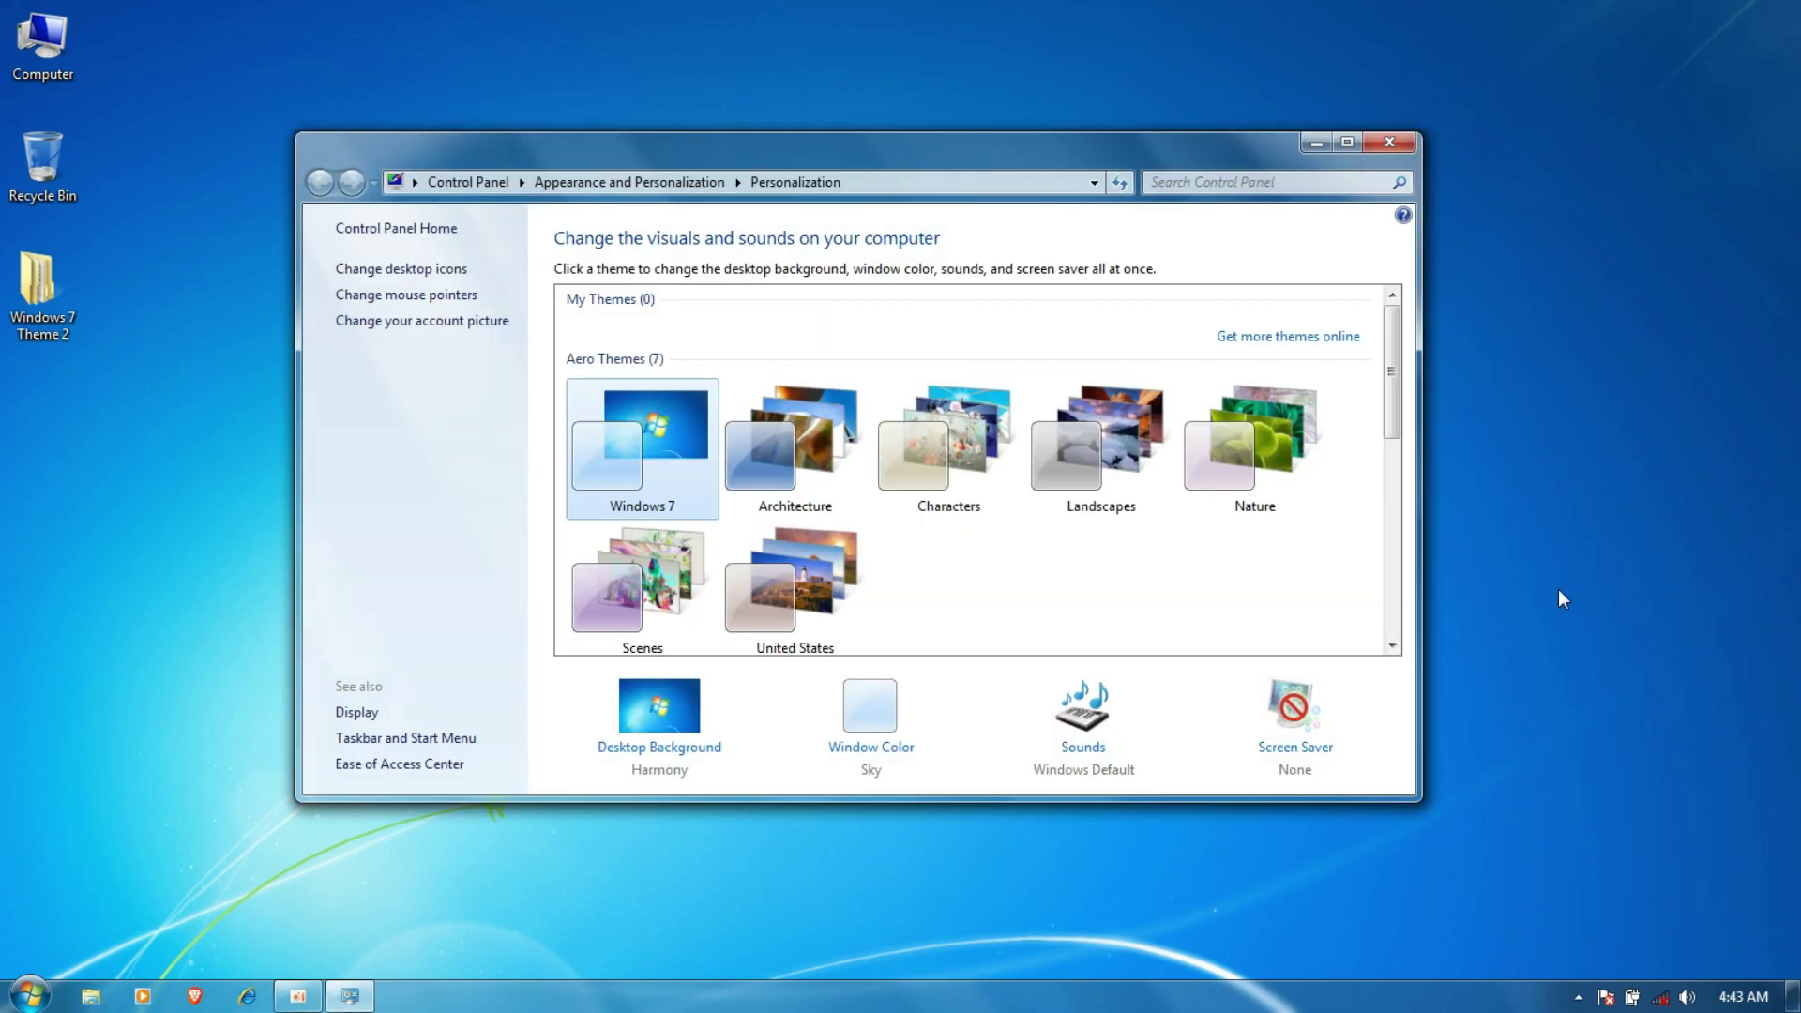
scroll(1313, 531, down, 3)
scroll(1309, 523, down, 3)
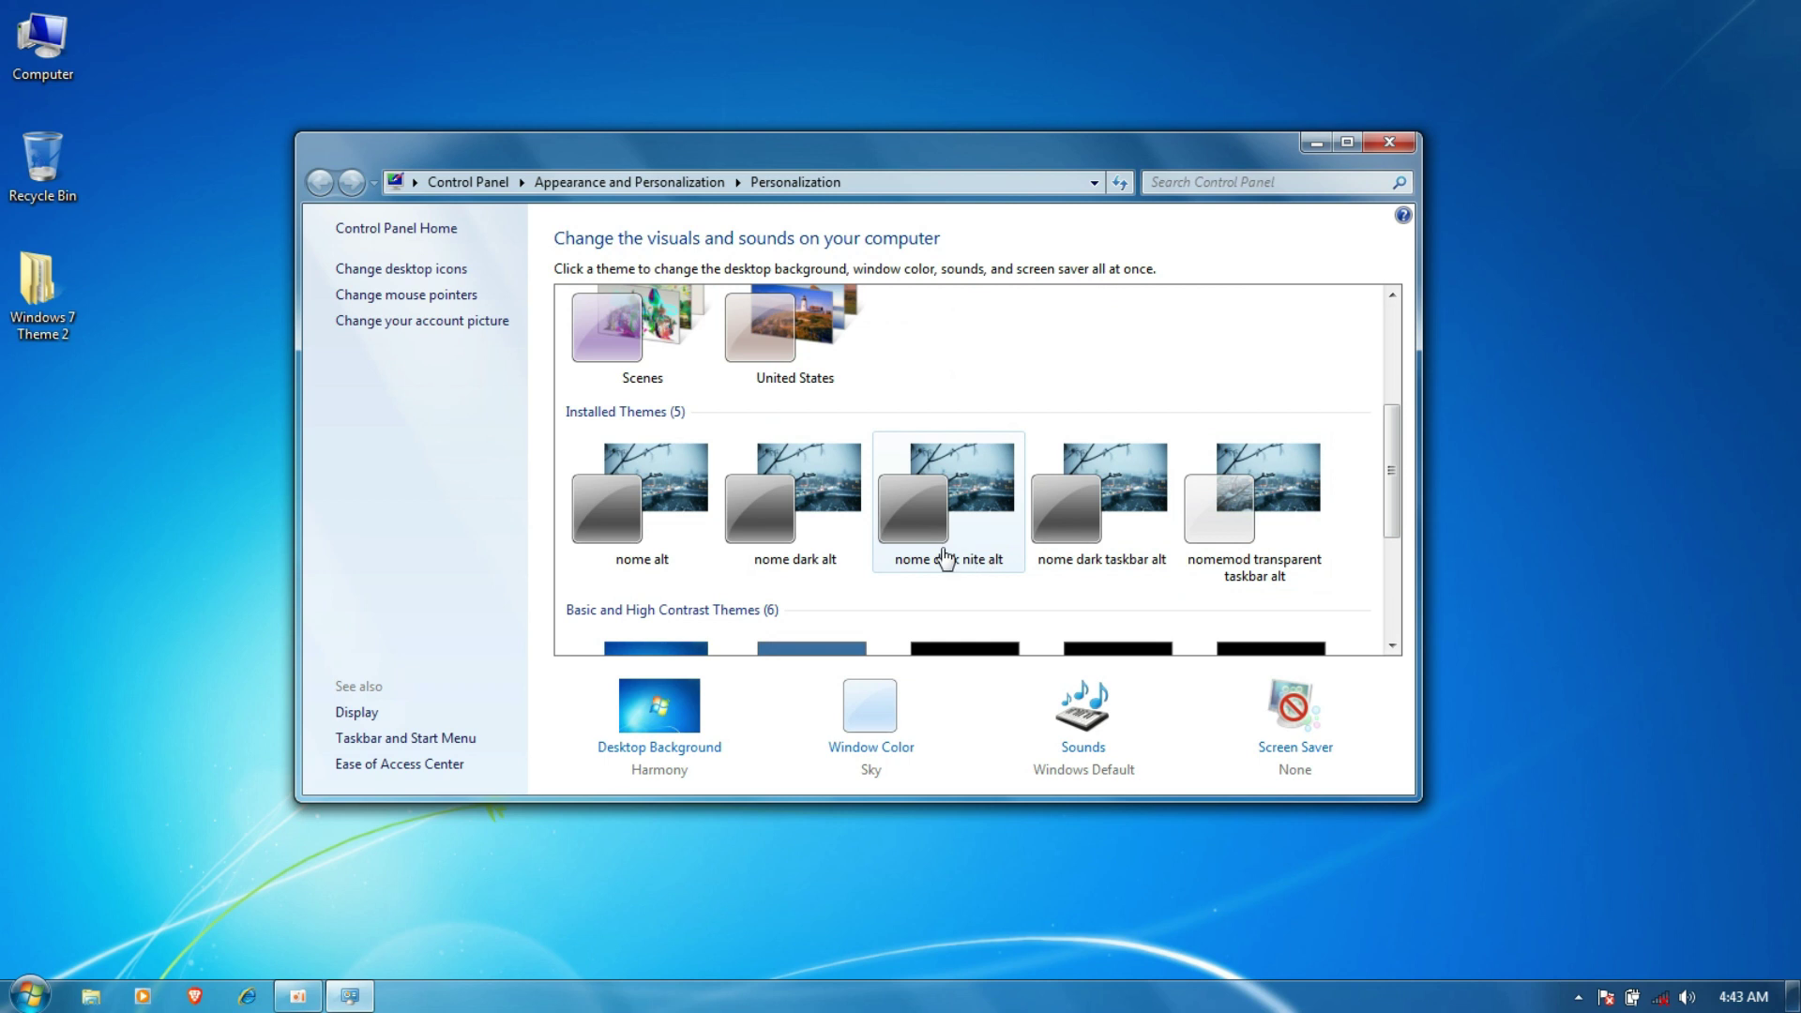
click(973, 510)
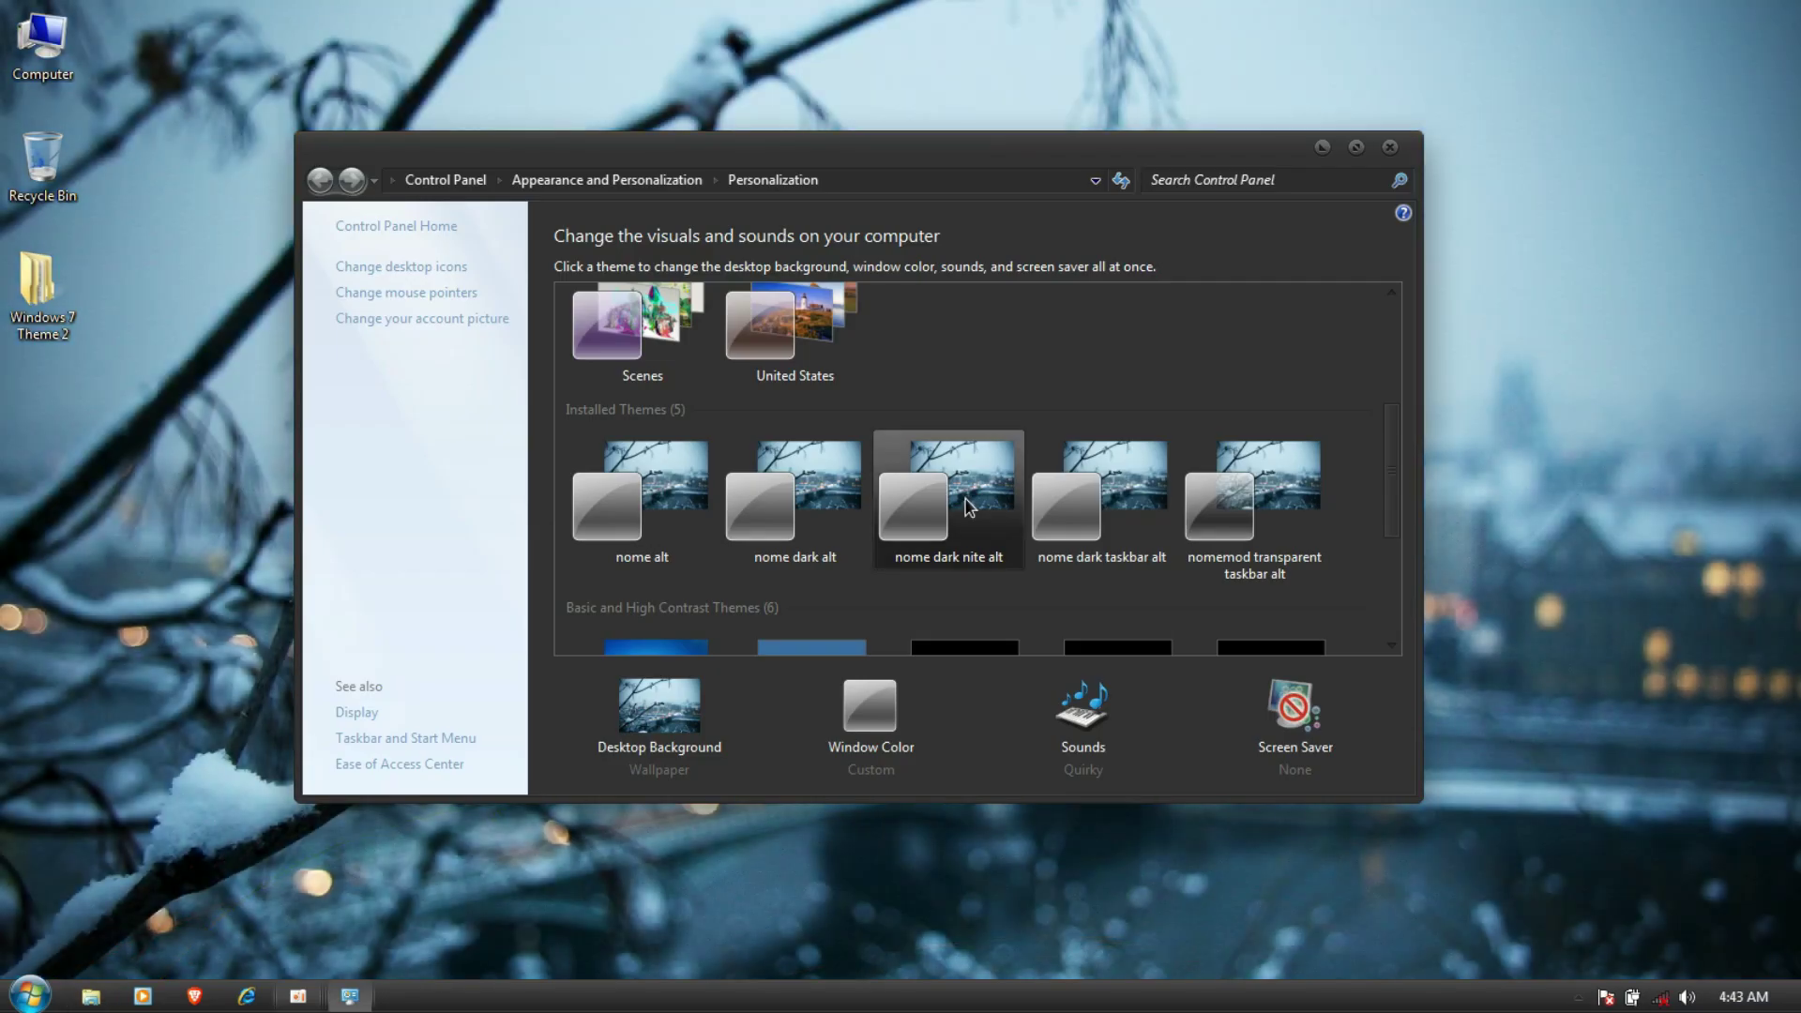
click(1390, 148)
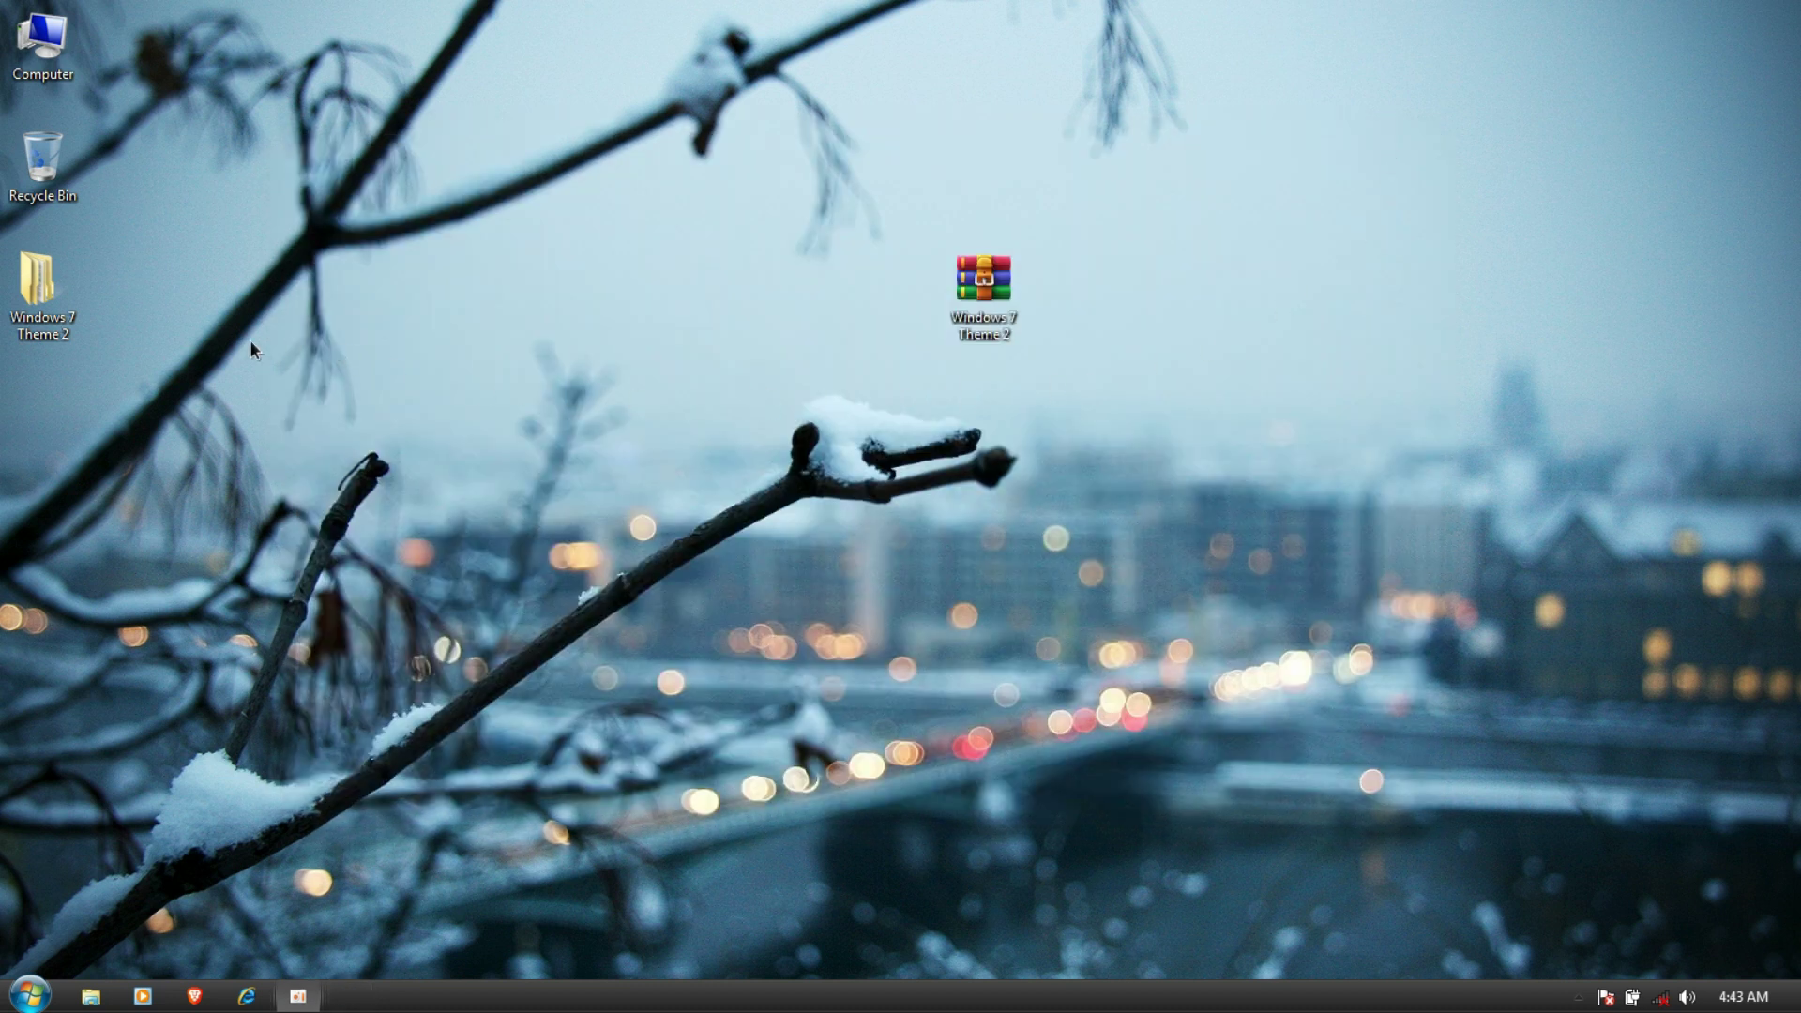
- Set the JPEG image in the inner Windows 7 Theme 2 folder as the desktop background
double_click(71, 291)
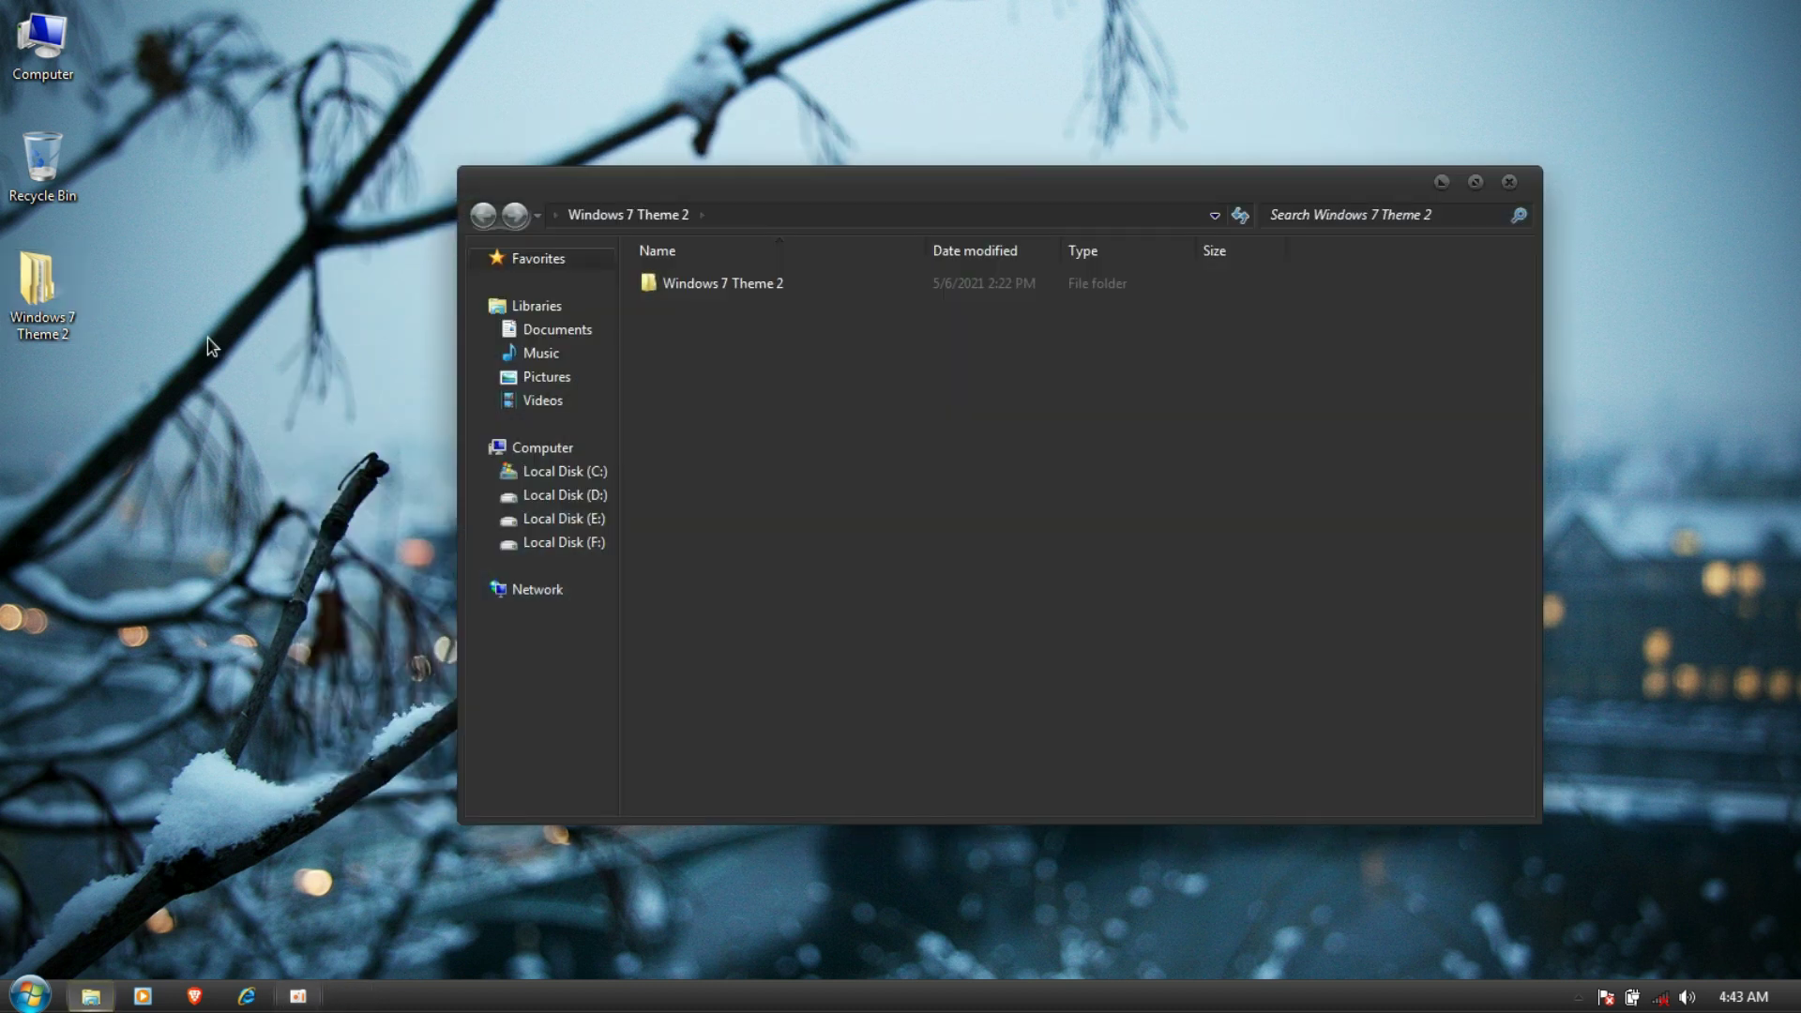
double_click(674, 289)
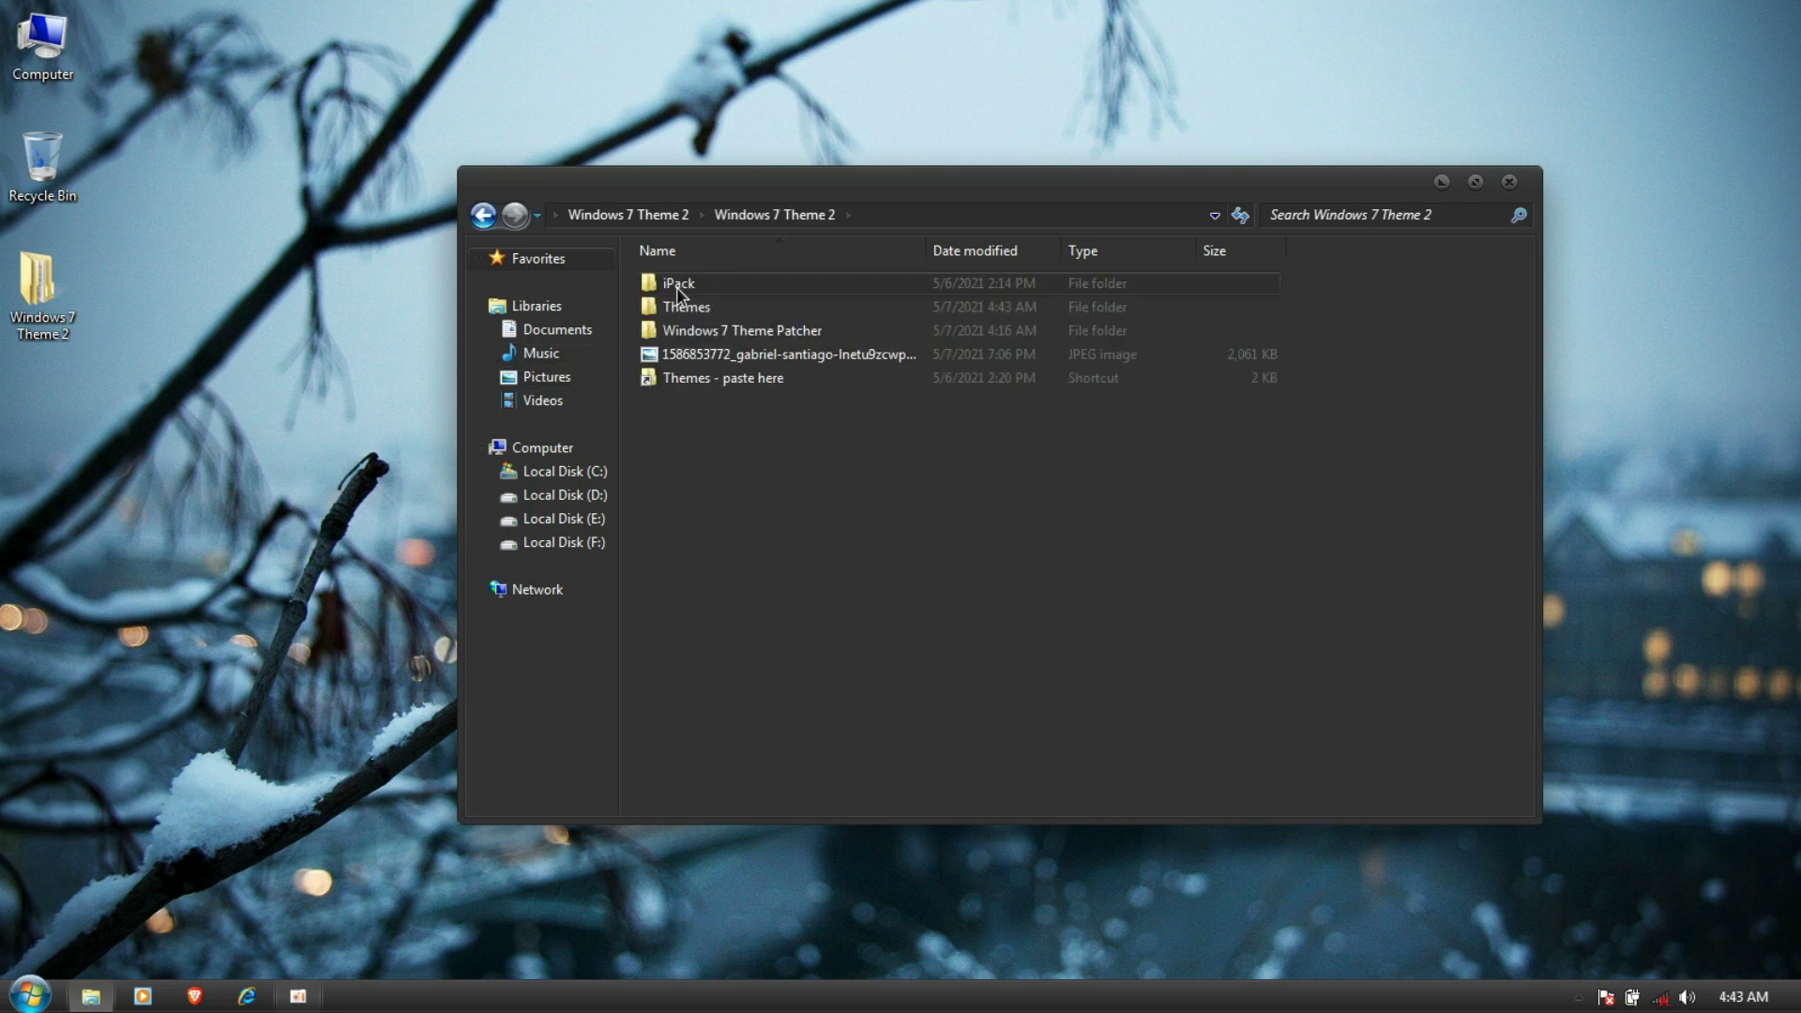
right_click(711, 360)
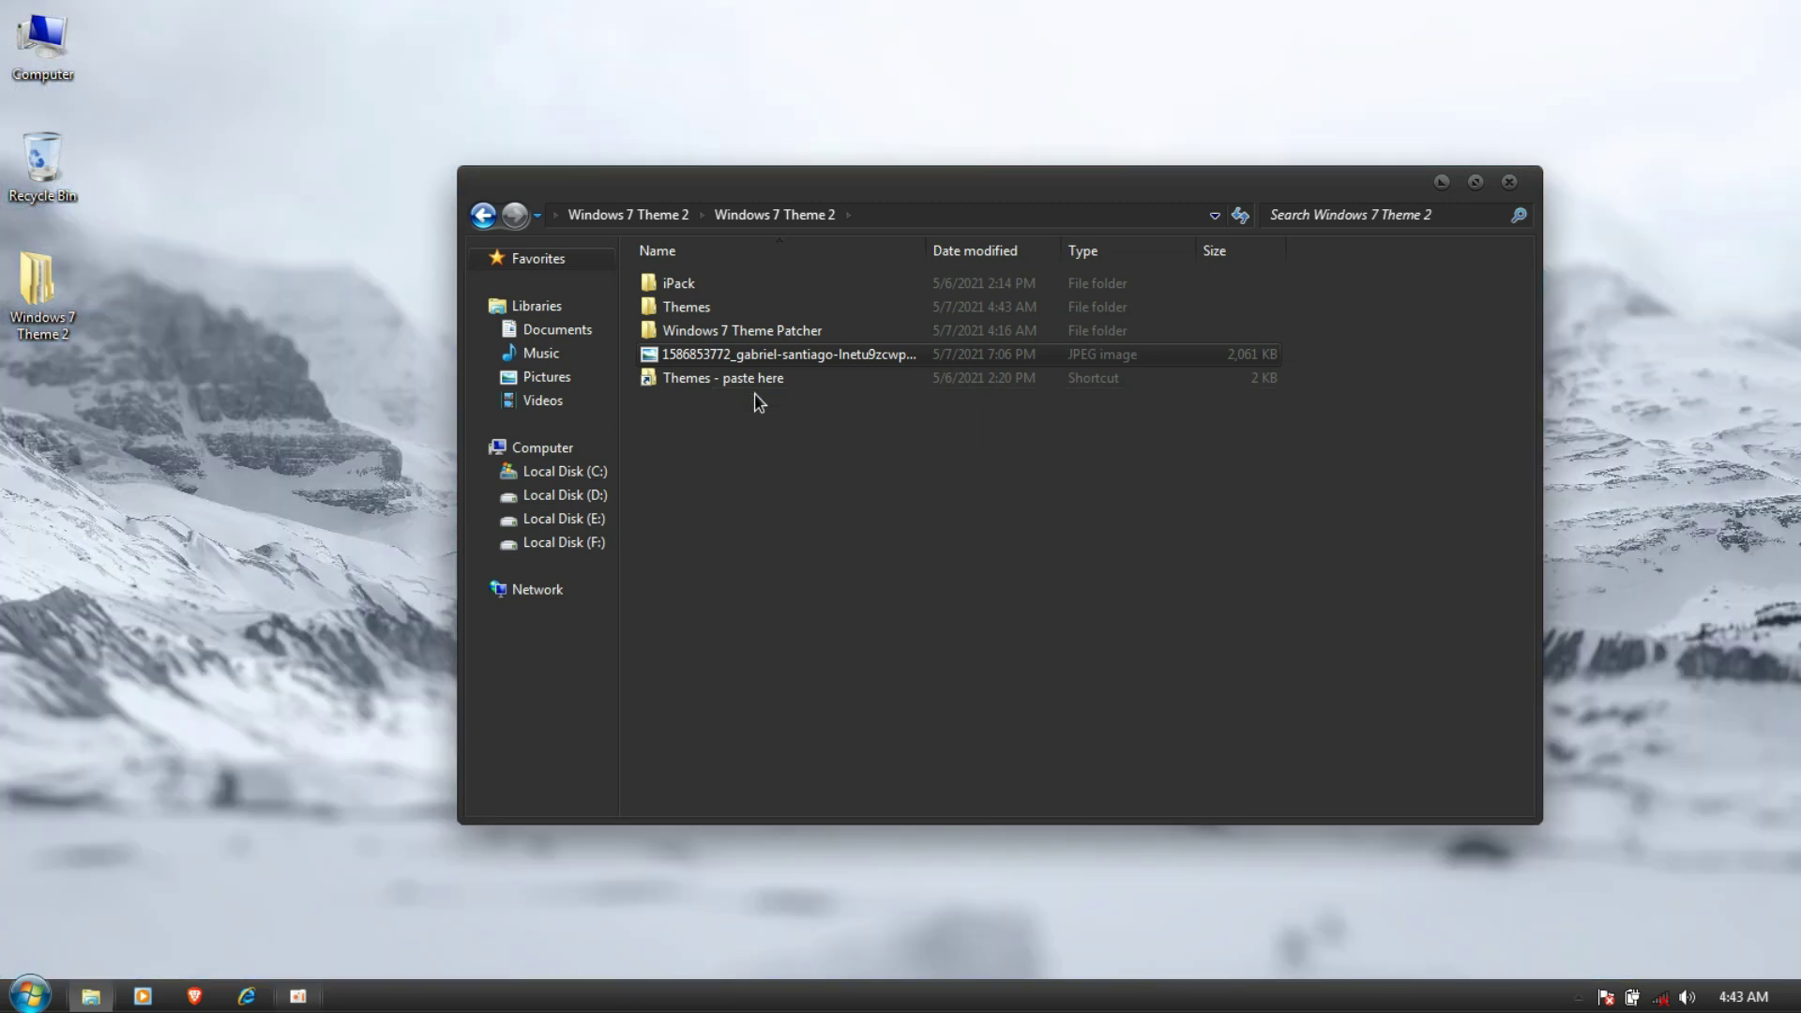
- Install the Solus package from the iPack folder, accepting the agreement, creating a restore point and finishing with a reboot
double_click(698, 284)
right_click(699, 285)
click(740, 332)
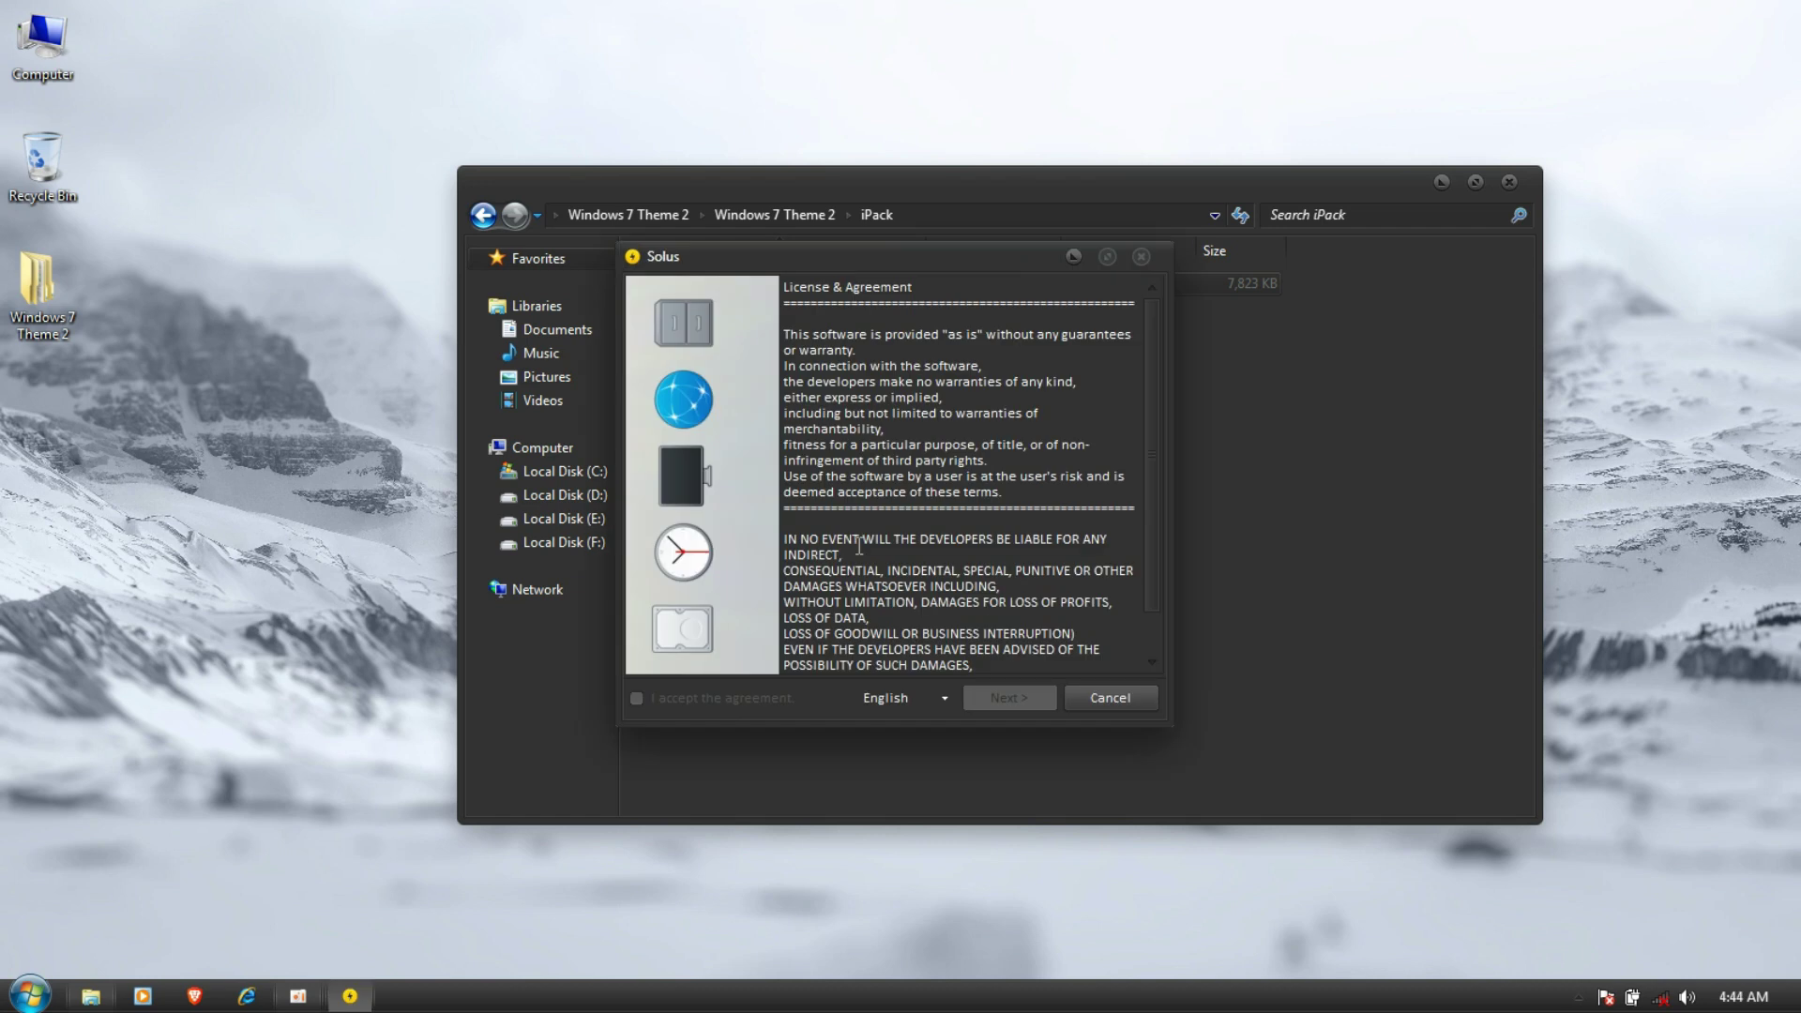
click(639, 699)
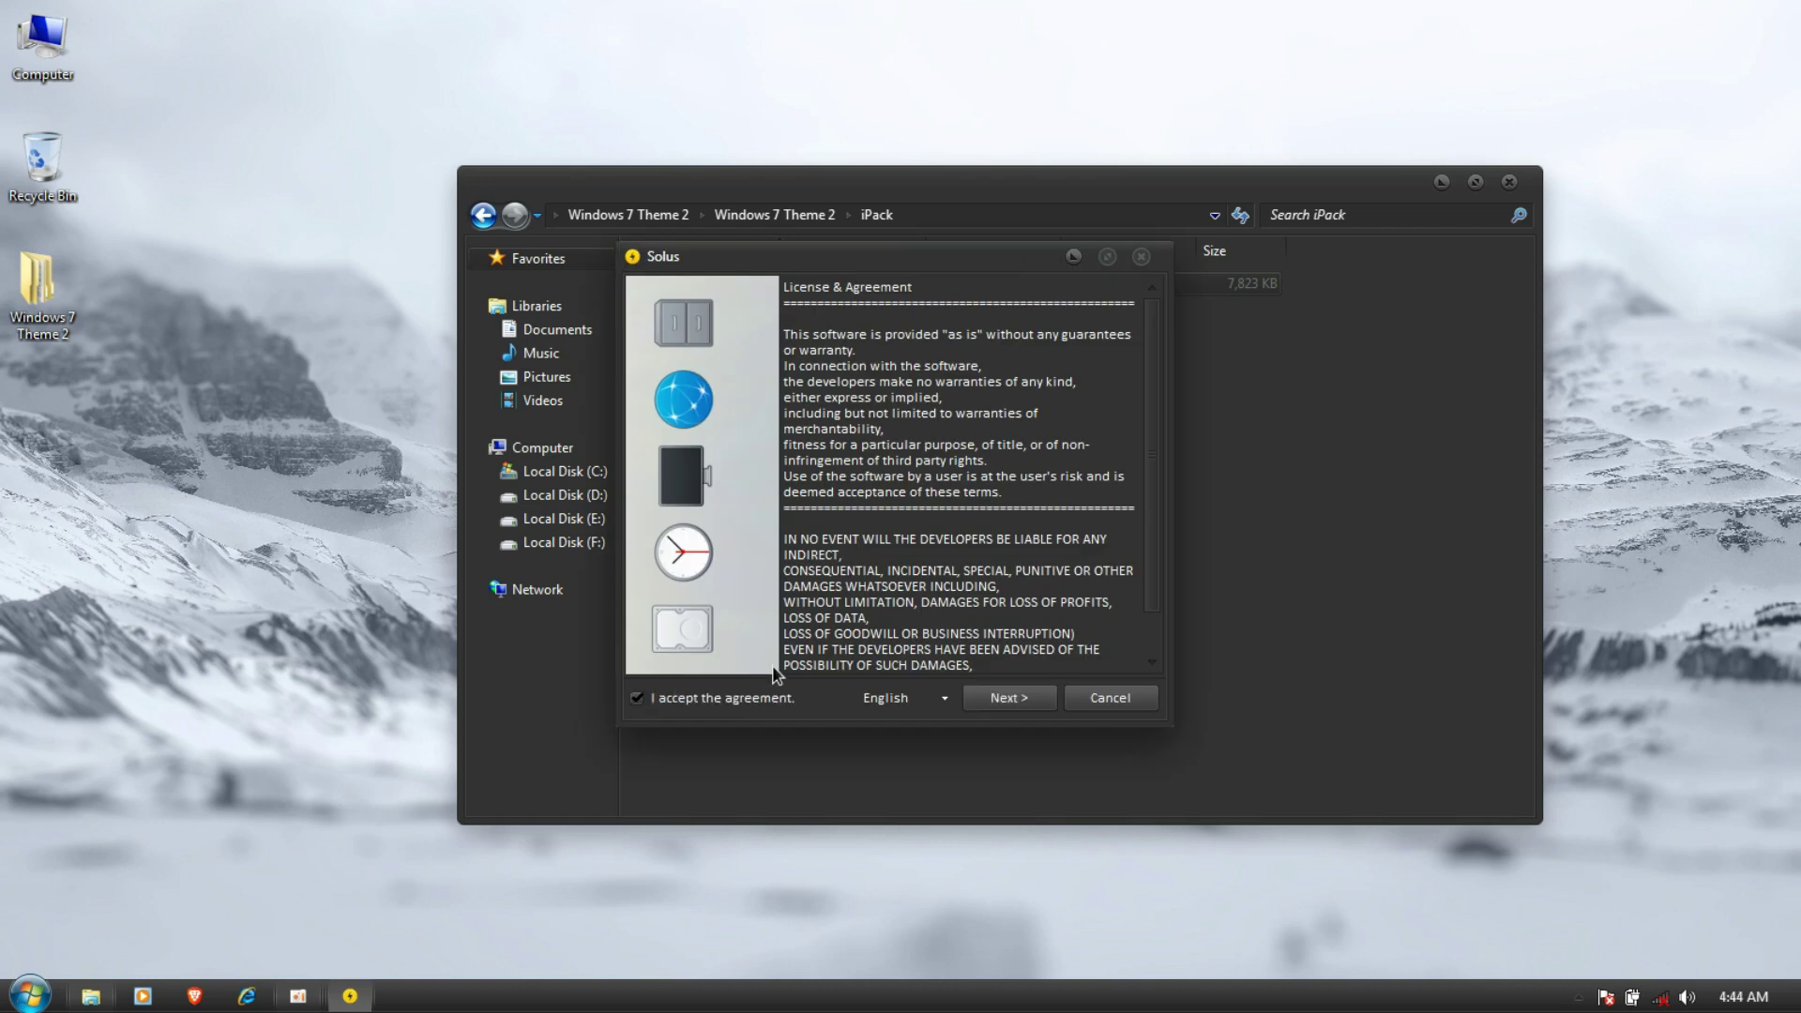
click(1010, 700)
click(1010, 699)
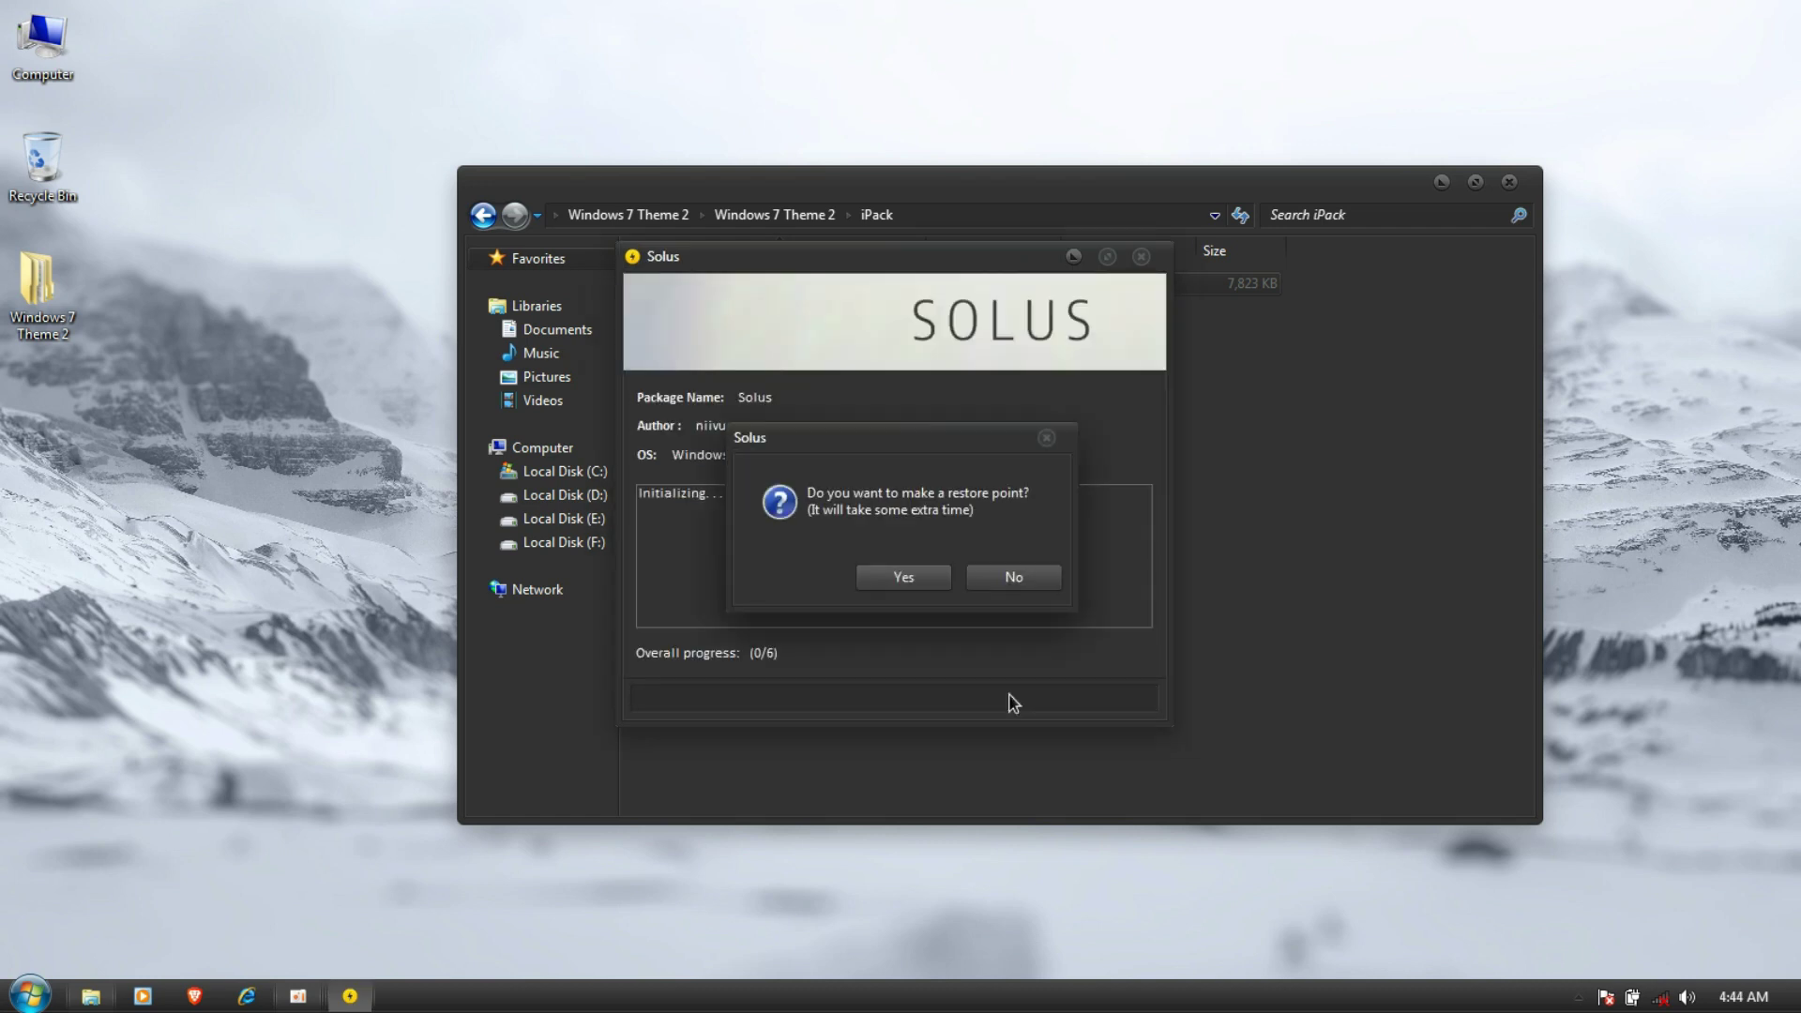
click(927, 581)
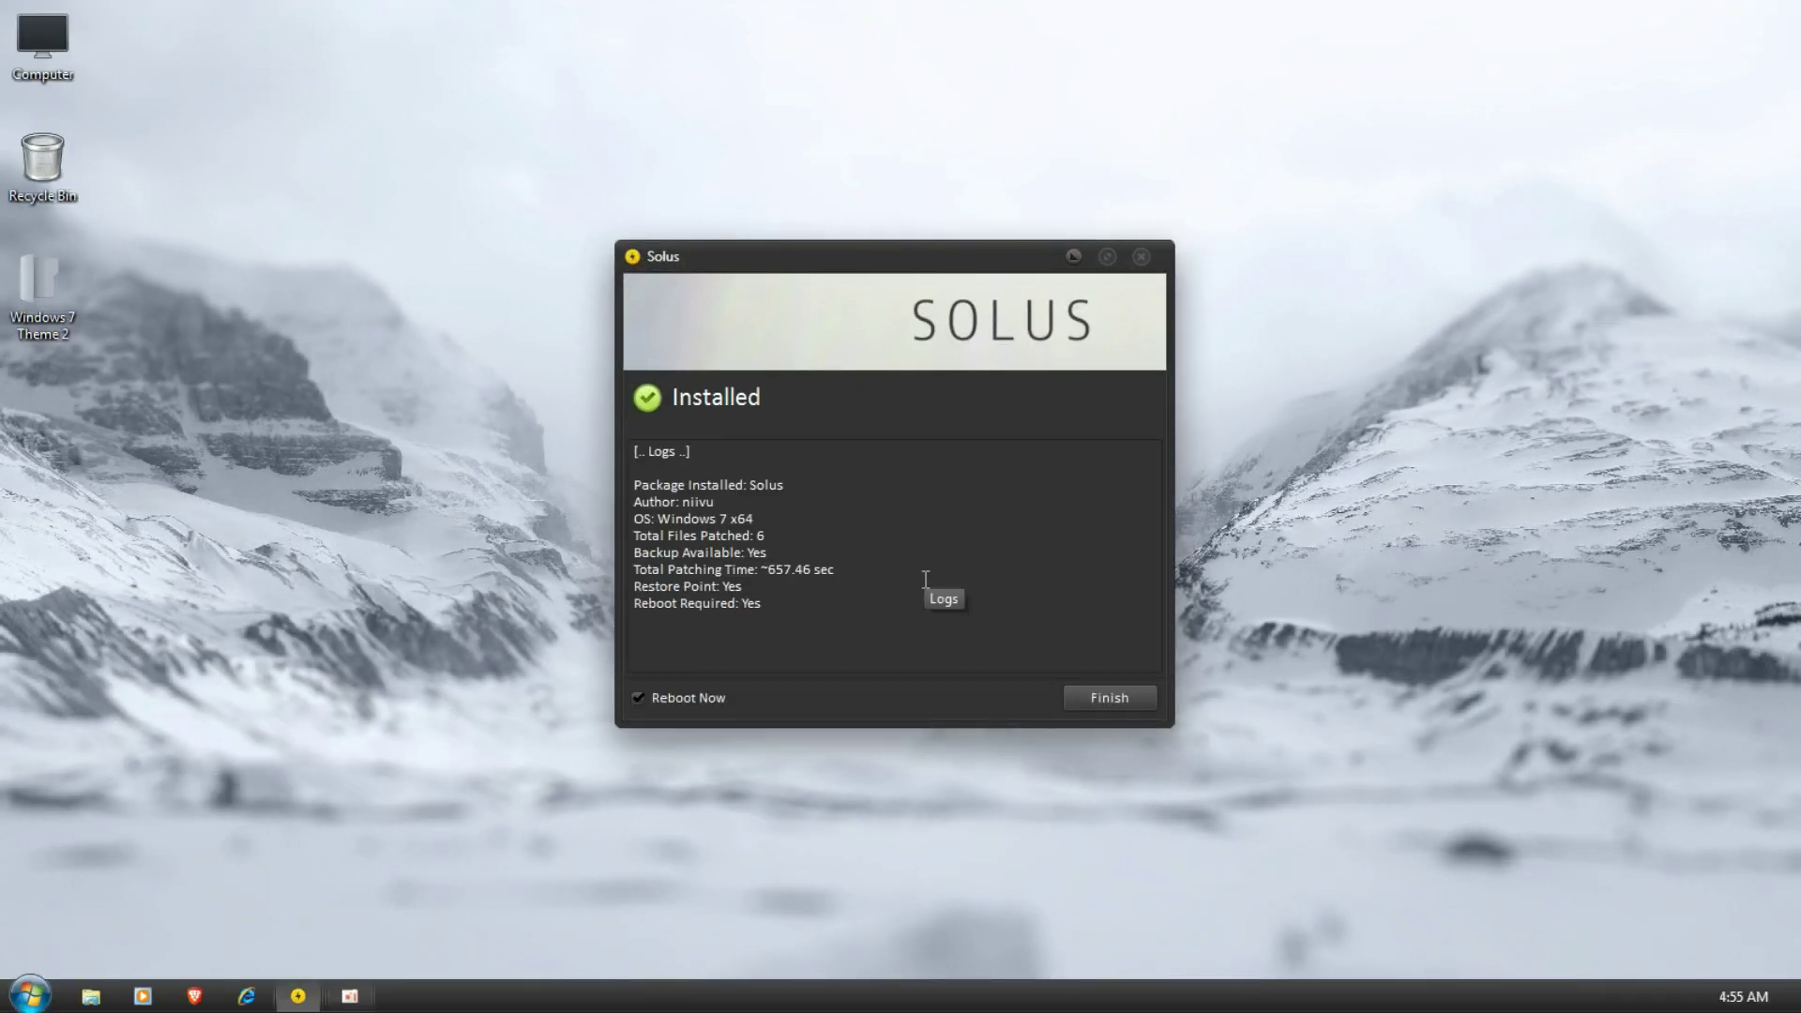
click(1098, 700)
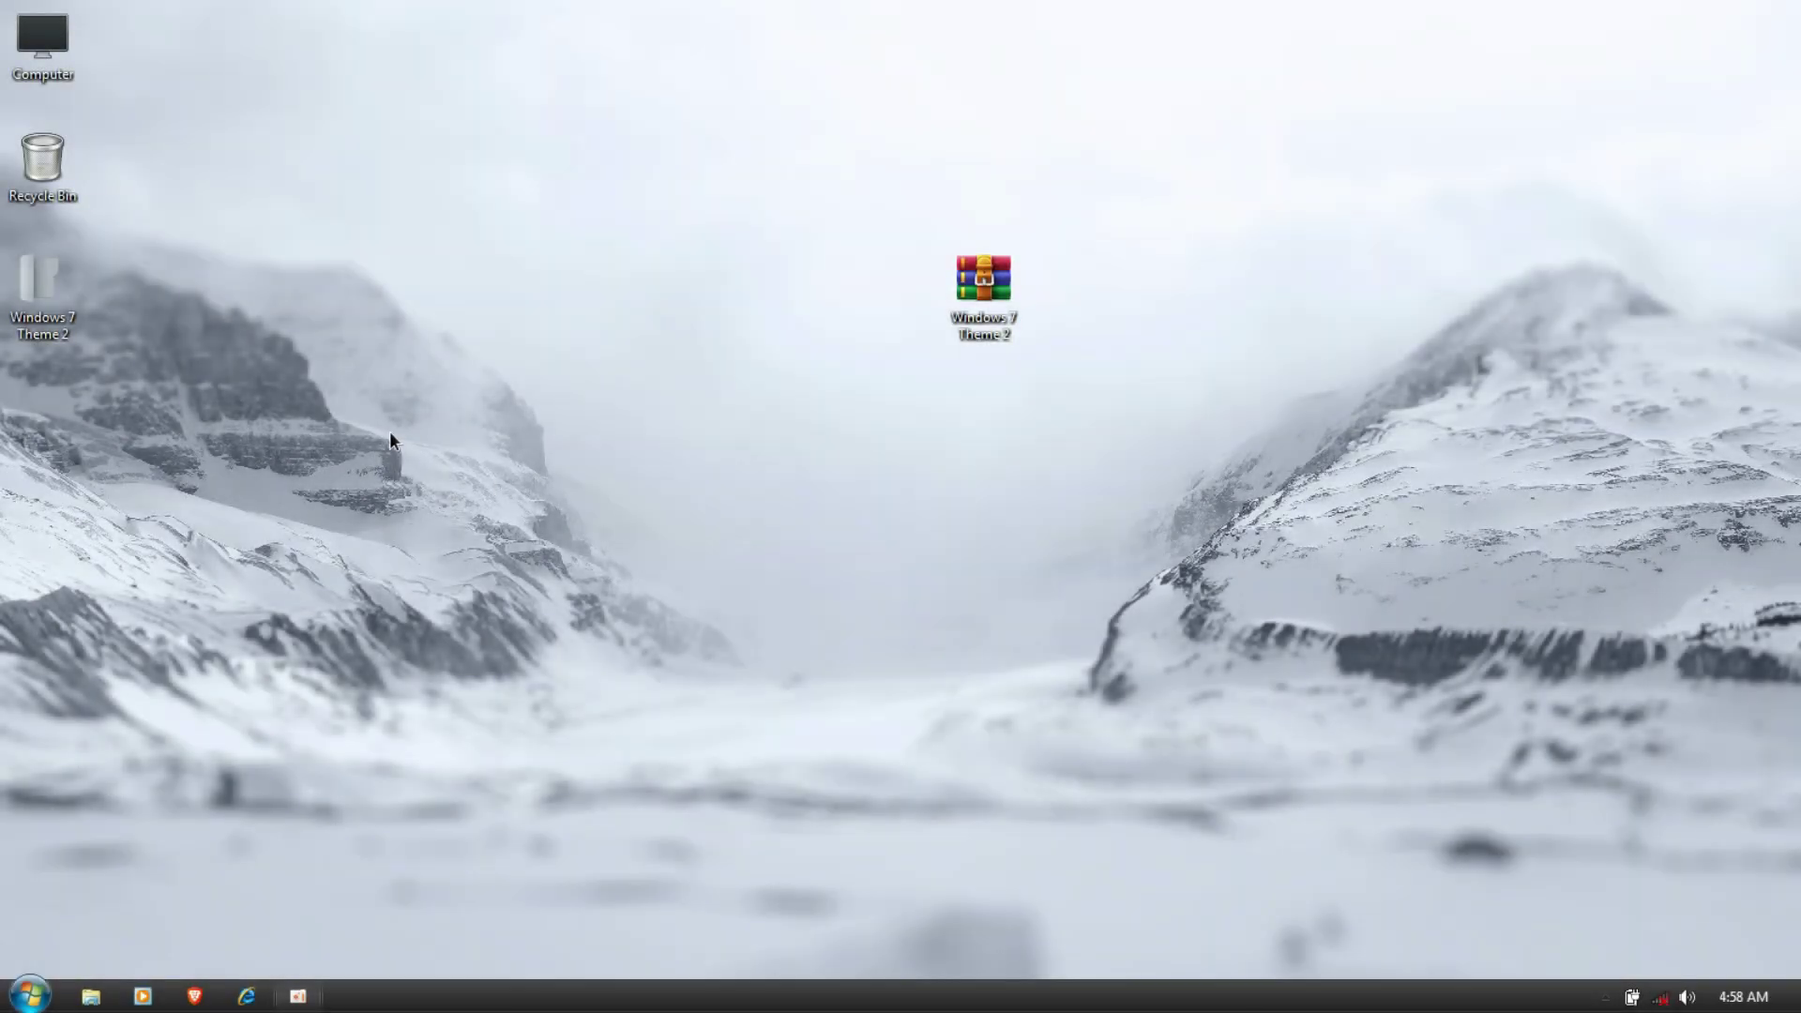
- Examine the new theme and icons in the Computer, Favorites and Libraries folders, then close the folder window
double_click(42, 42)
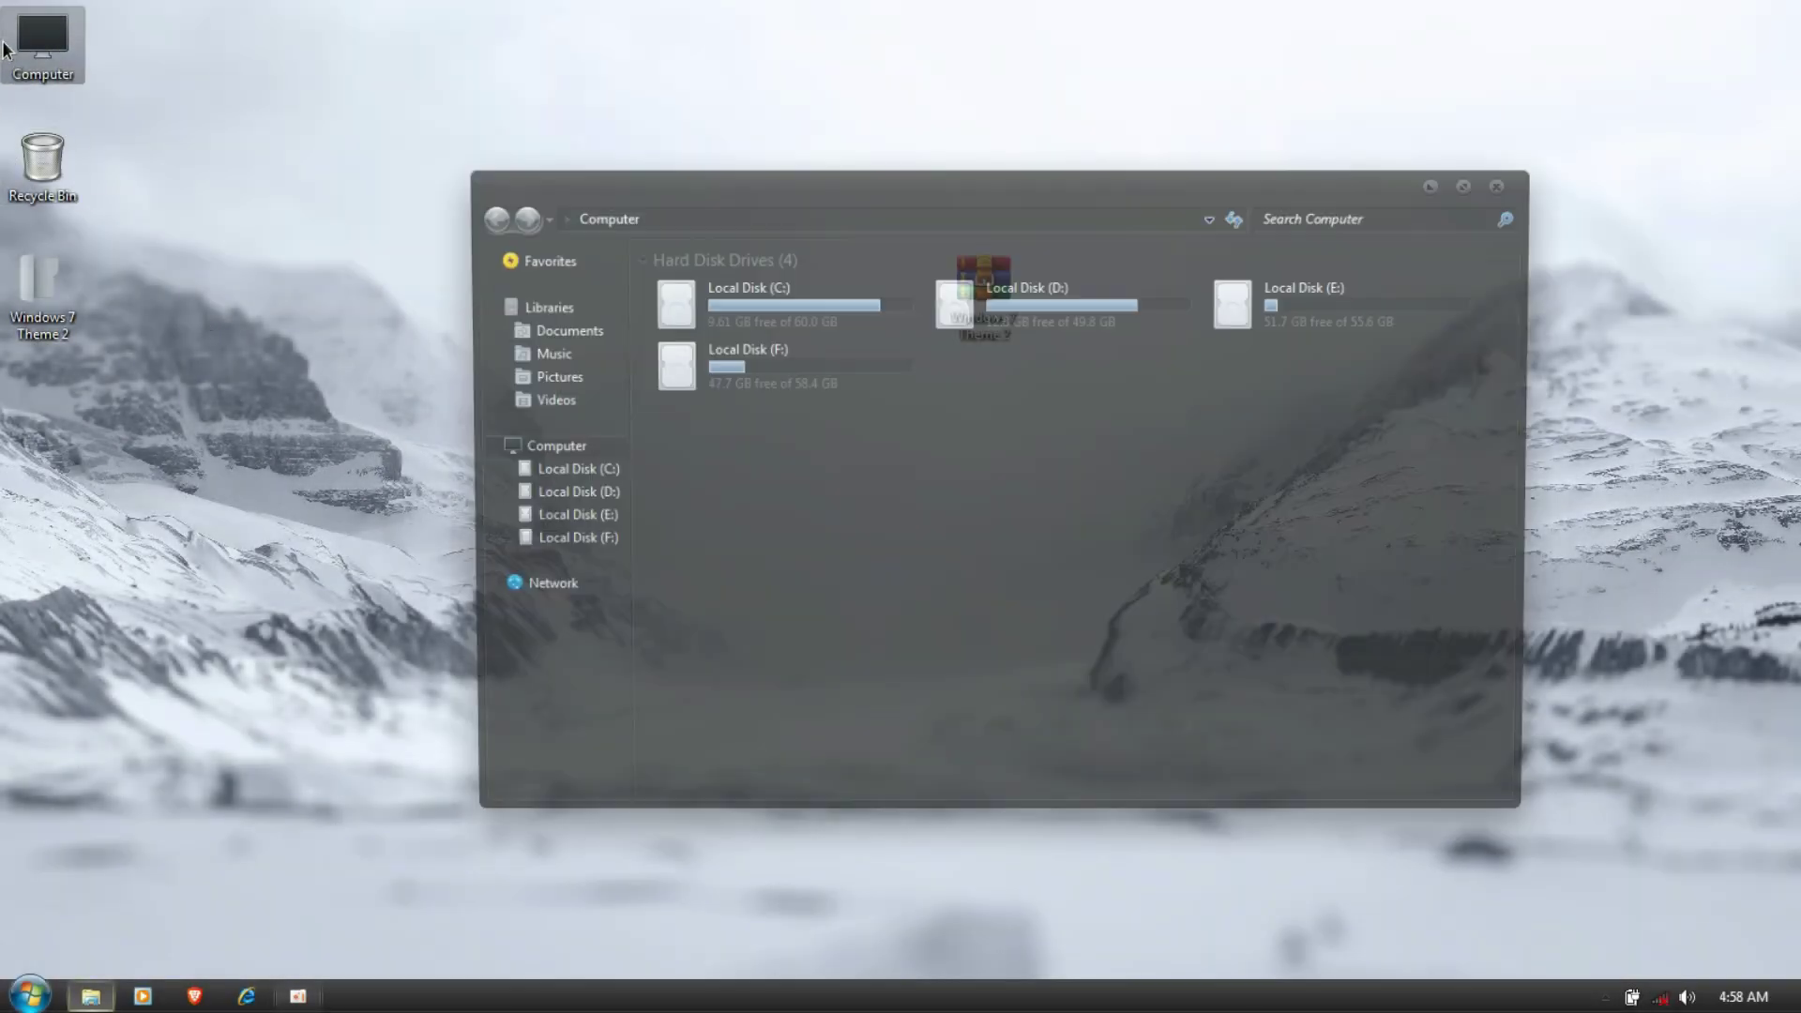
drag(570, 202, 515, 199)
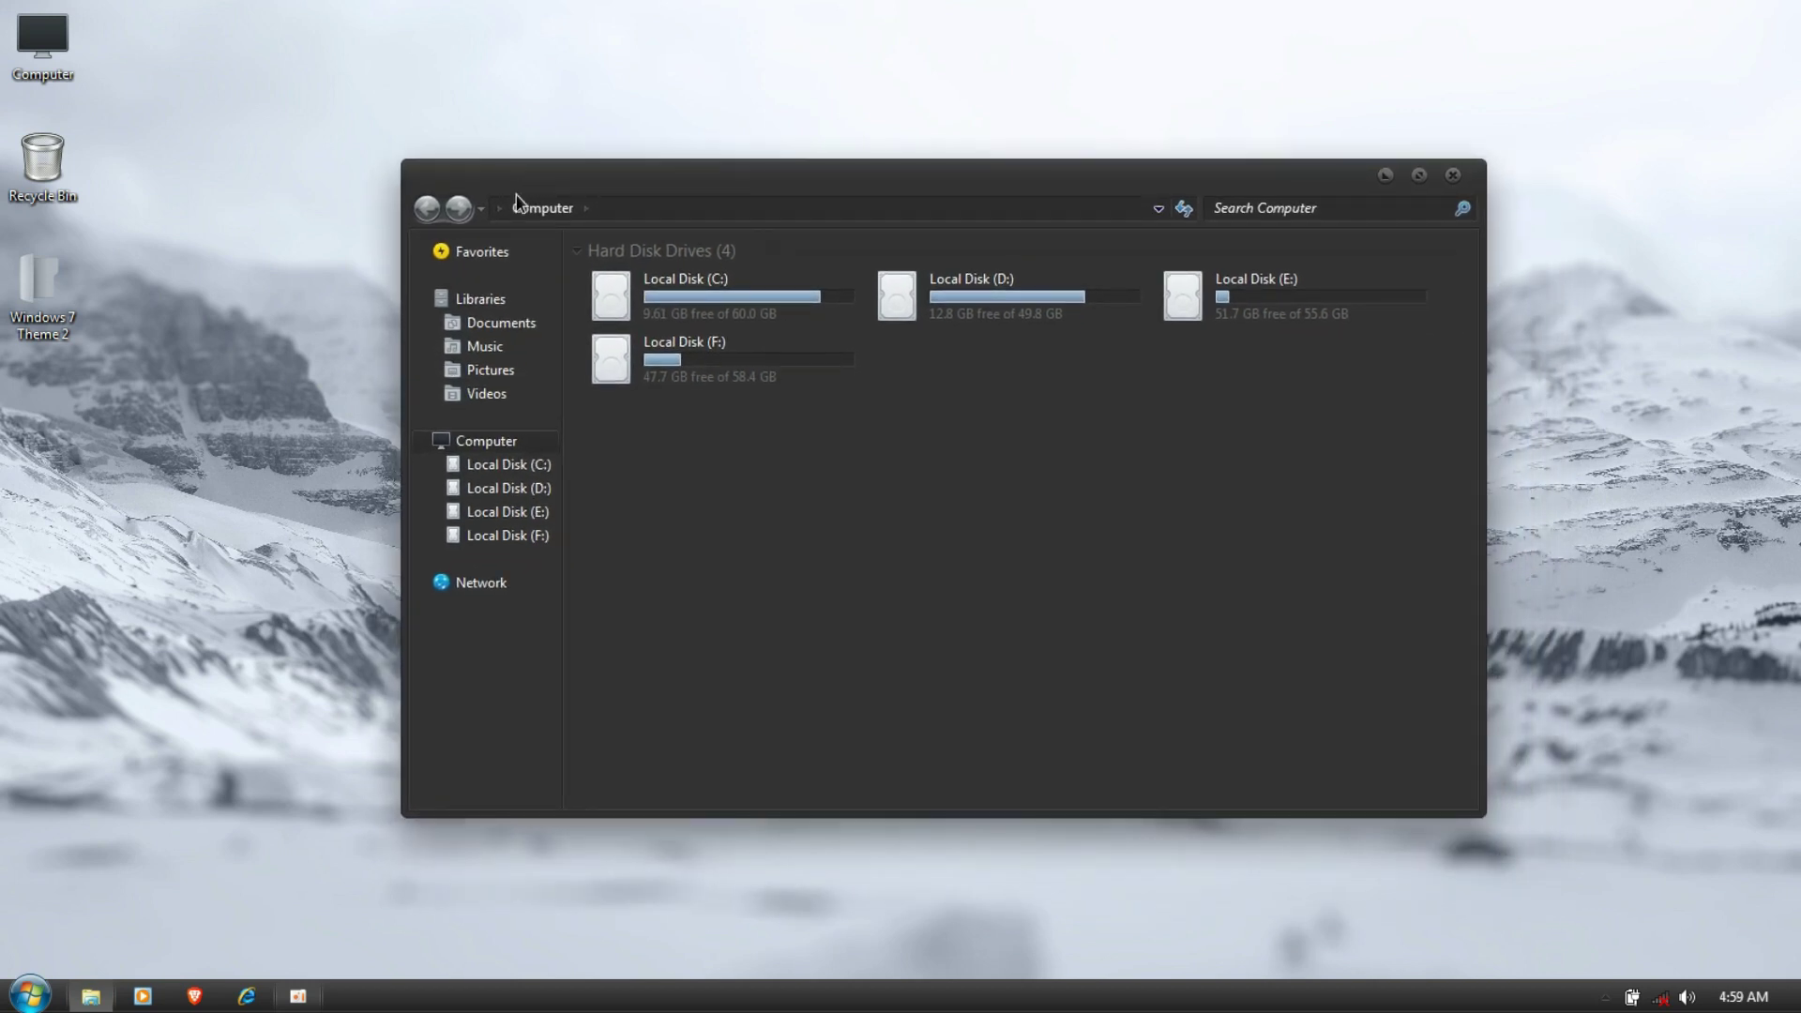
click(482, 252)
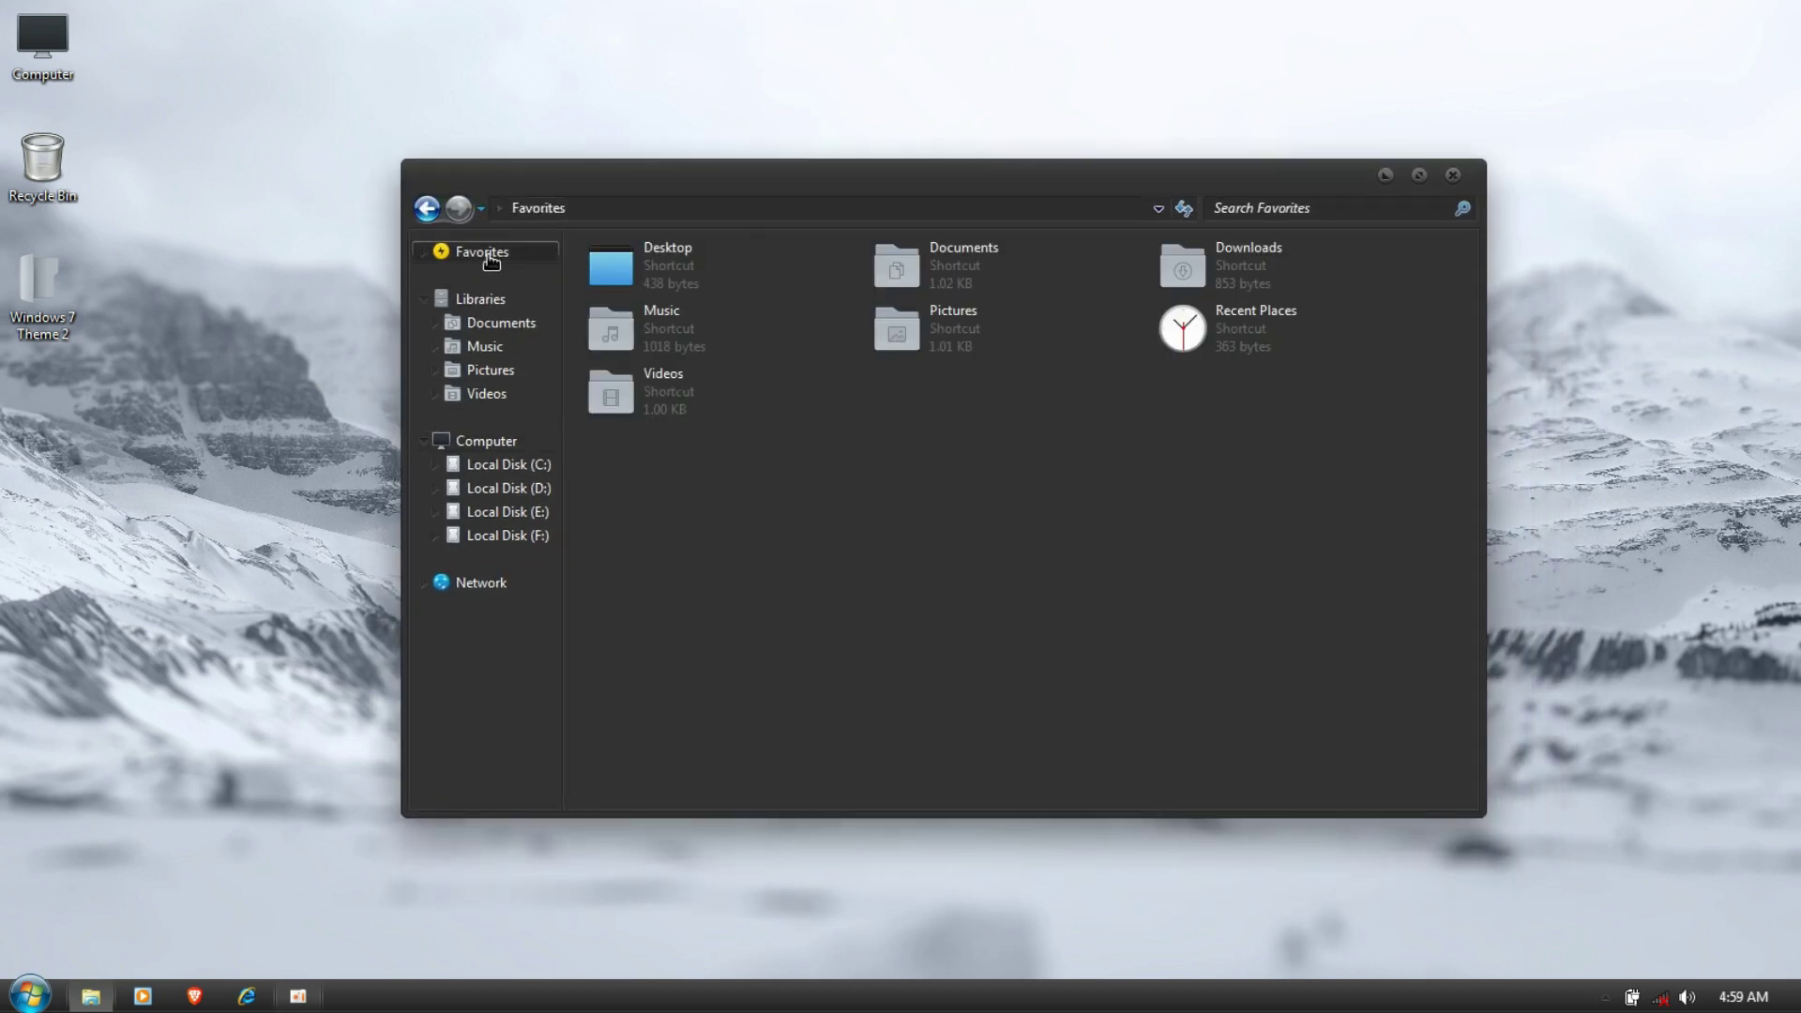
click(499, 301)
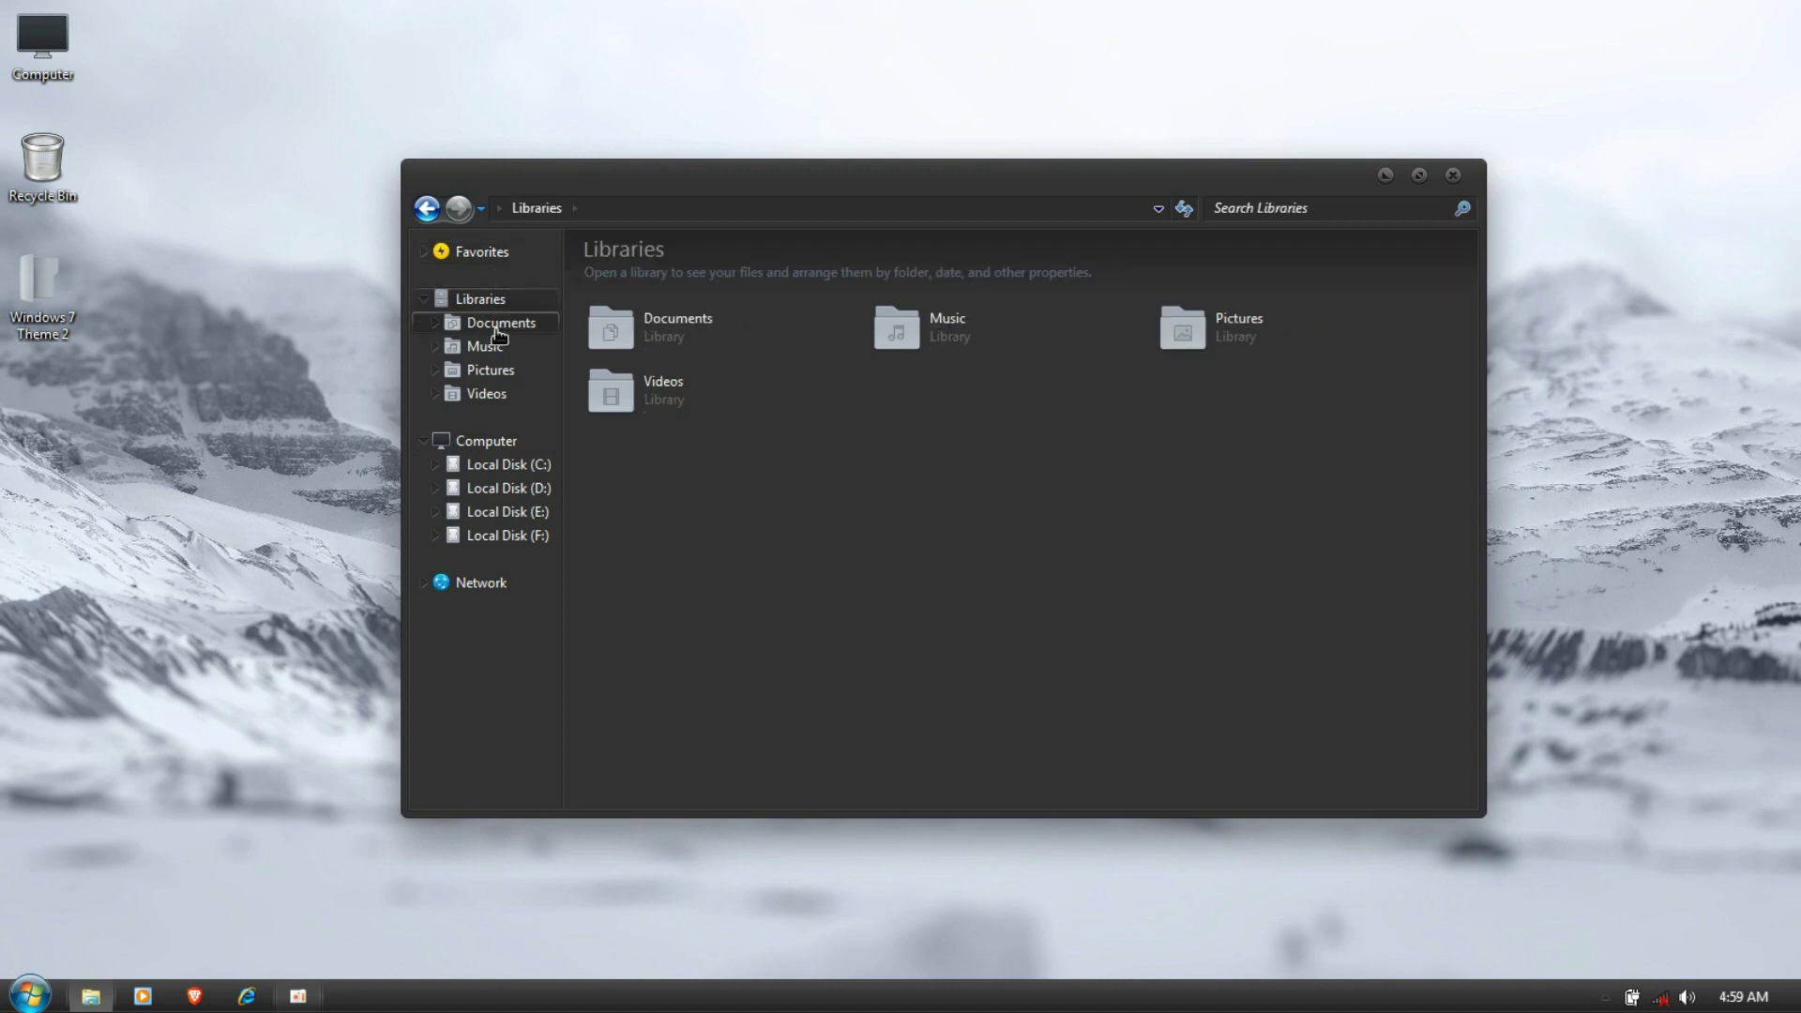
click(508, 444)
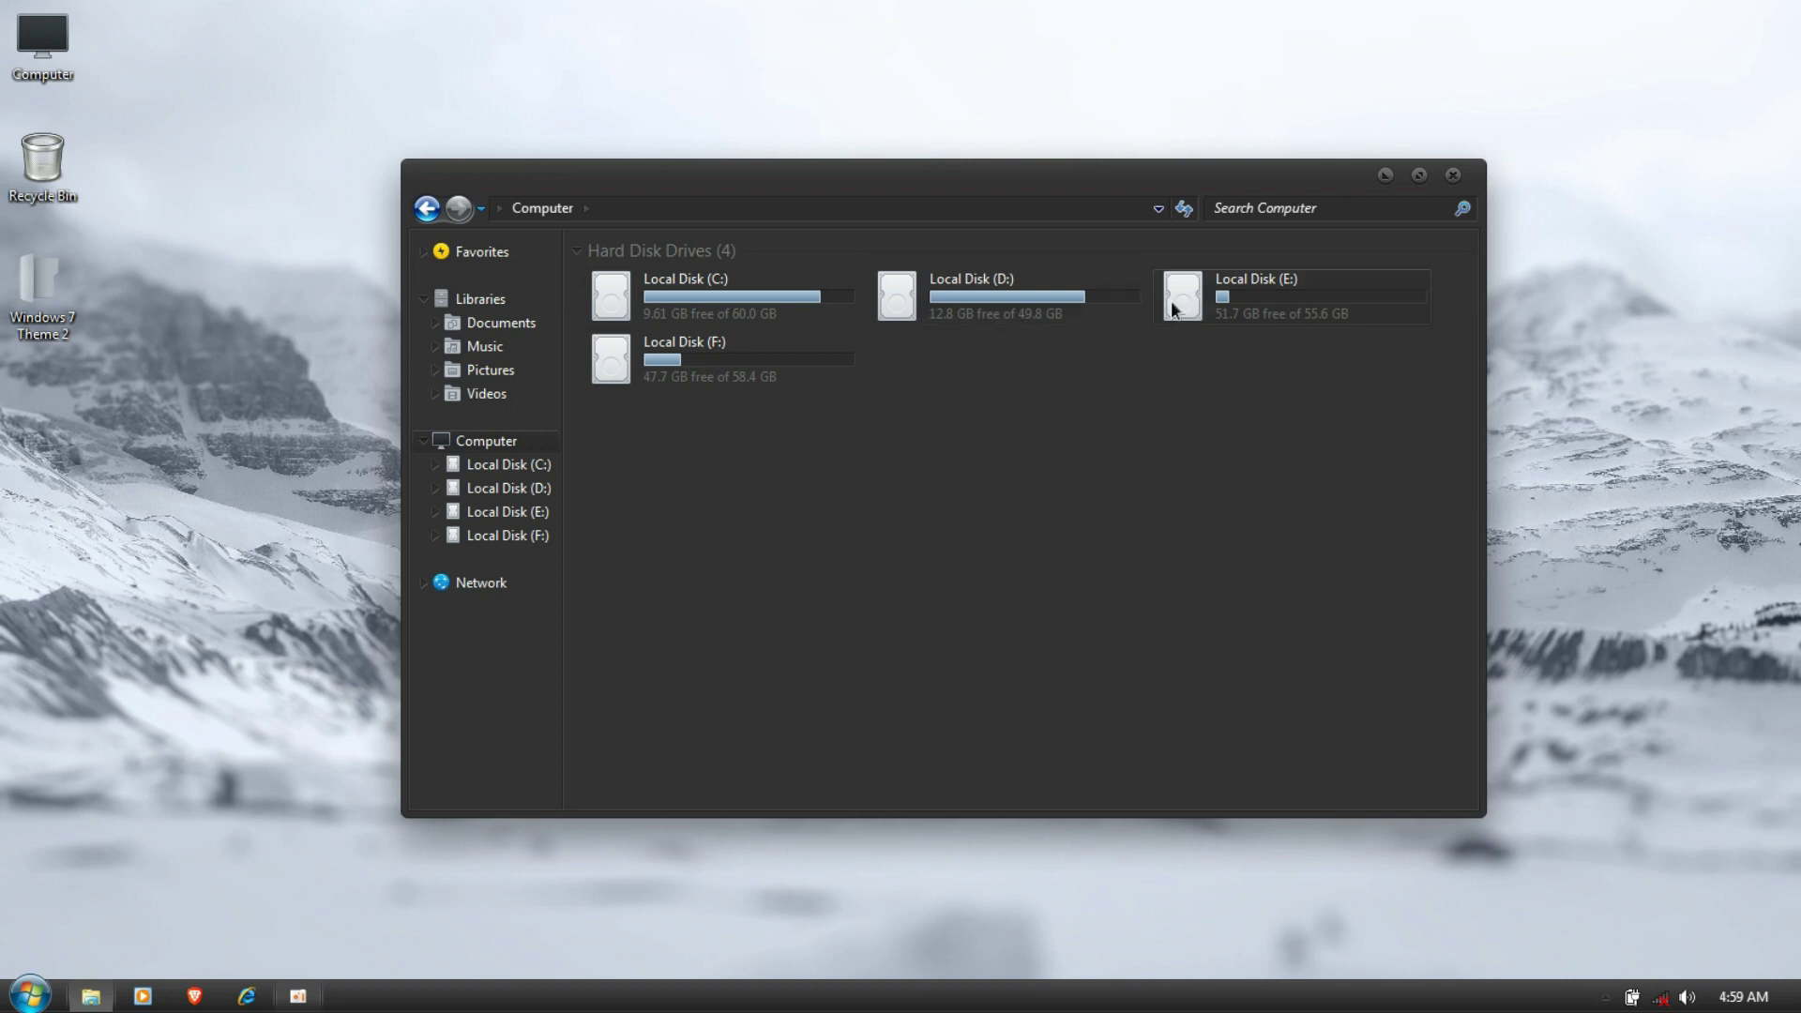
click(1456, 182)
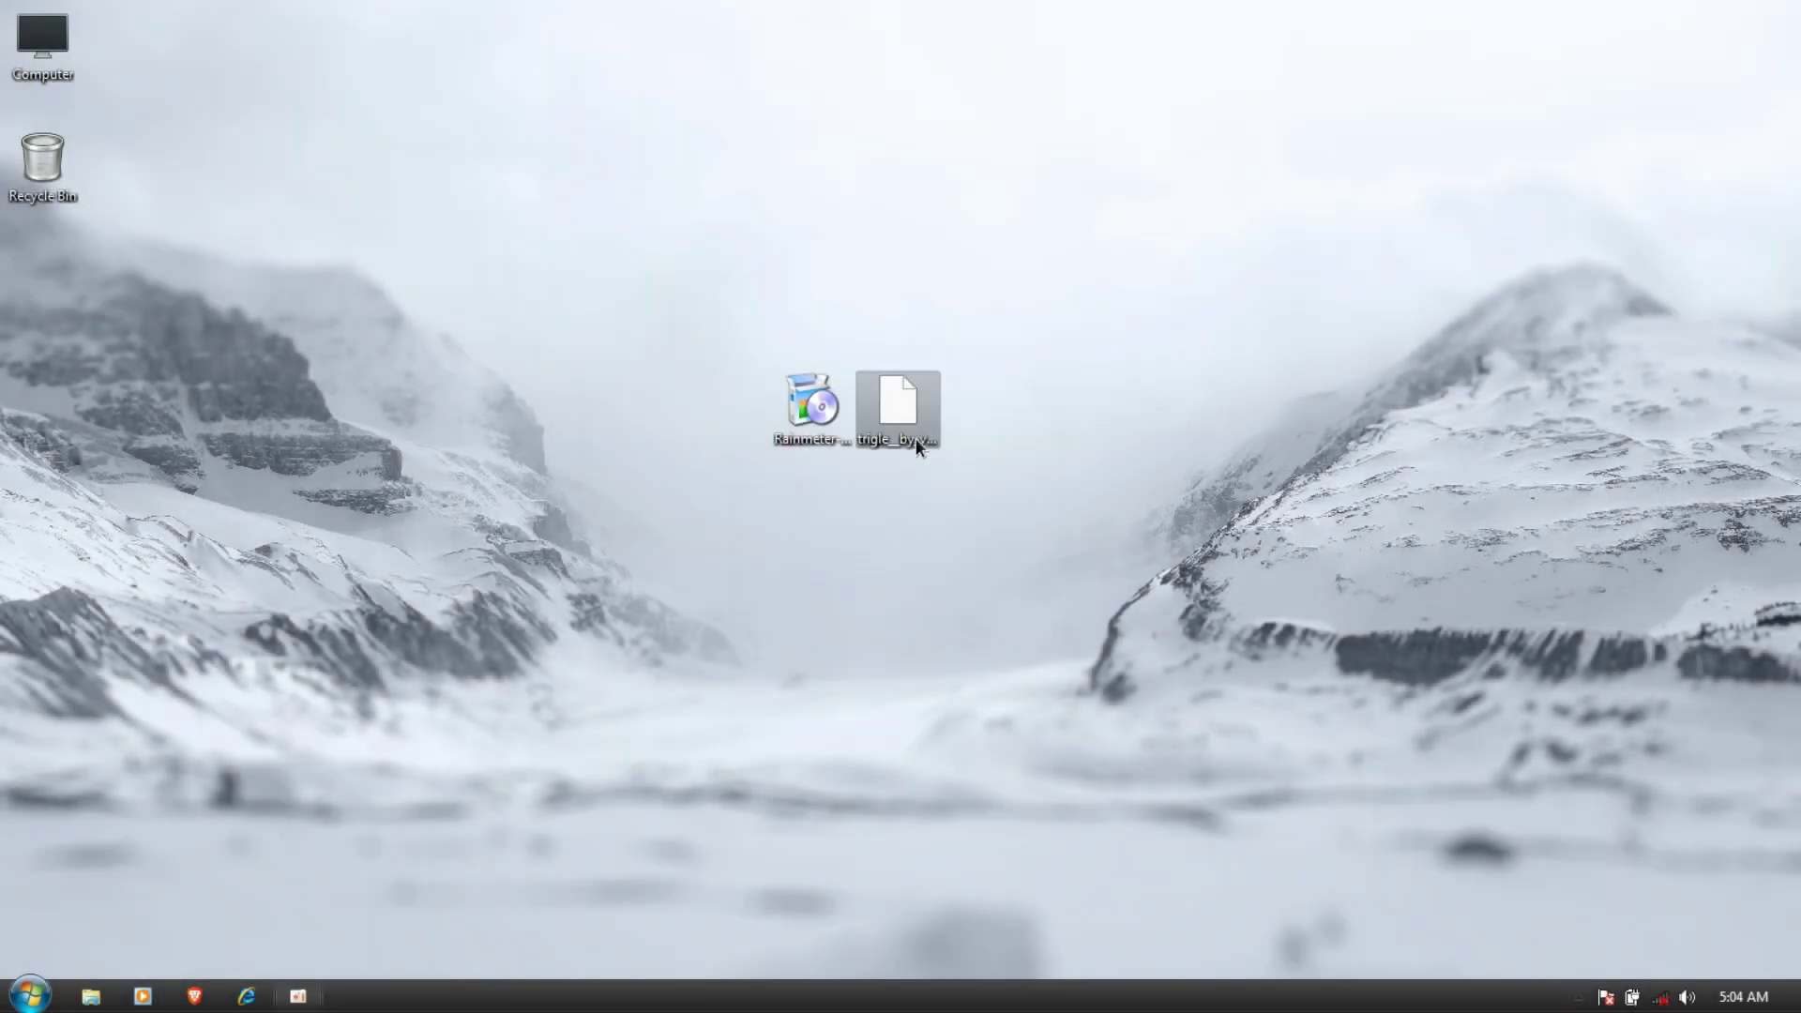
- Install Rainmeter from the desktop installer with the standard install type, the 64-bit version and launch on startup
double_click(816, 404)
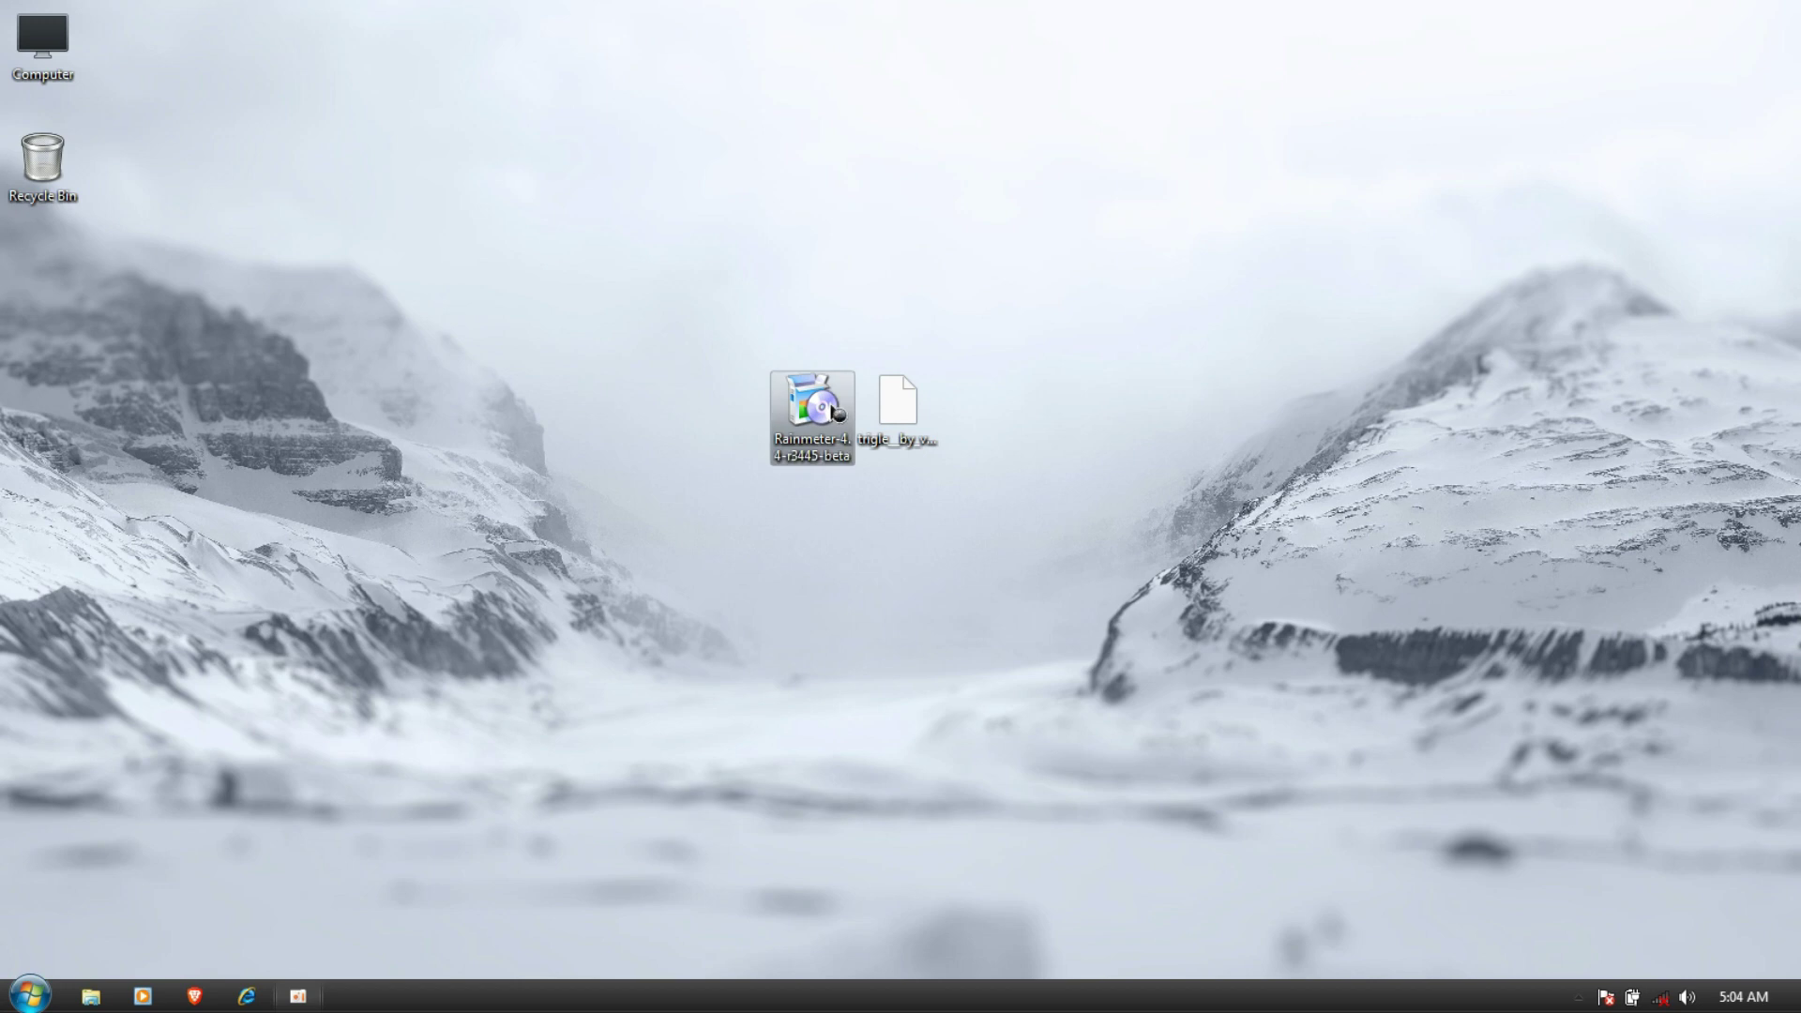
click(910, 556)
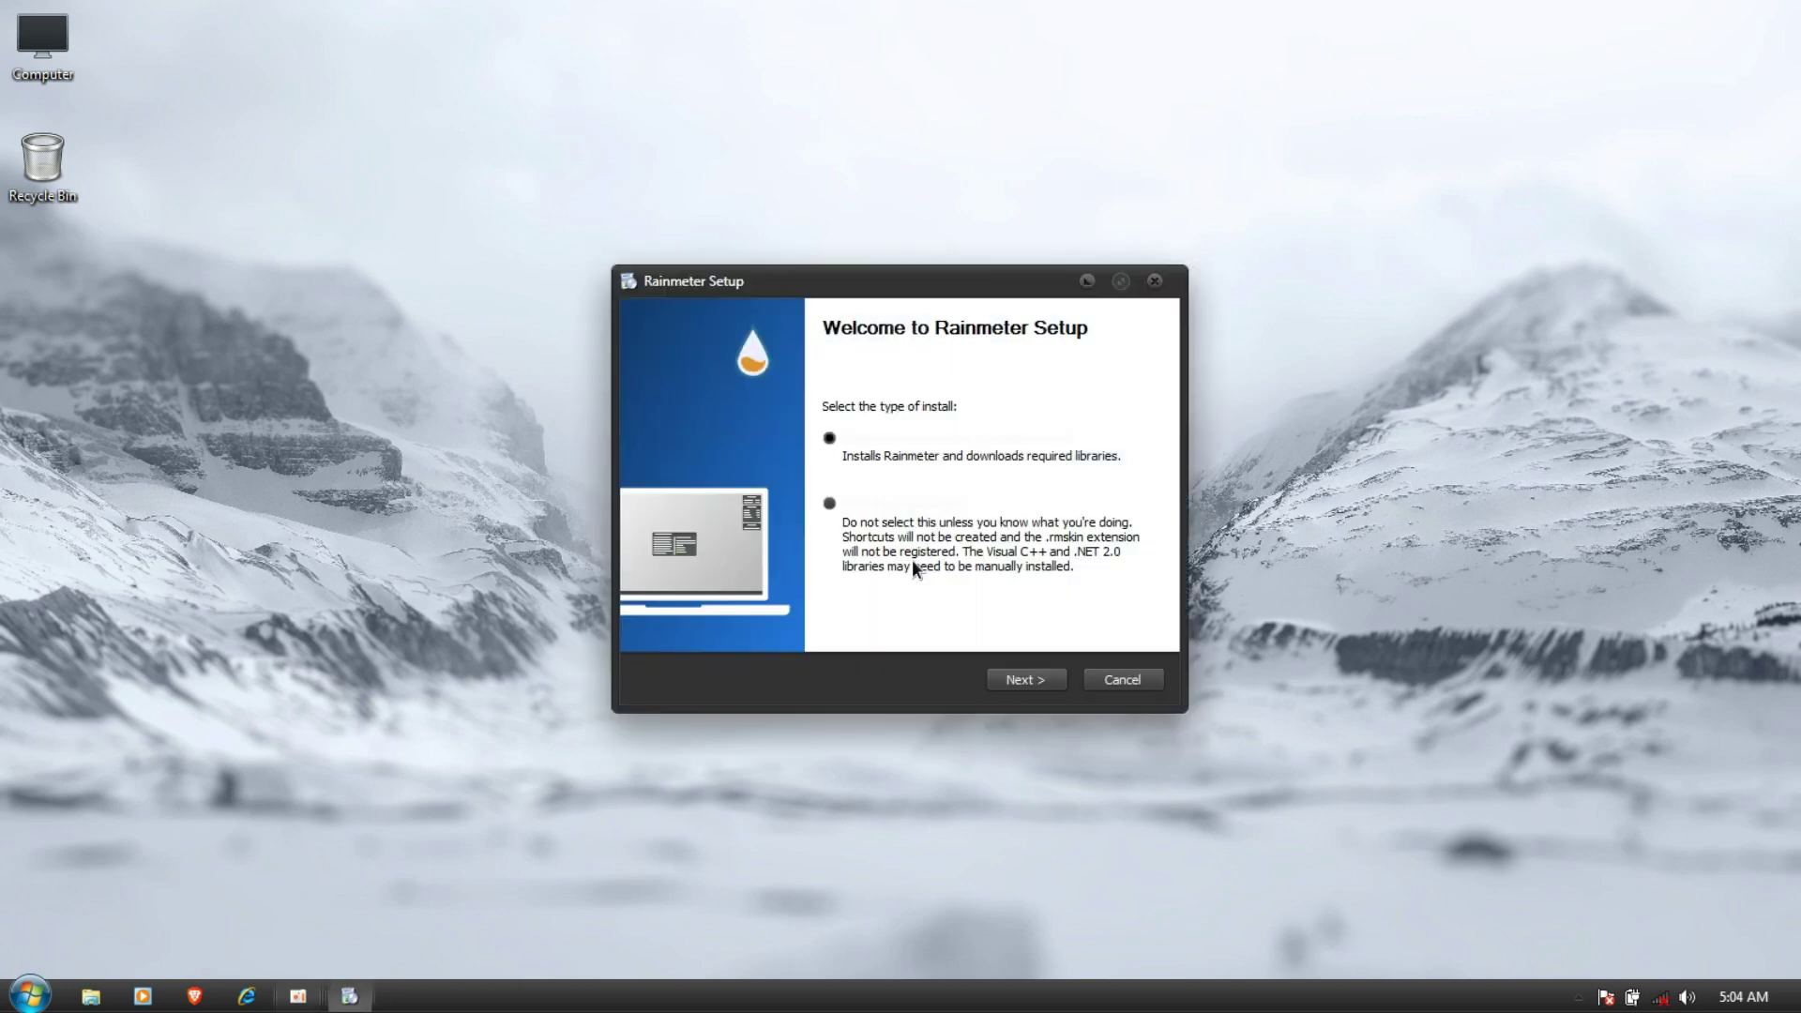
click(1028, 683)
click(1028, 683)
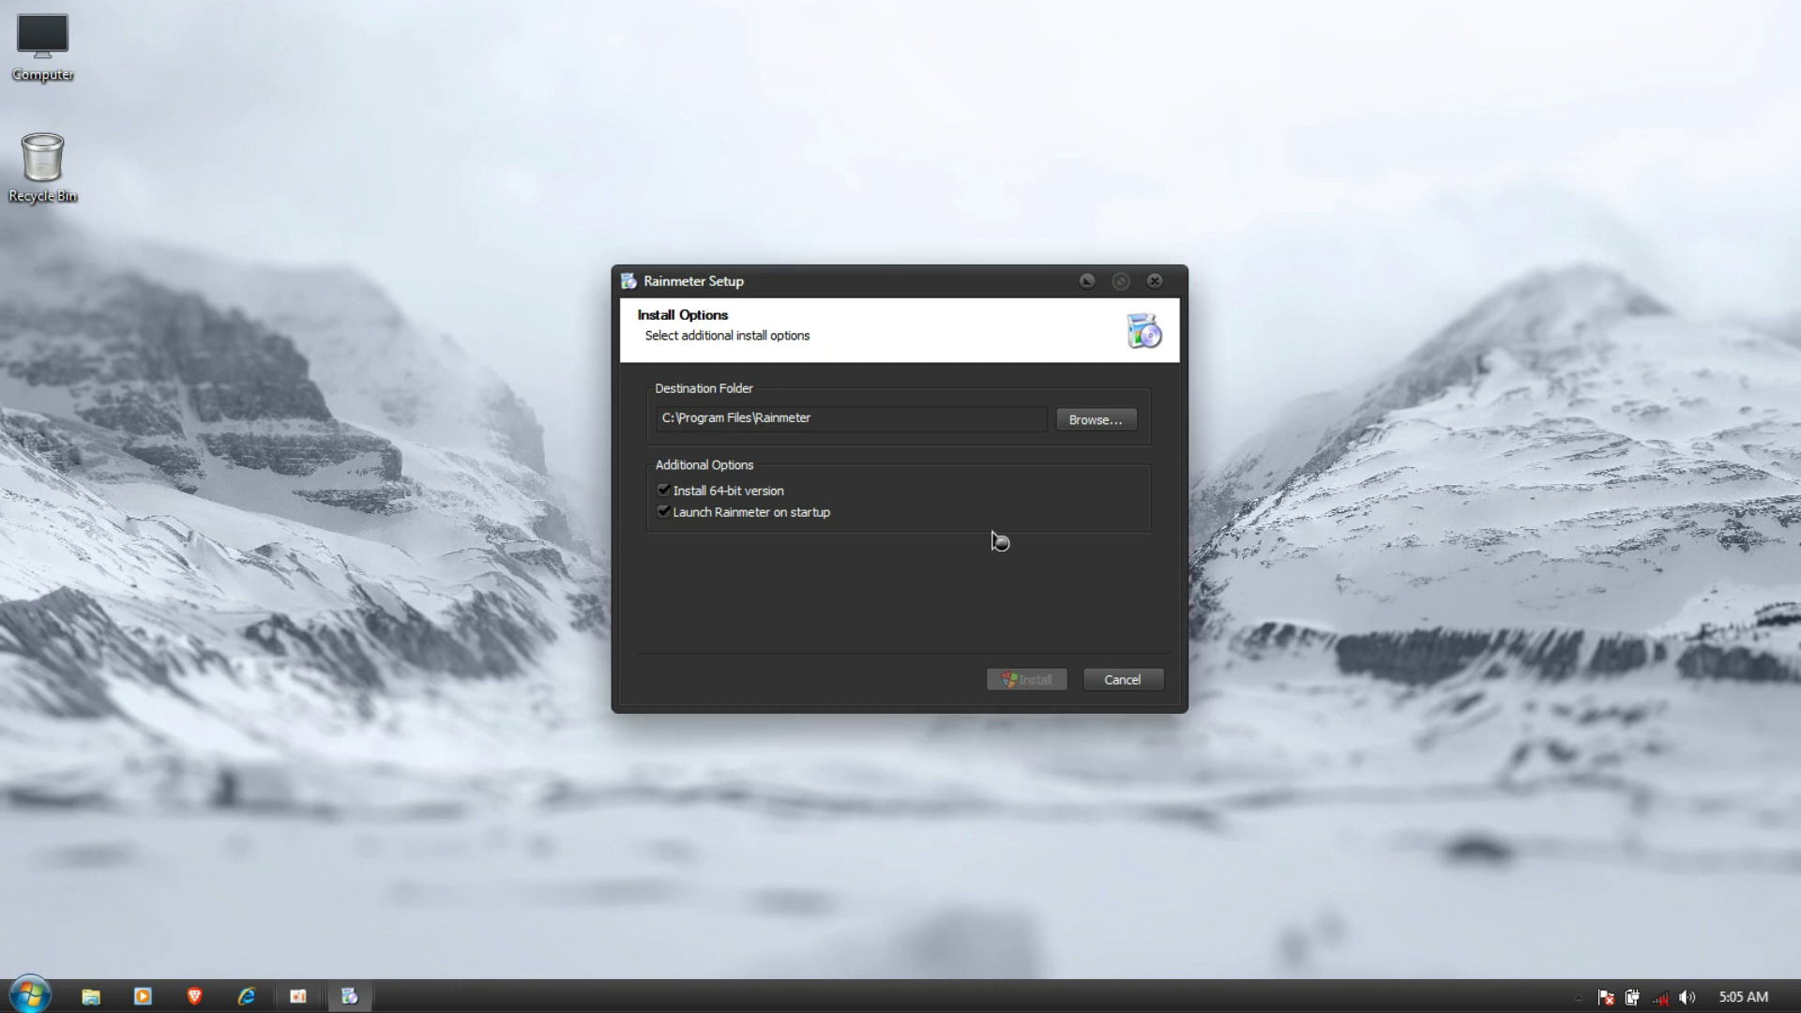
click(1025, 679)
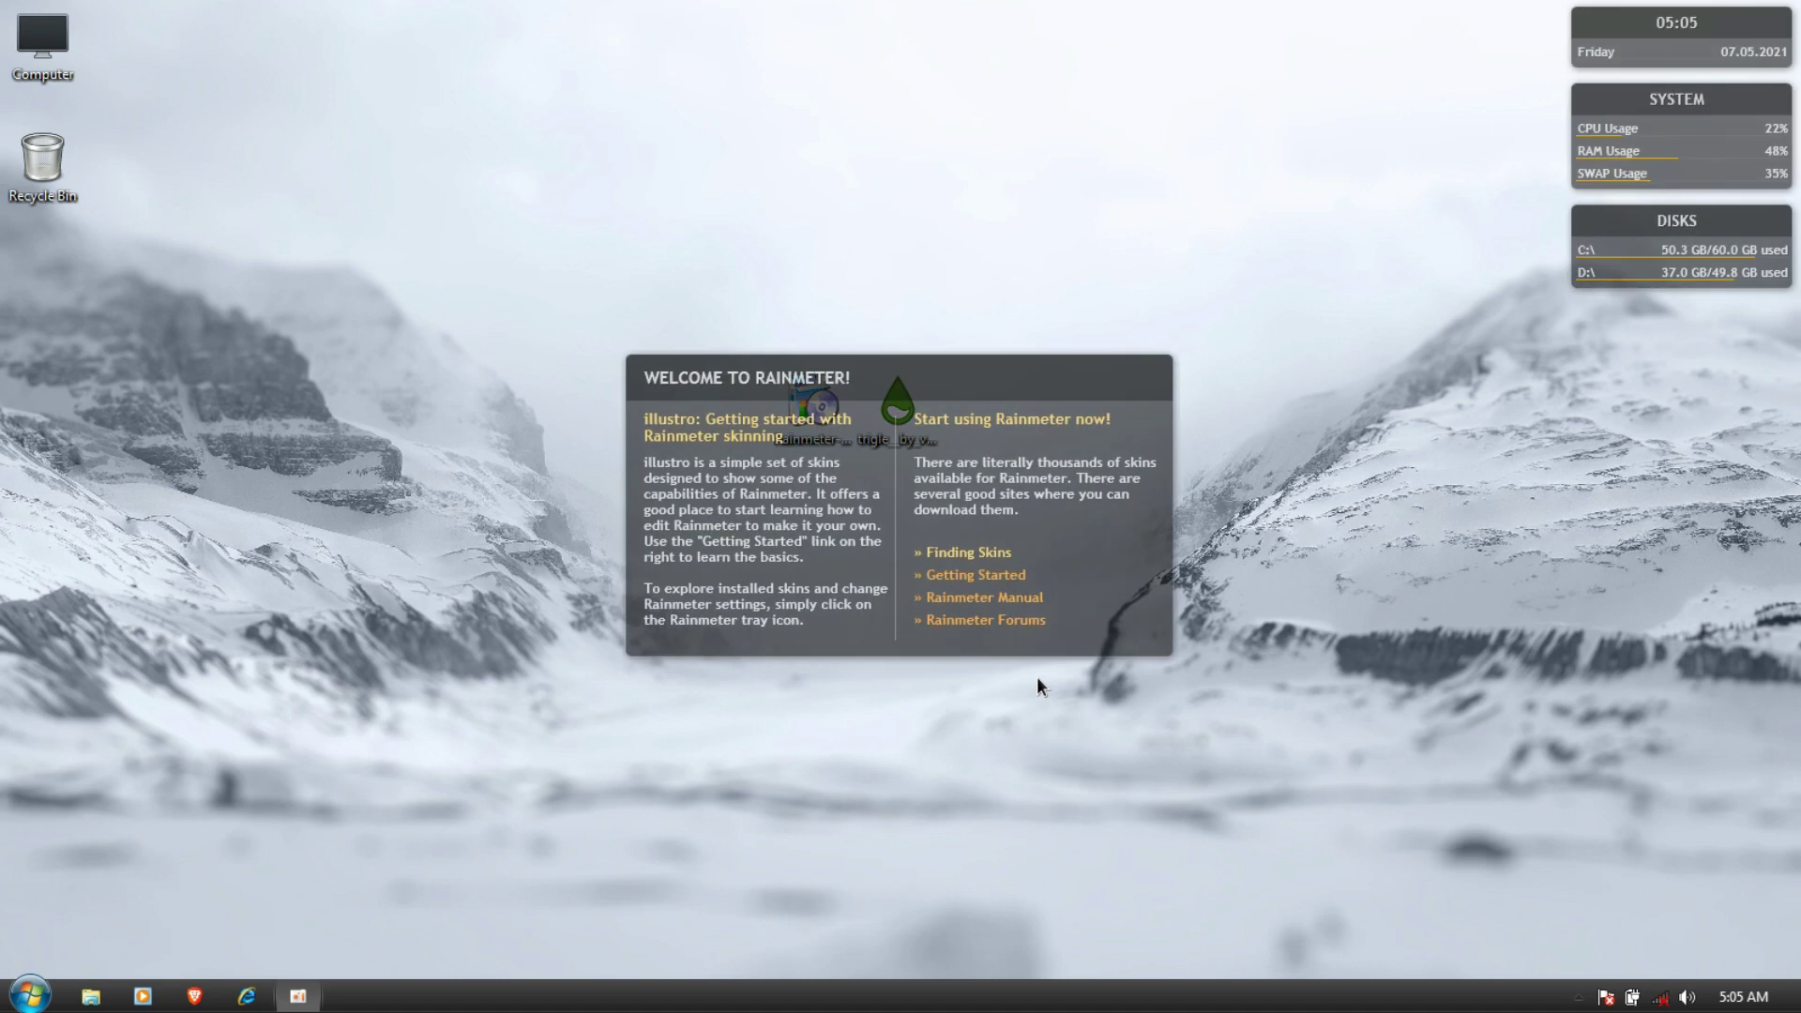
- Unload the default Rainmeter welcome, disks, system and clock skins from the desktop
right_click(1039, 648)
click(1126, 898)
right_click(1599, 276)
click(1679, 534)
right_click(1606, 159)
click(1679, 417)
right_click(1623, 38)
click(1660, 301)
- Install the Trigle skin package from the desktop and apply its included layout
double_click(923, 432)
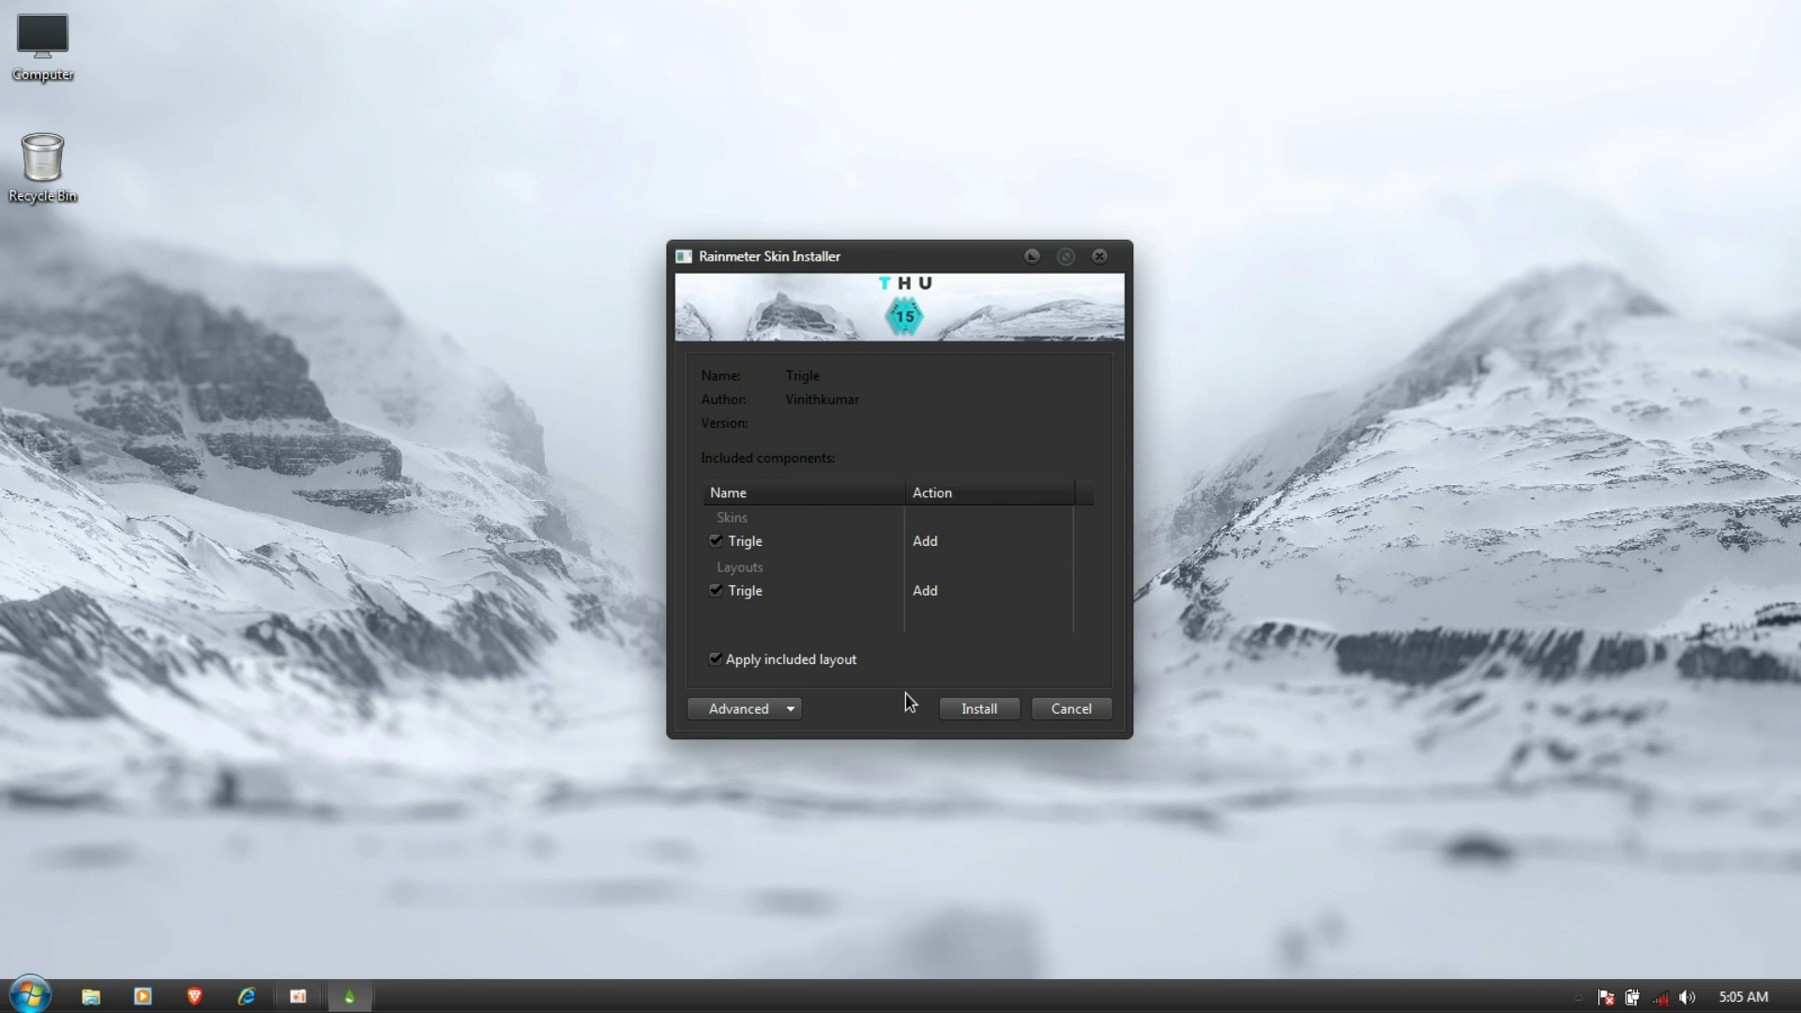
click(970, 713)
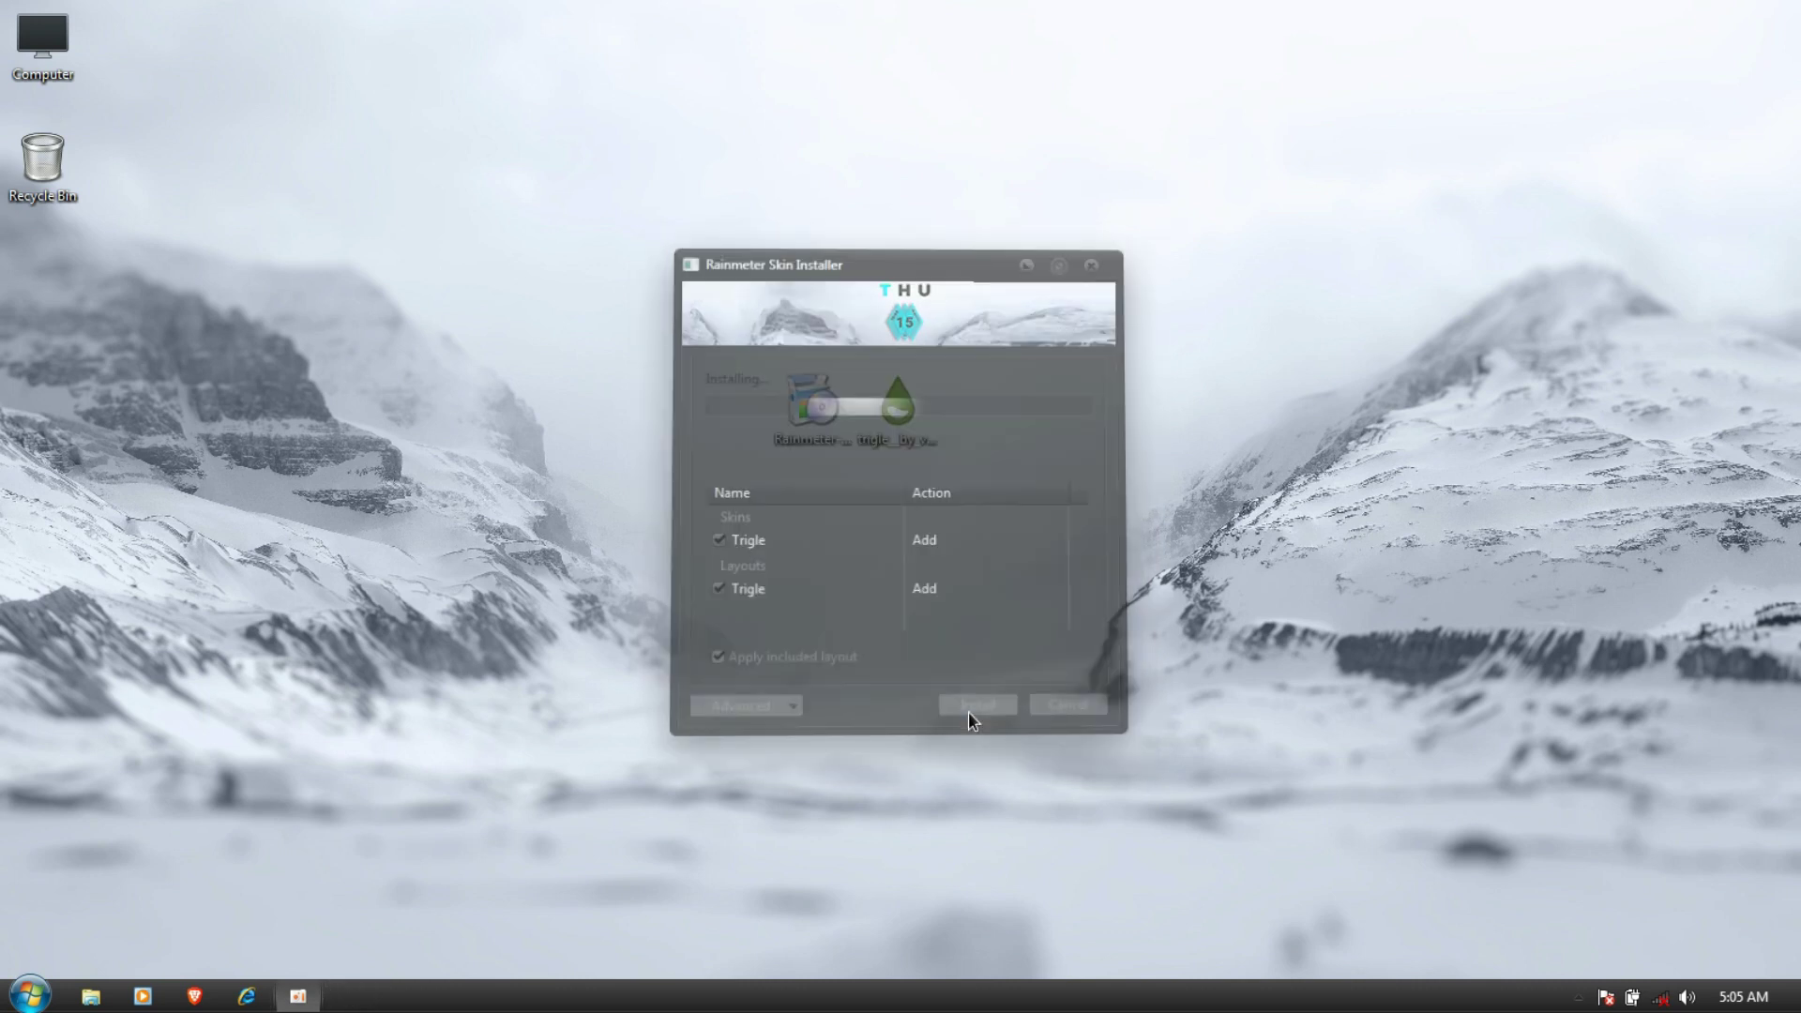
- Hide all desktop icons
right_click(1130, 379)
mouse_move(1337, 427)
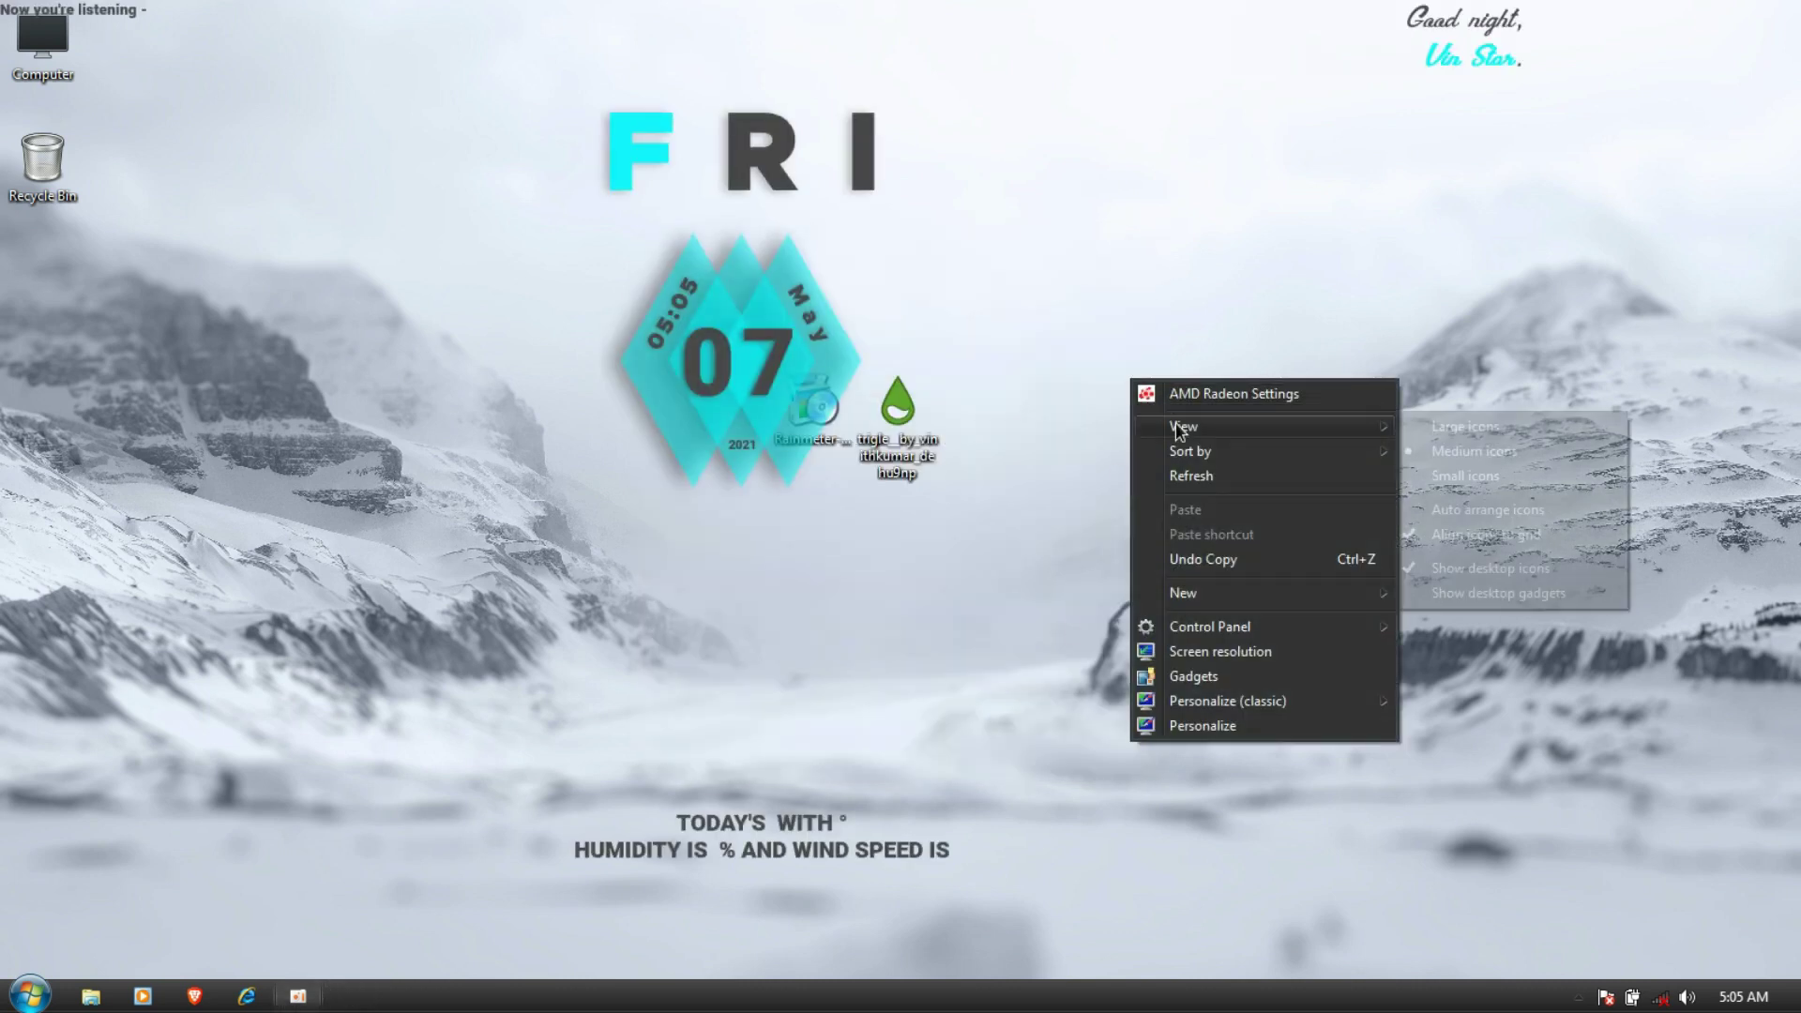
click(1418, 600)
right_click(1418, 602)
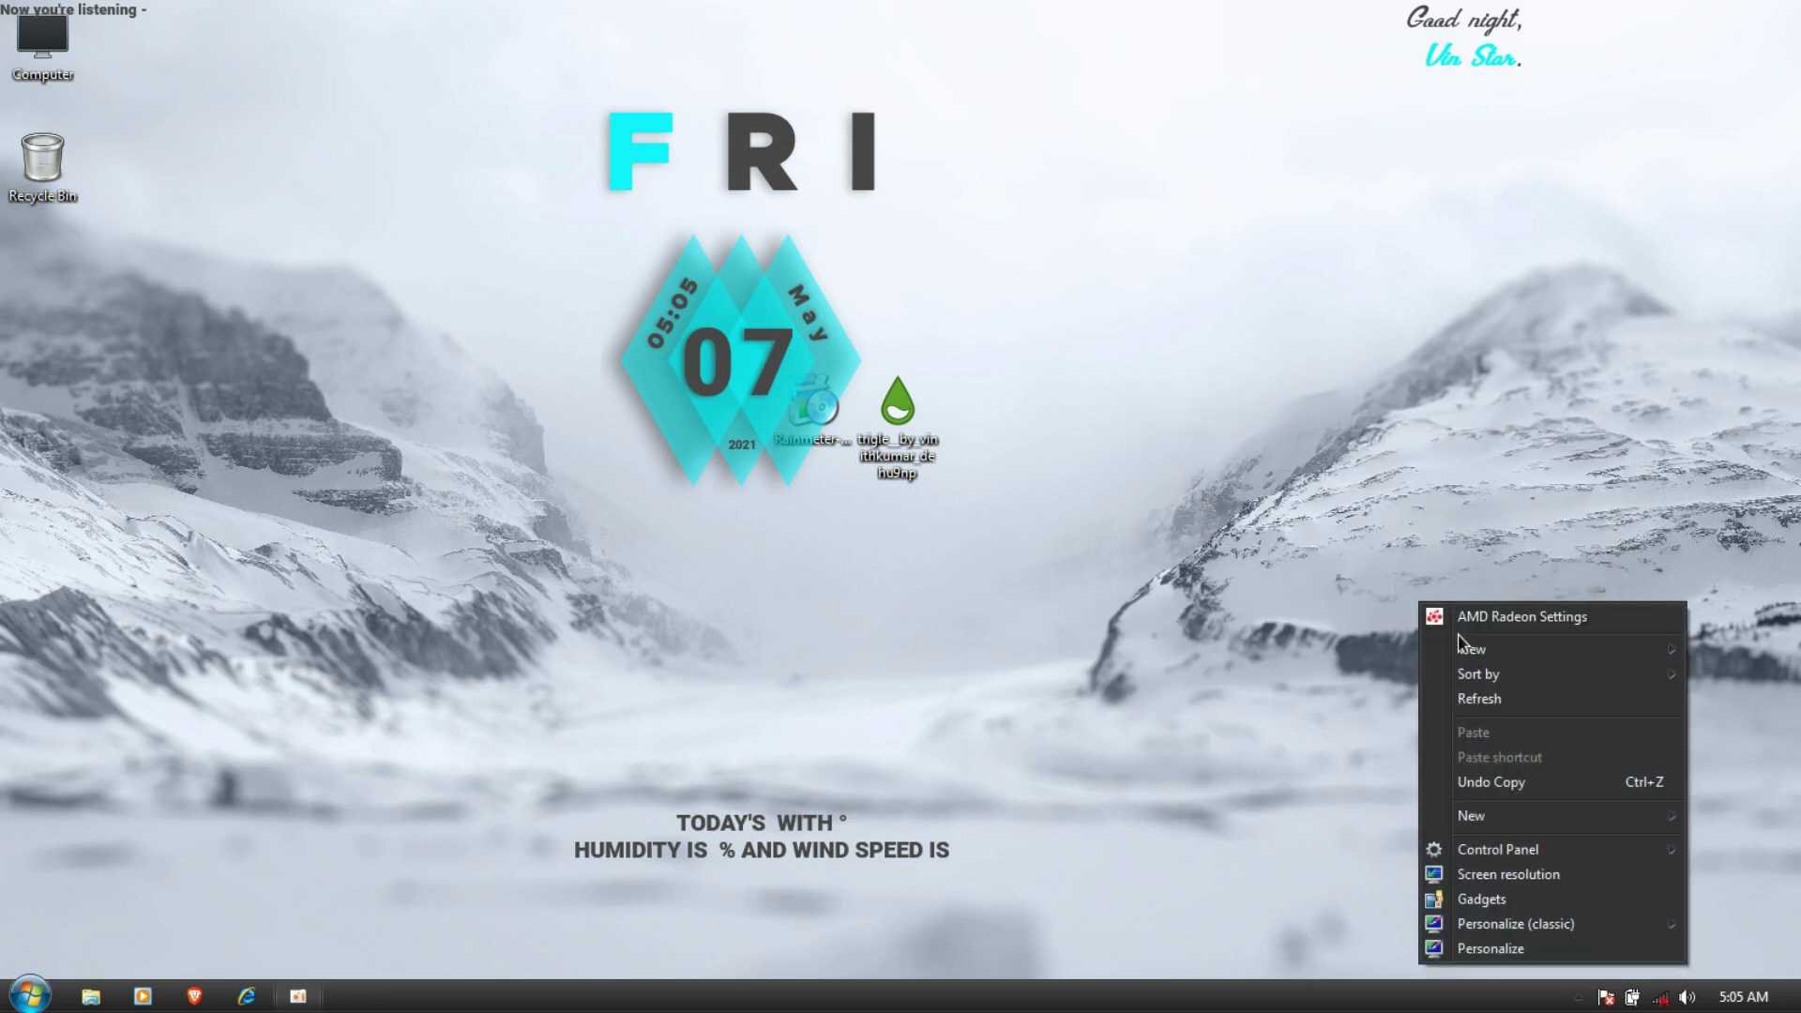
mouse_move(1501, 649)
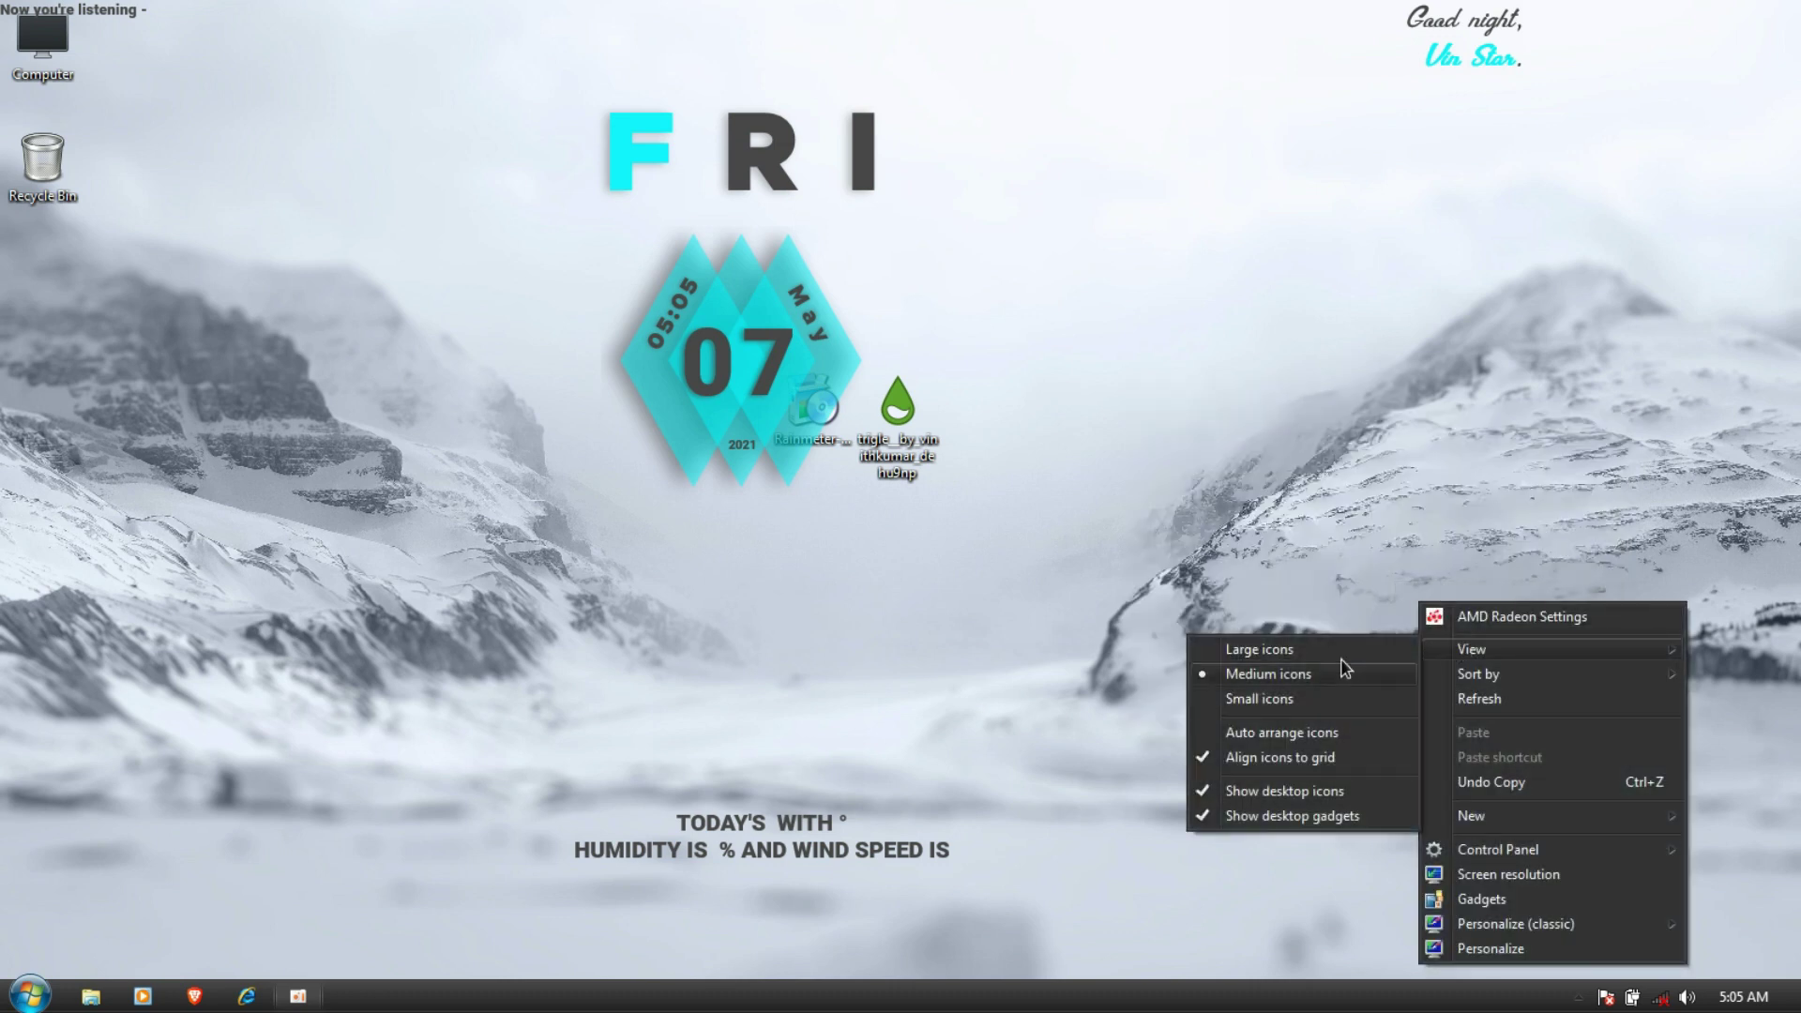
click(1281, 792)
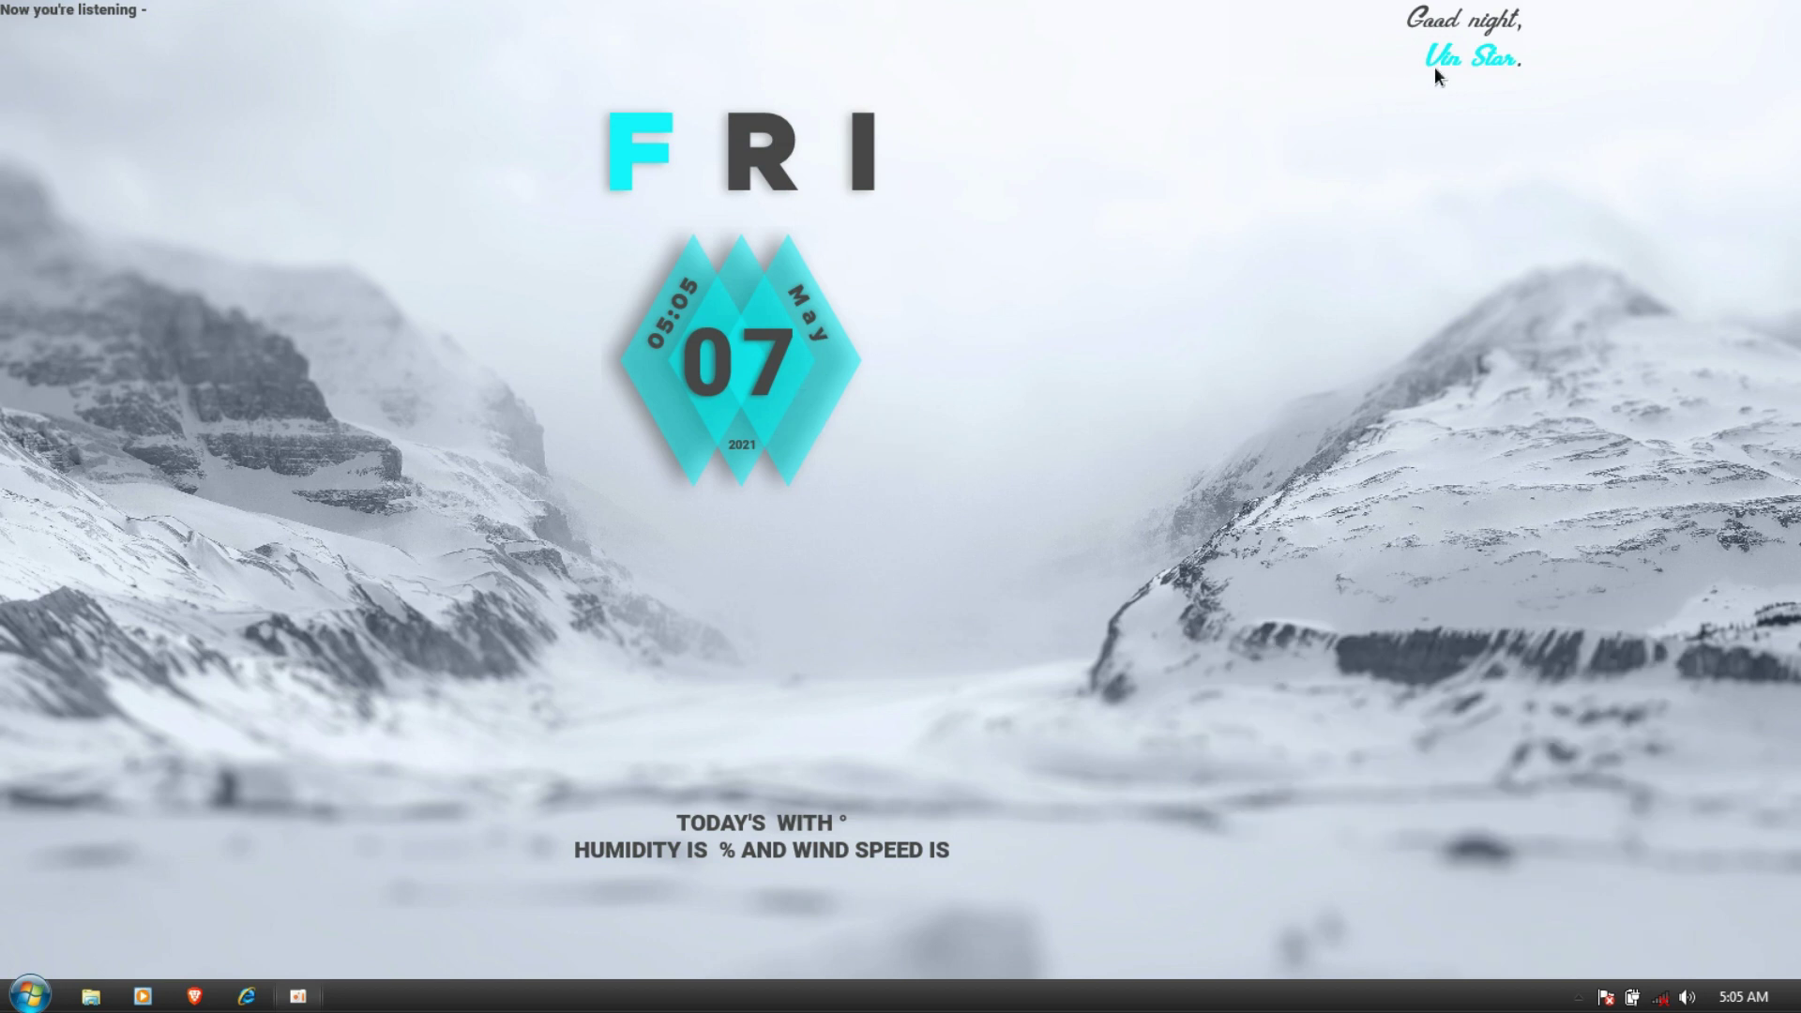
- Move the greeting skin to the desktop's upper-right corner and the date and clock skin to its centre
drag(1510, 58, 1736, 59)
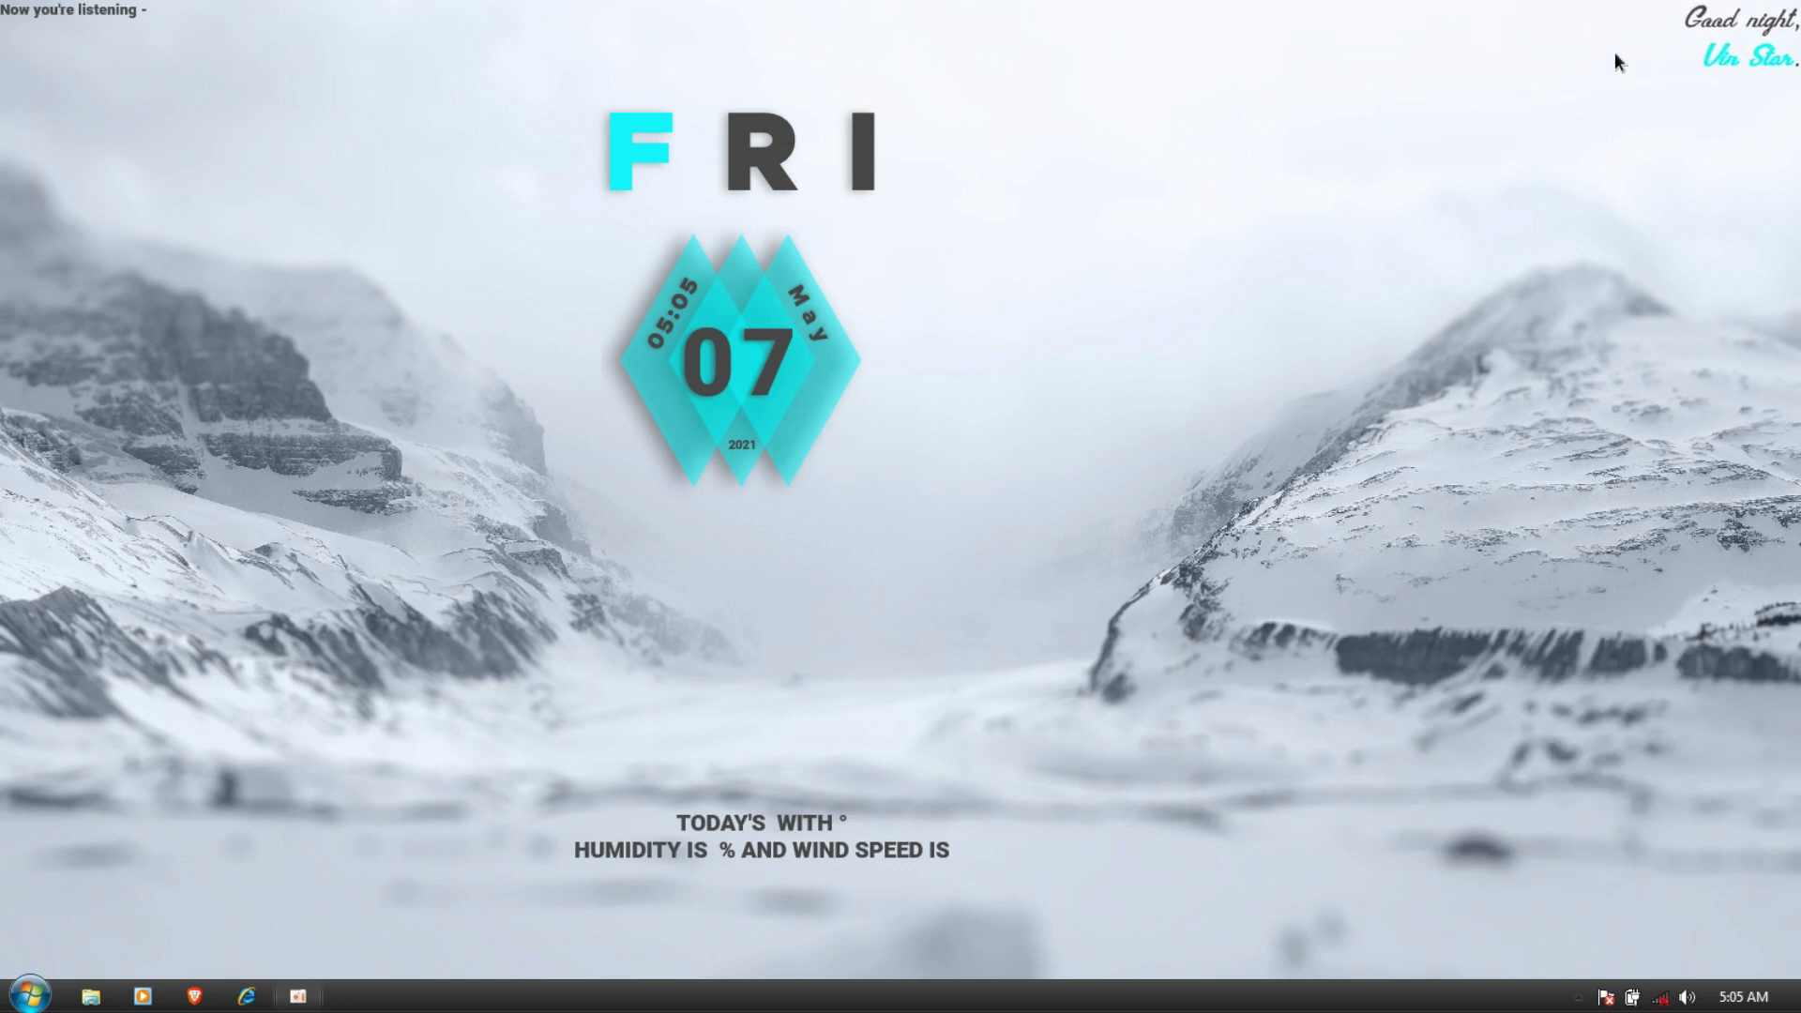
drag(901, 312, 975, 410)
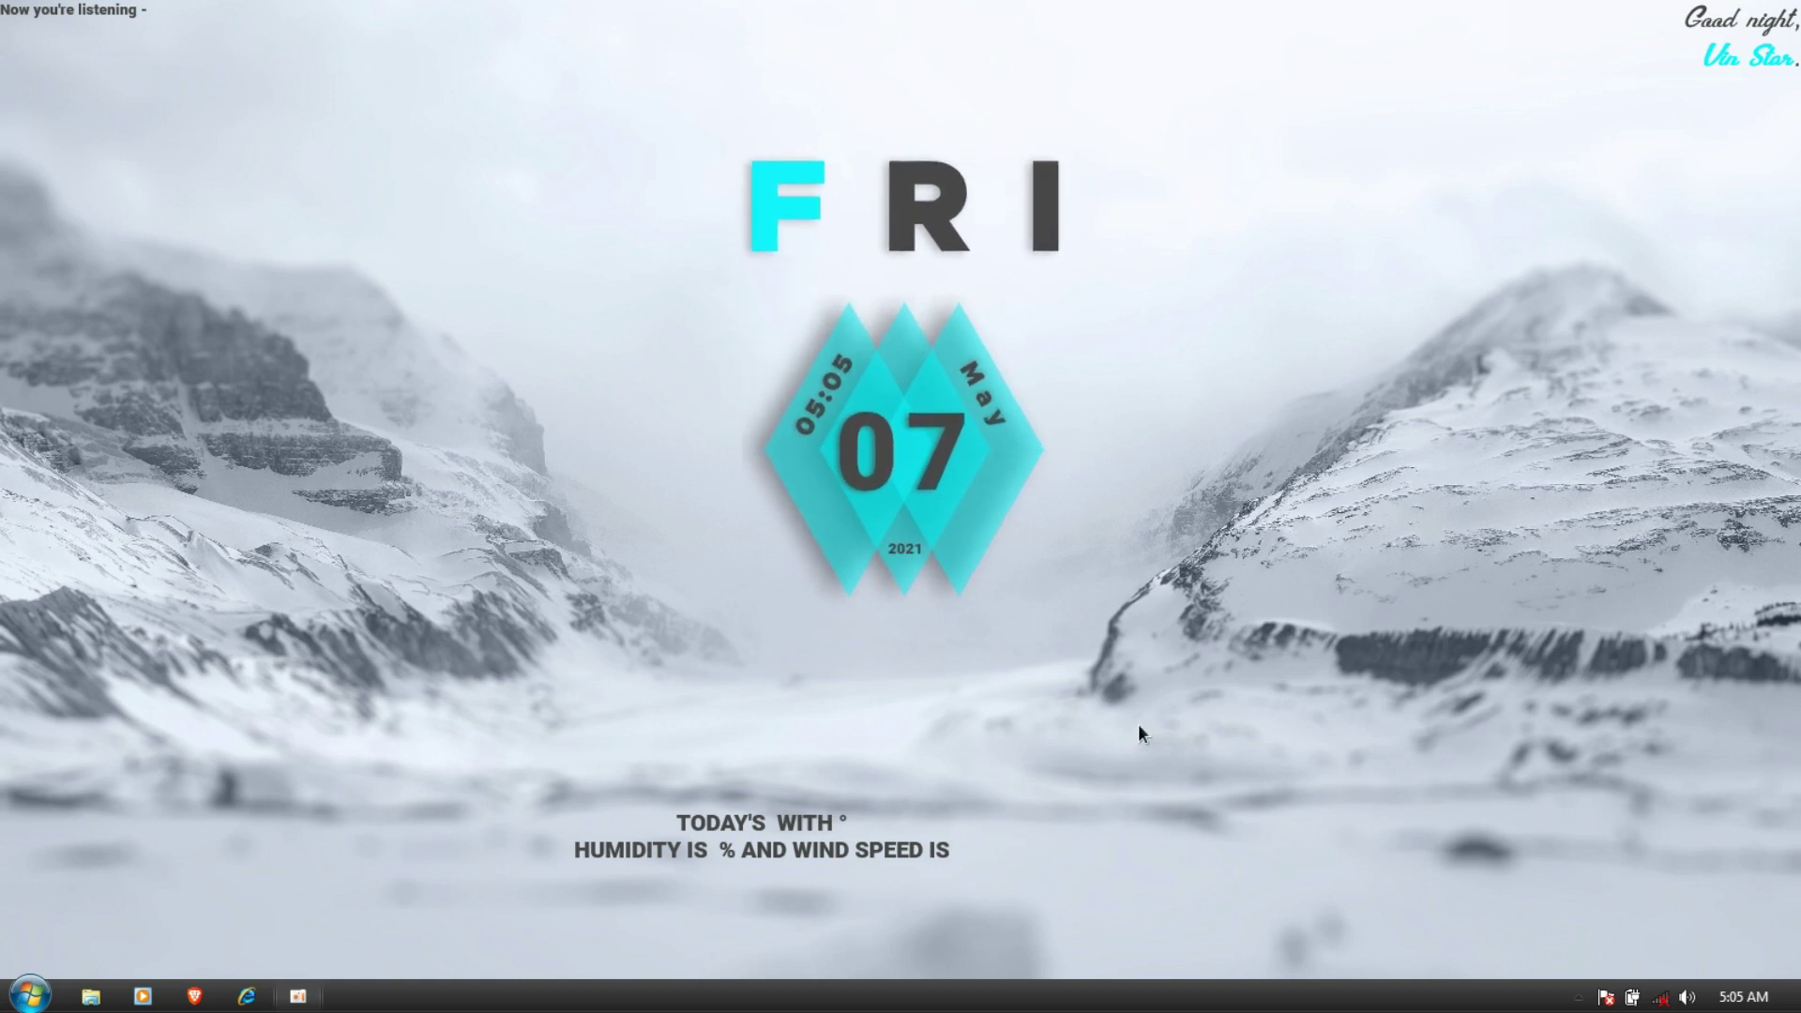
- Shift the Trigle weather info skin towards the desktop's centre line, then unload it
drag(802, 850, 875, 874)
right_click(869, 847)
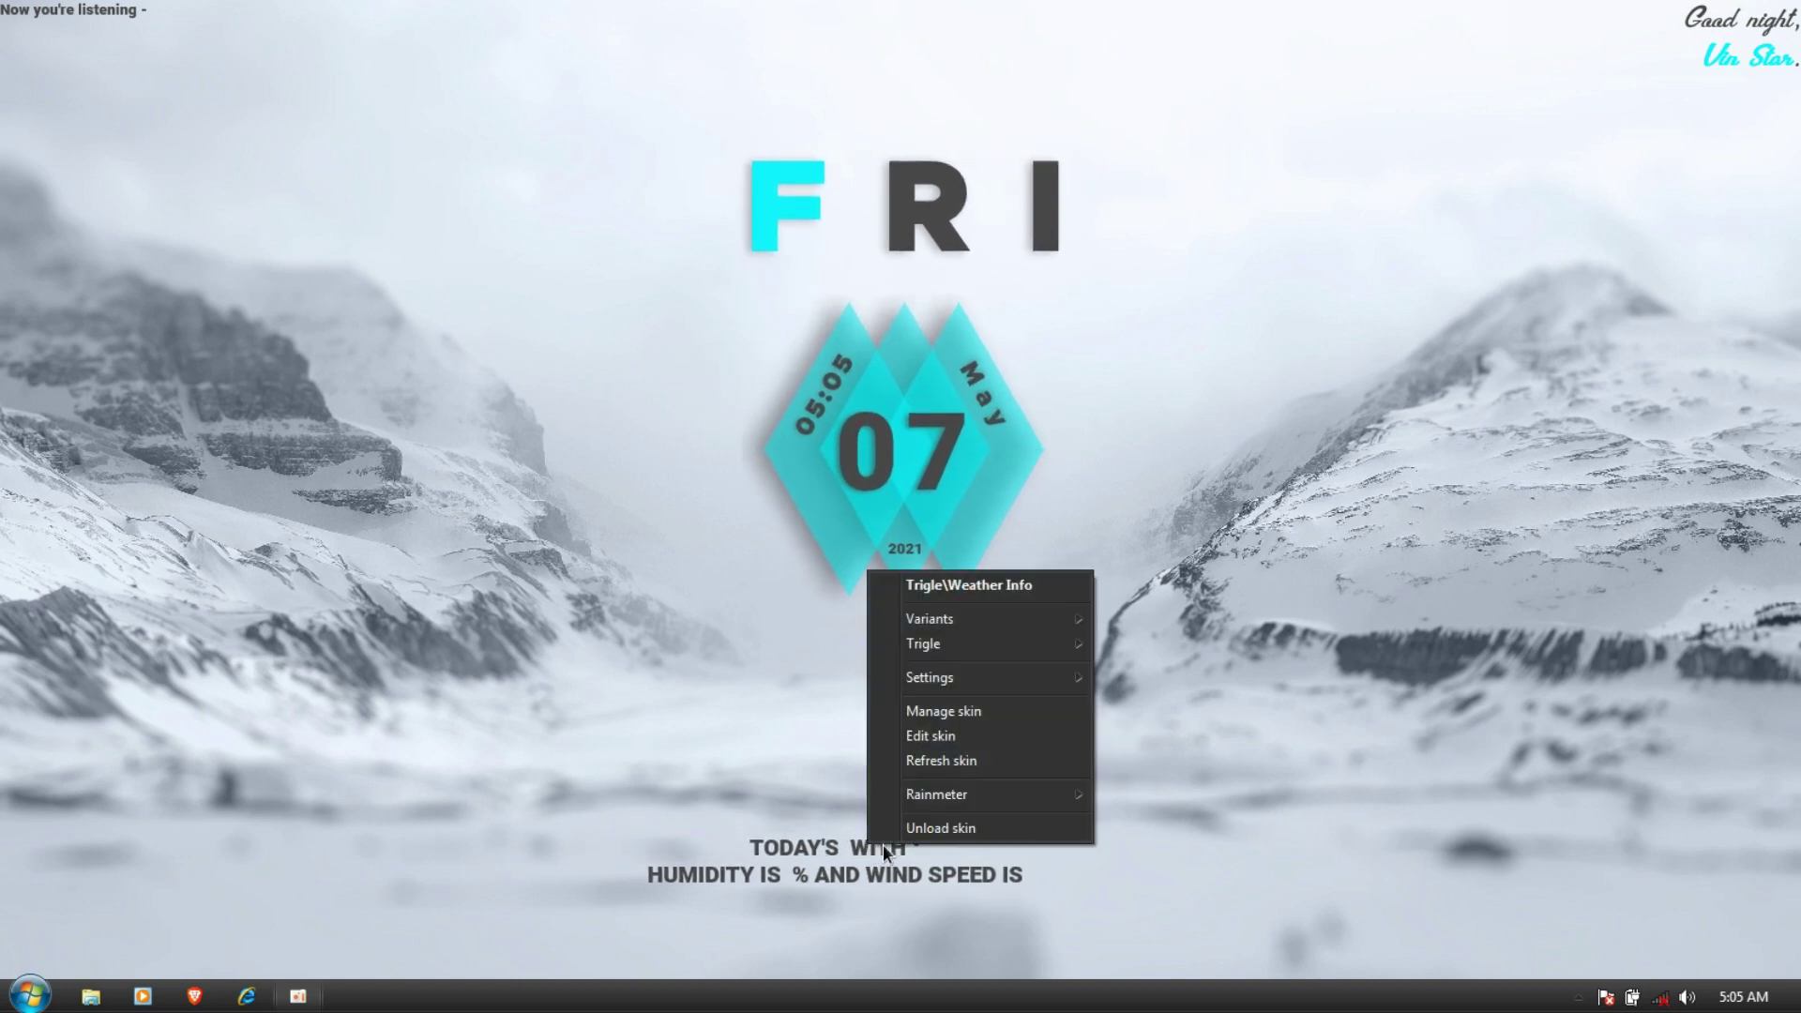
click(906, 829)
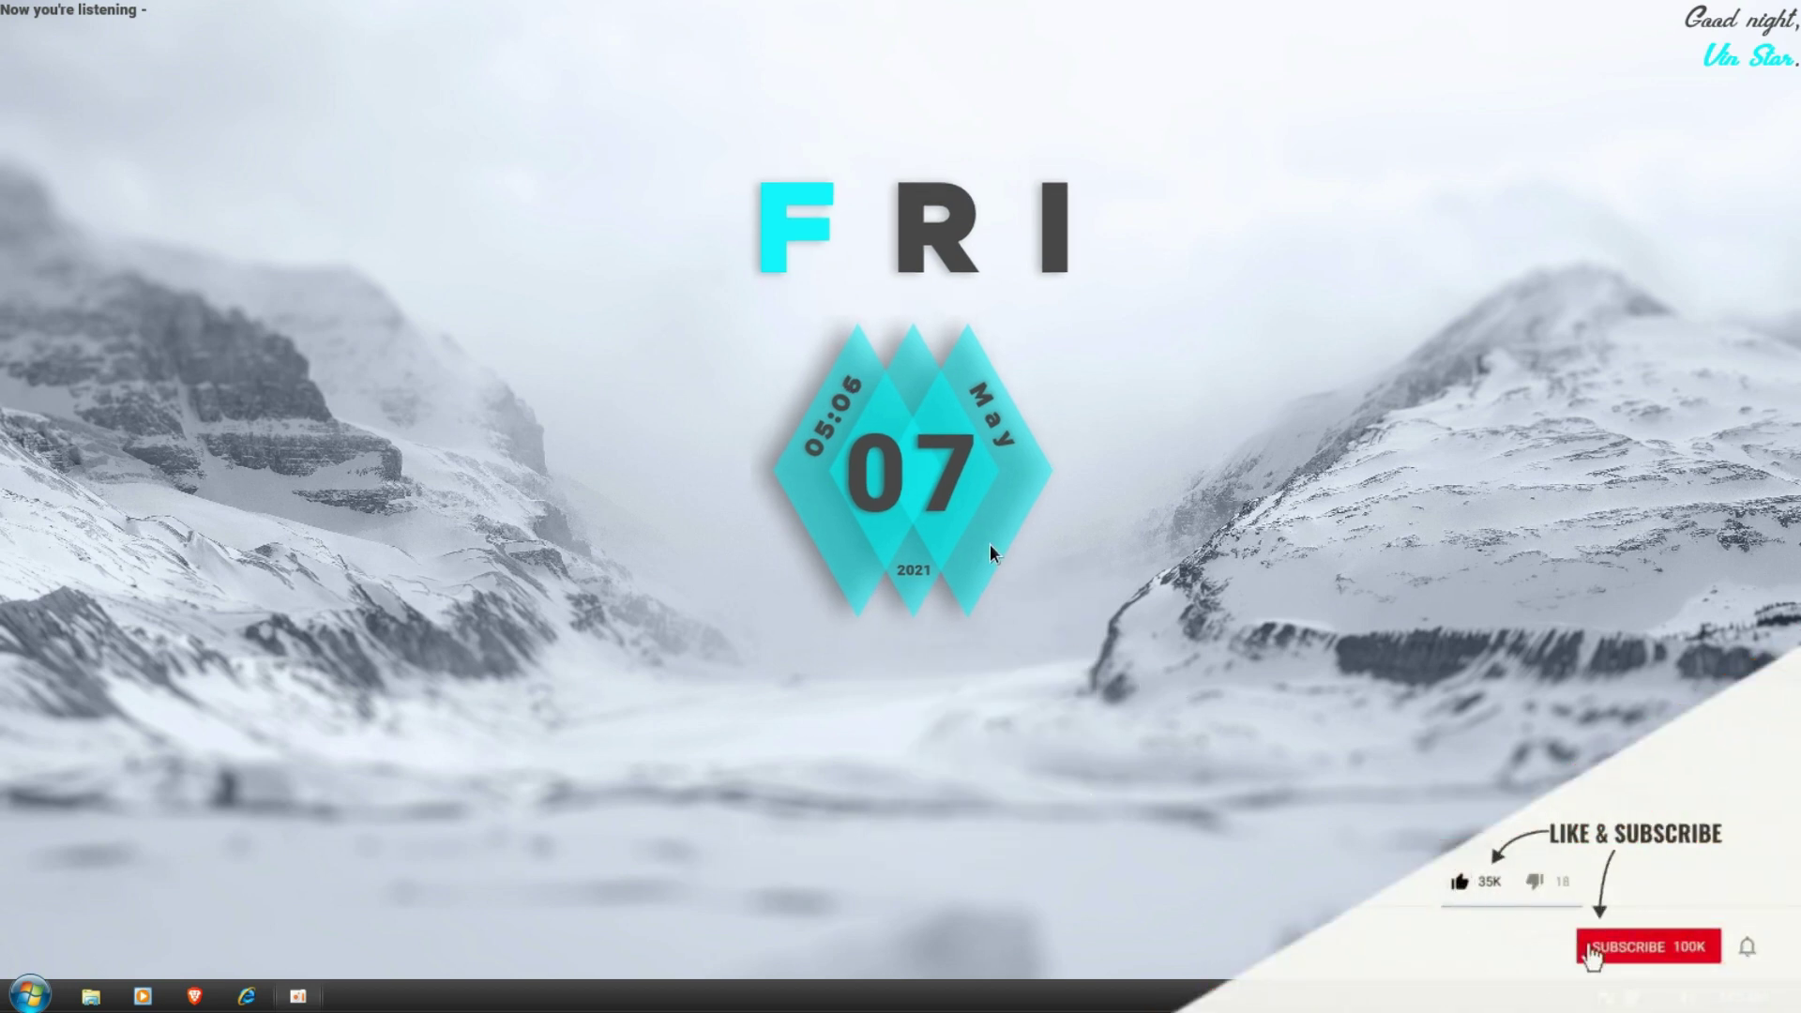
- Open the Computer folder and view Favorites to check the finished theme
key(super+e)
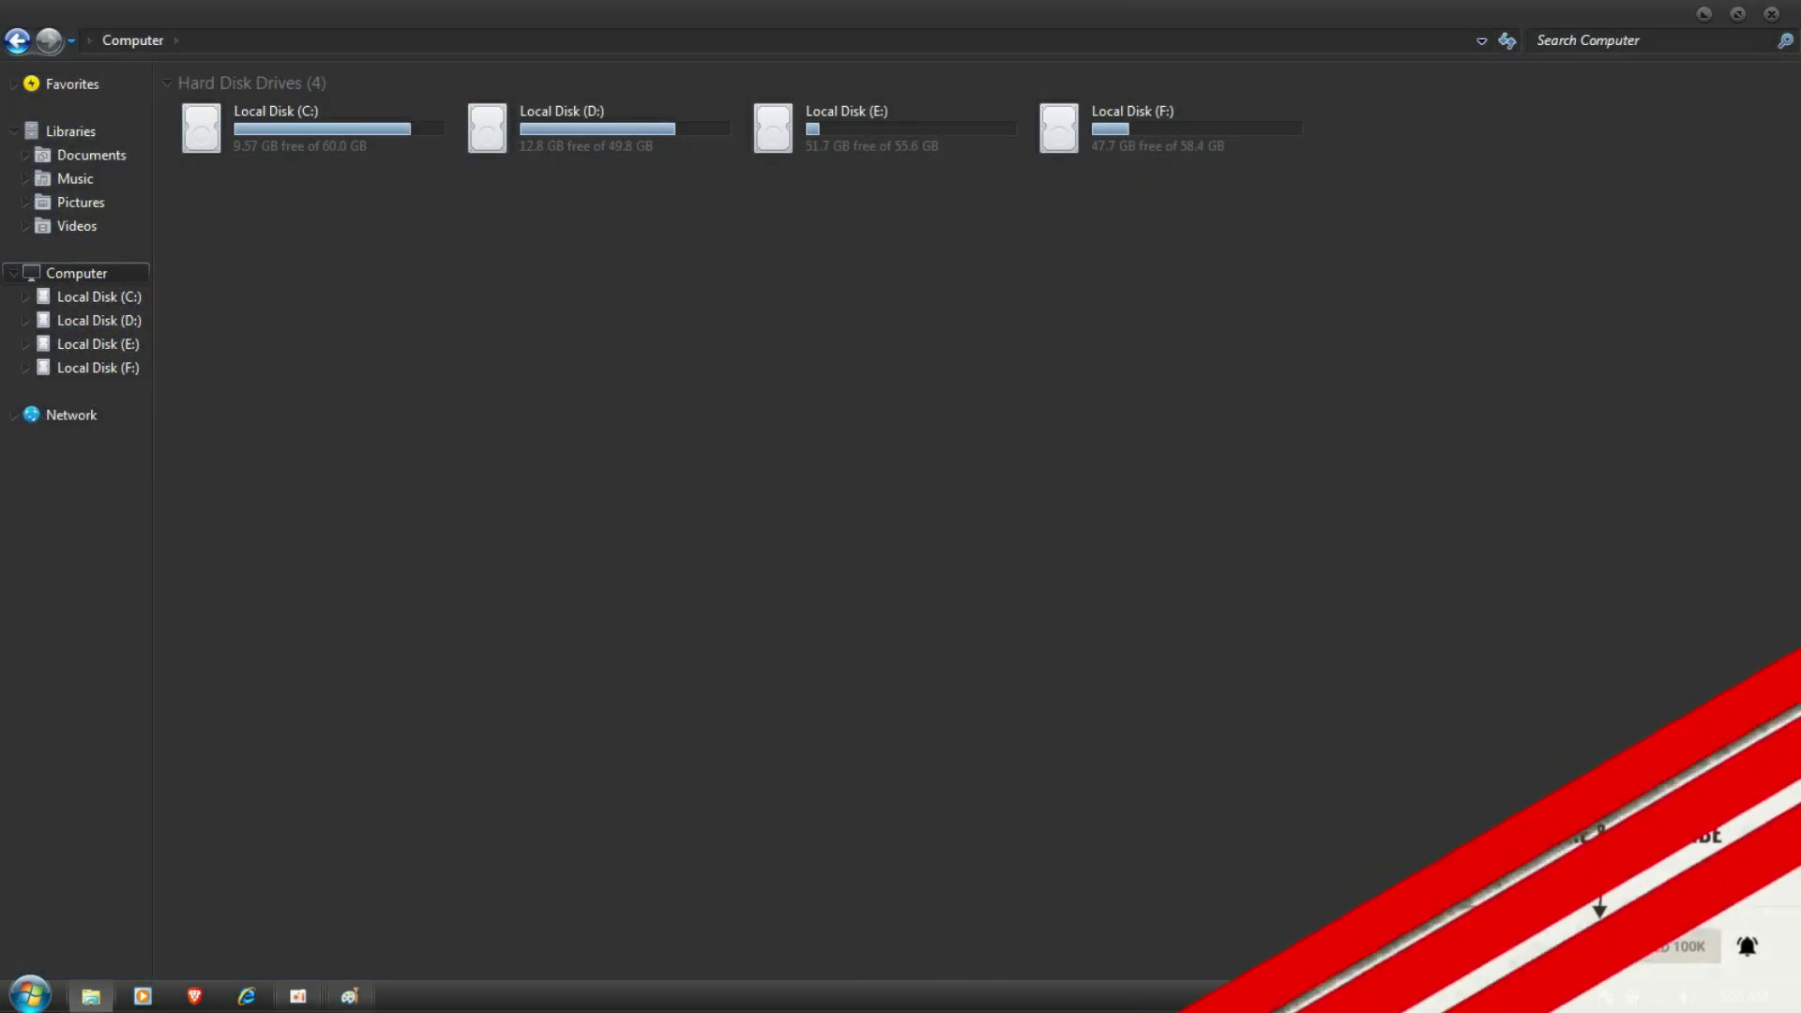
click(72, 83)
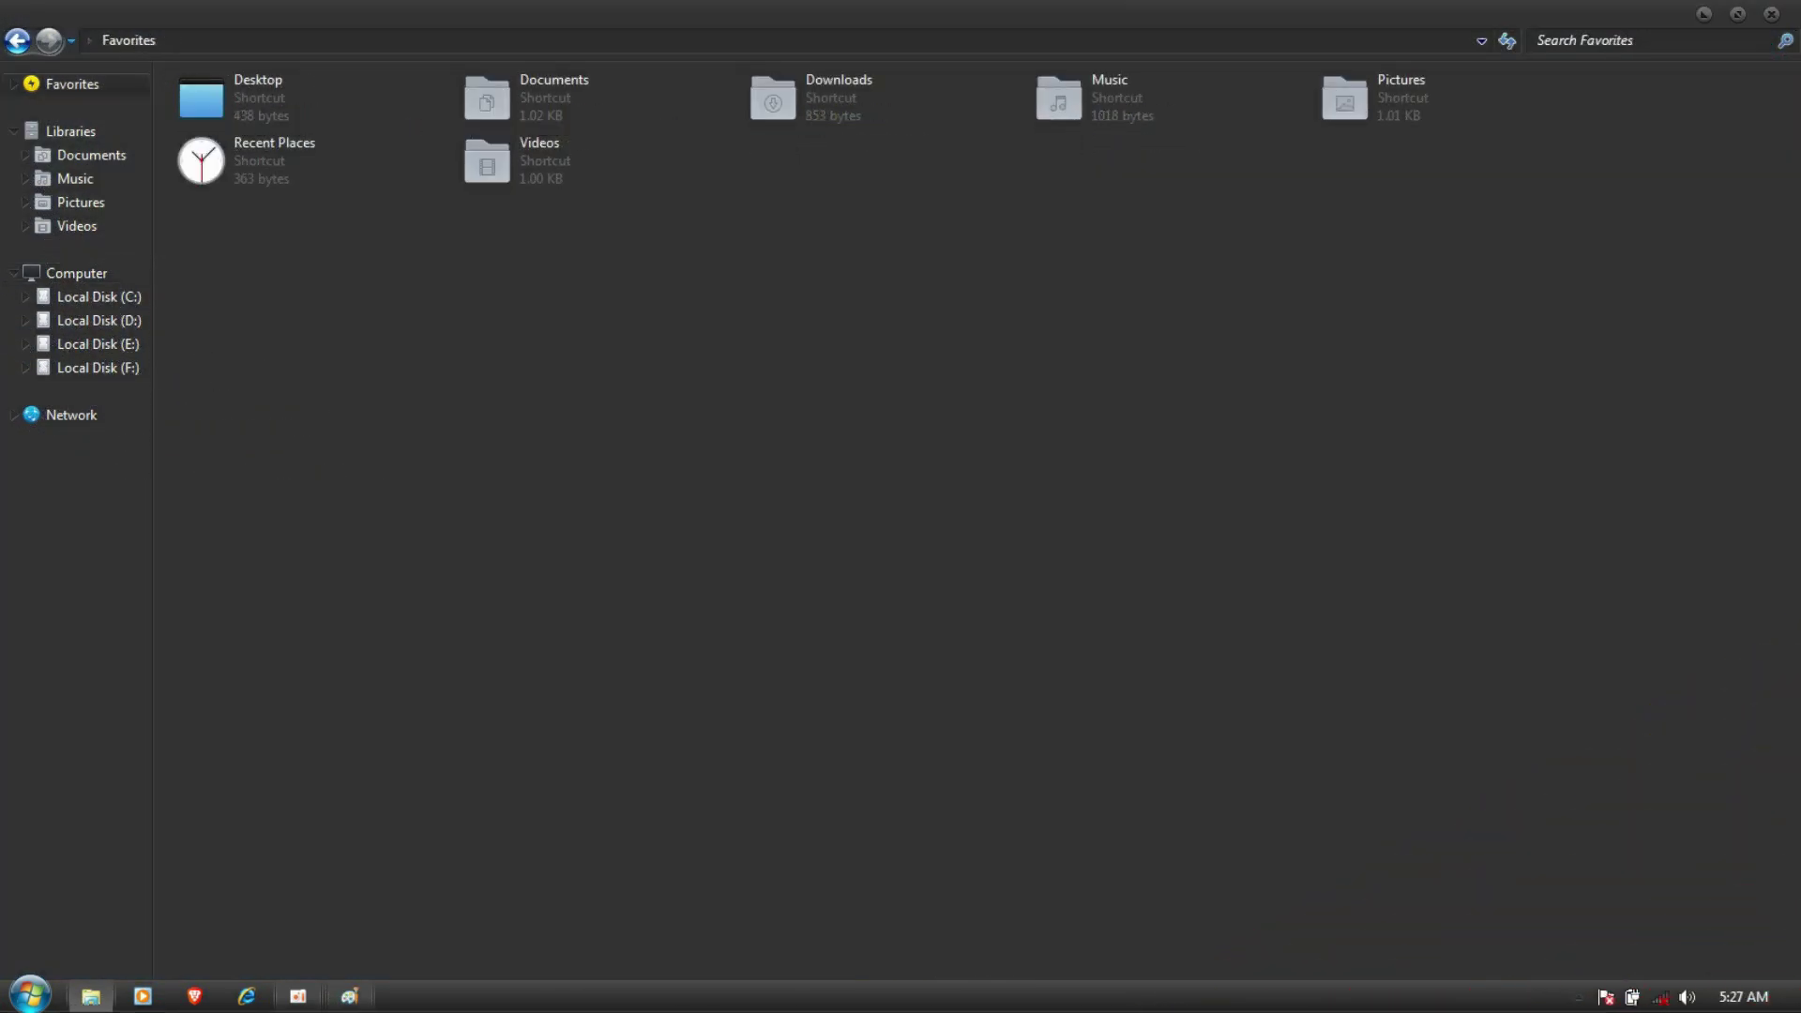